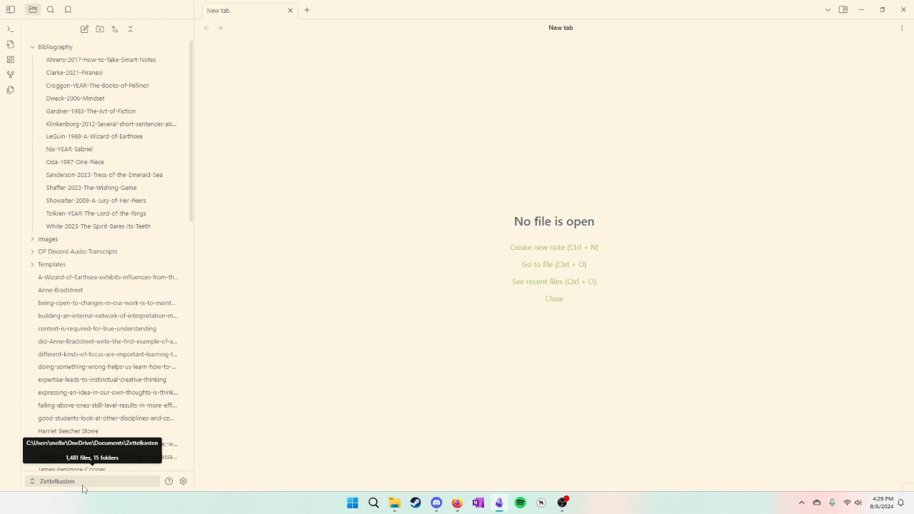
View the vault manager's options for creating or opening a vault, and close it.
left_click(31, 483)
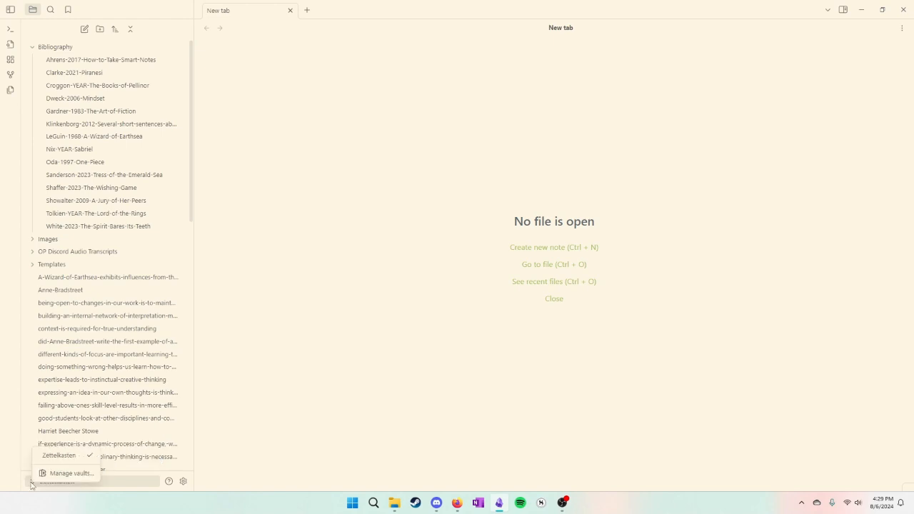
left_click(70, 472)
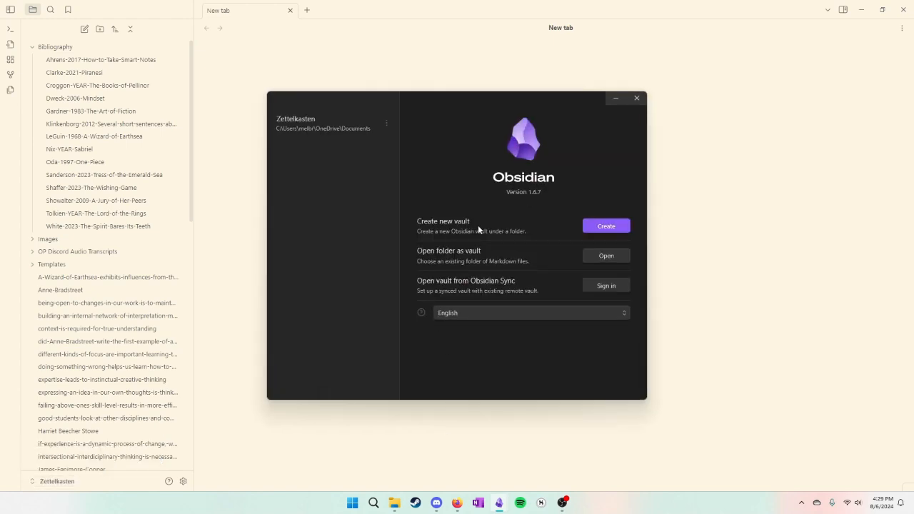
left_click(636, 98)
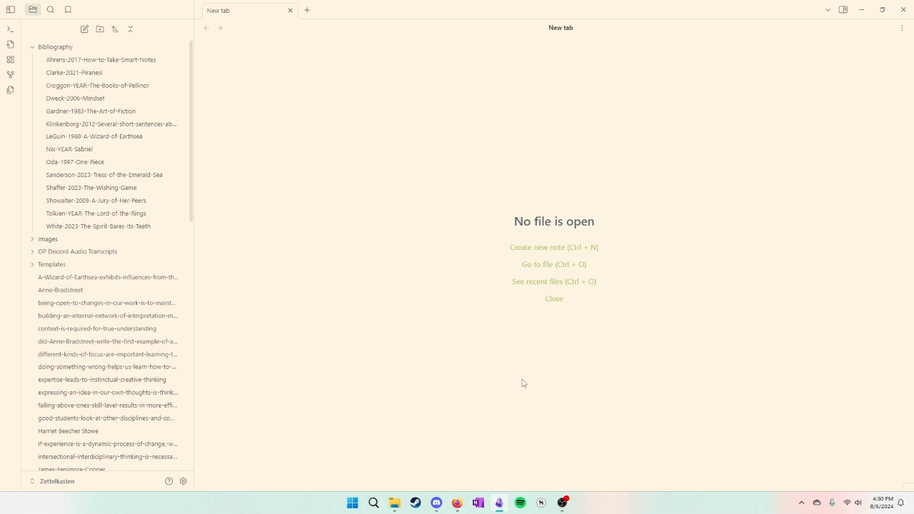
In File Explorer, open the Zettelkasten folder's being-open-to-changes Markdown file in Notepad just once, and minimize the folder window.
left_click(394, 502)
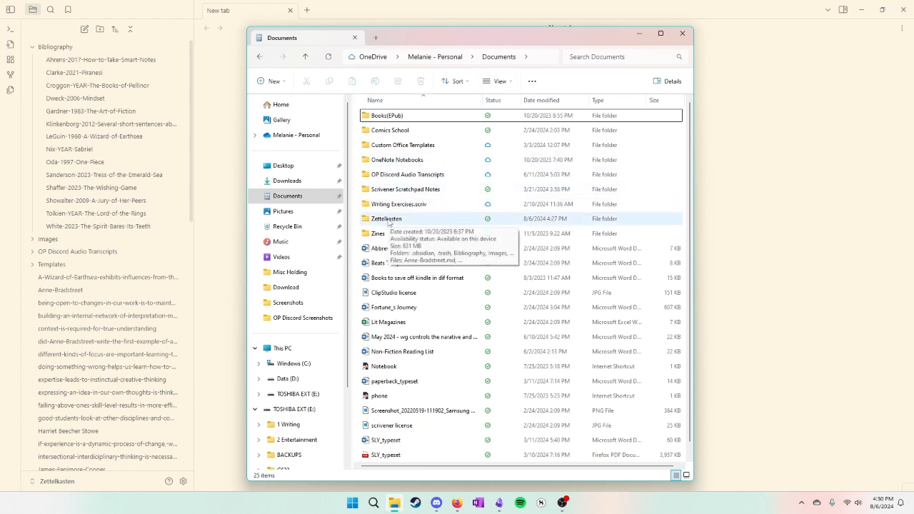
double_click(387, 220)
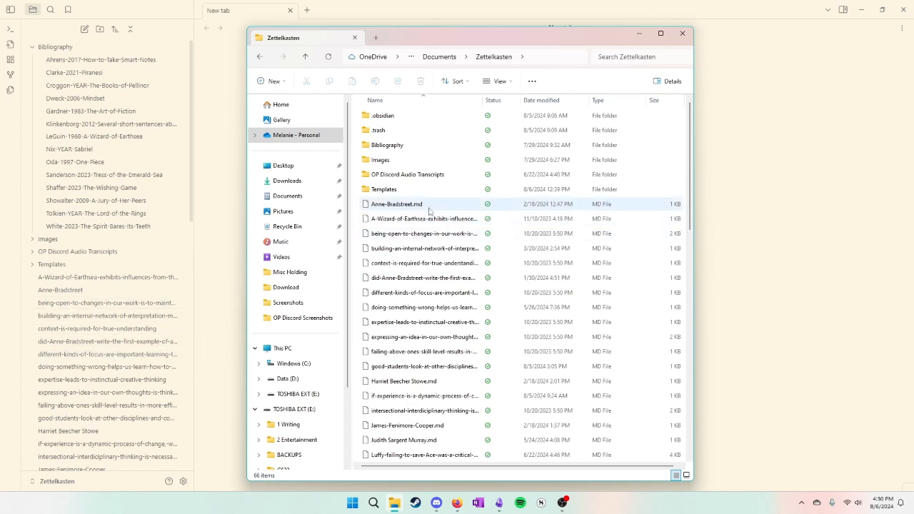
left_click(415, 238)
double_click(414, 237)
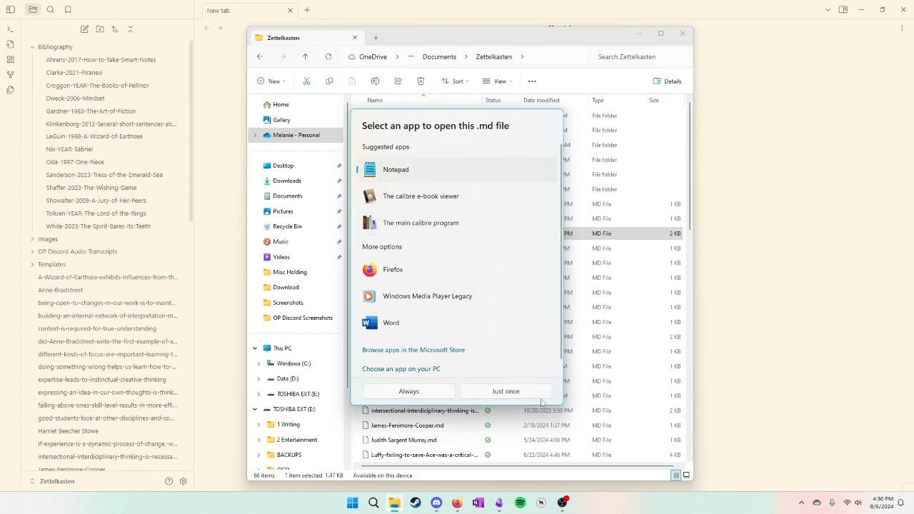
left_click(511, 394)
left_click(642, 34)
left_click(667, 54)
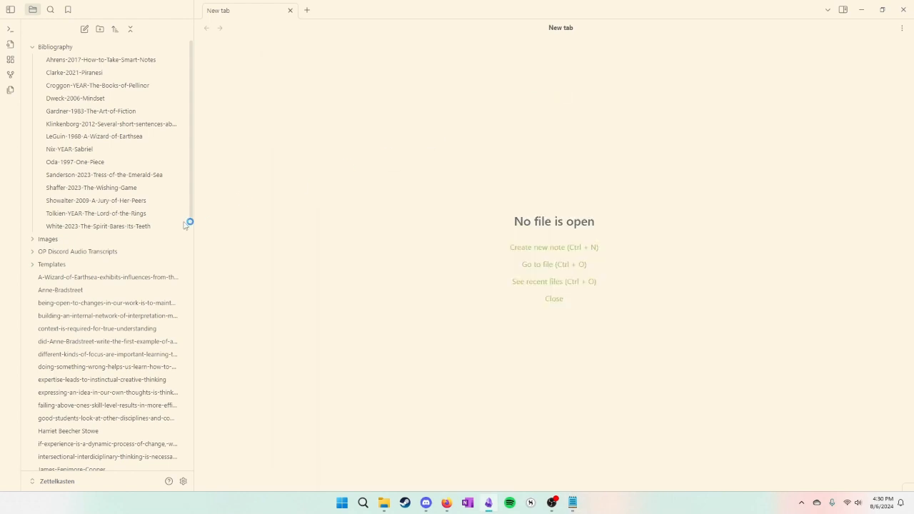
Open the being-open-to-changes note in Obsidian and compare it with the Notepad copy, closing Notepad's extra tabs.
left_click(95, 302)
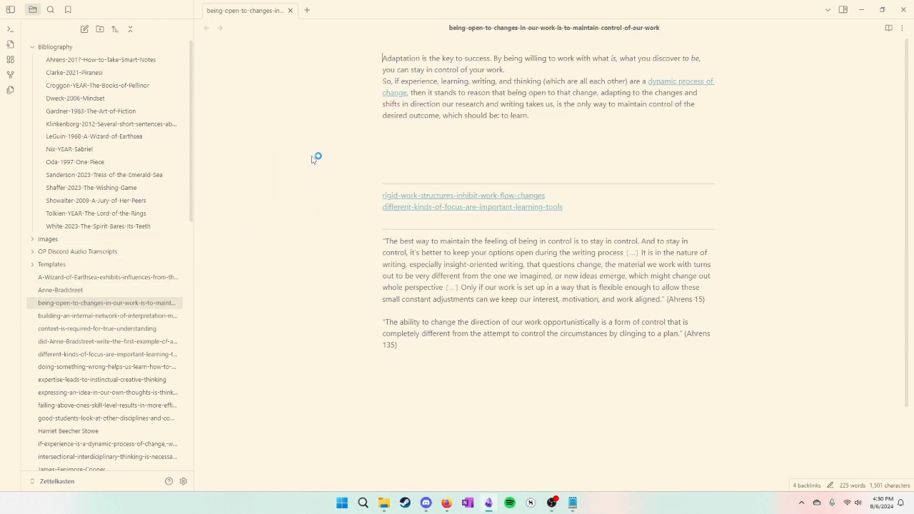
left_click(571, 503)
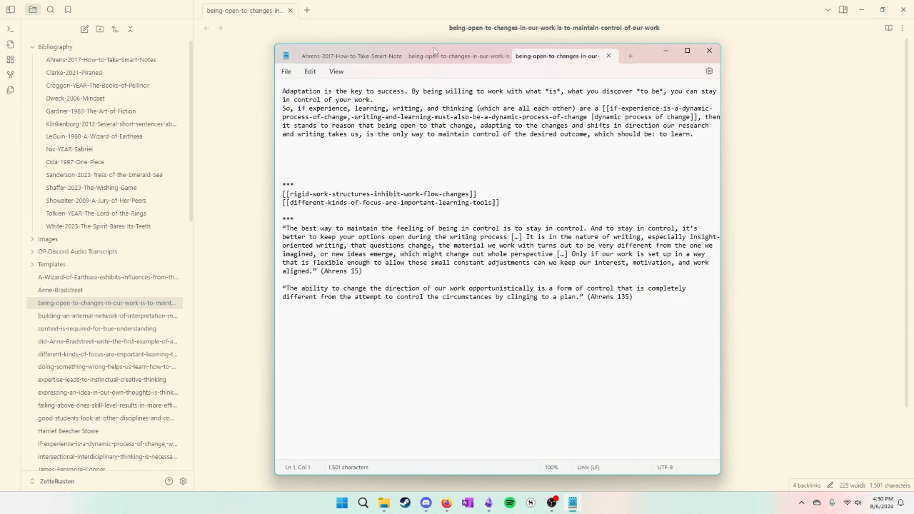
left_click(398, 57)
left_click(400, 57)
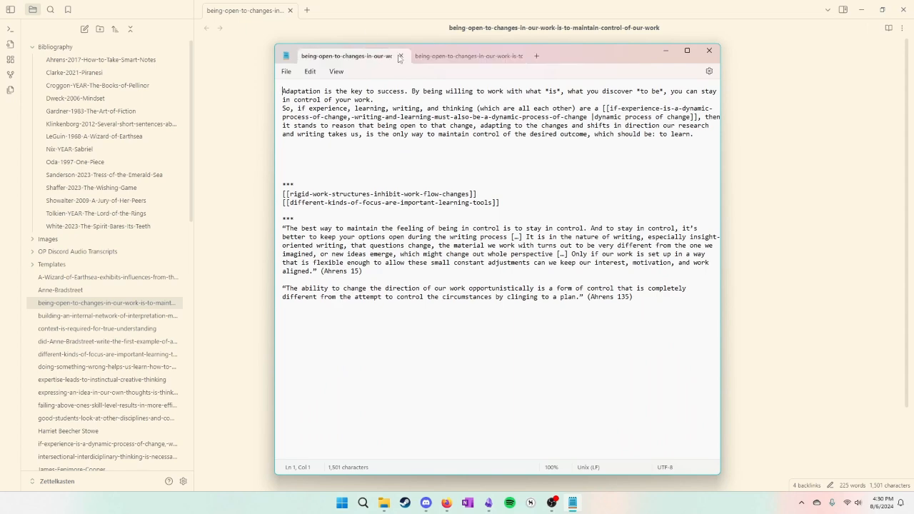
left_click_drag(459, 54, 718, 41)
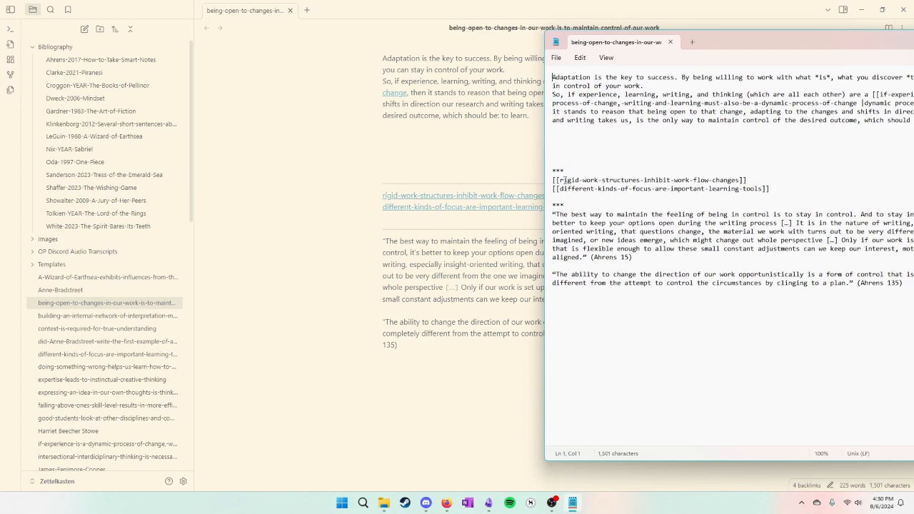
left_click_drag(726, 48, 505, 261)
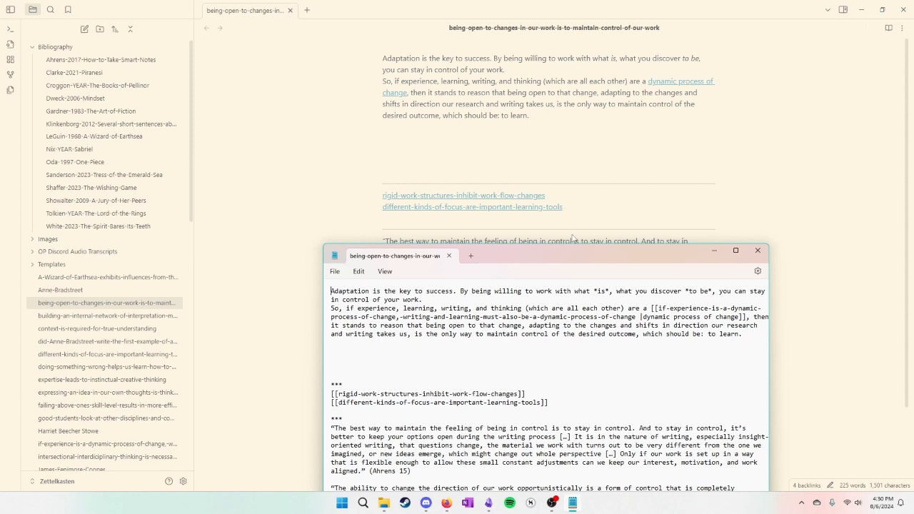
Switch the note to source mode, compare its Markdown with the Notepad copy, and close Notepad.
left_click(903, 33)
left_click(903, 33)
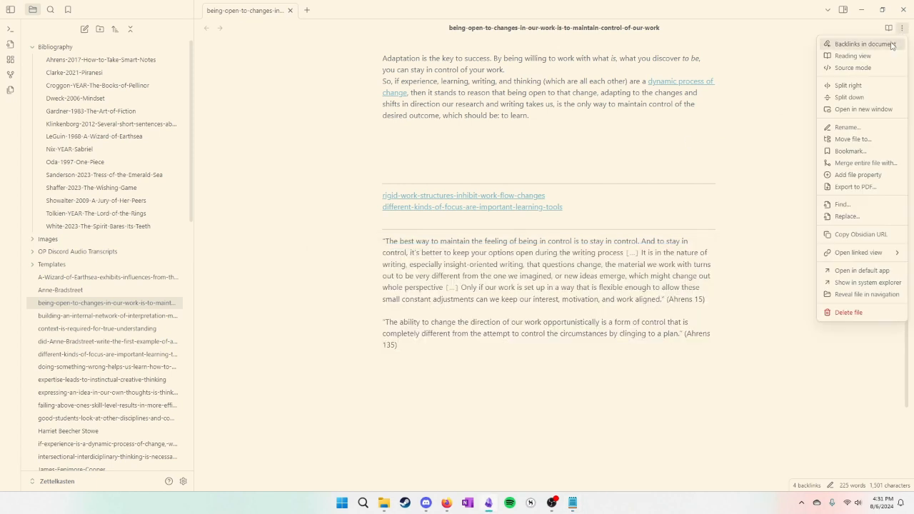
left_click(864, 70)
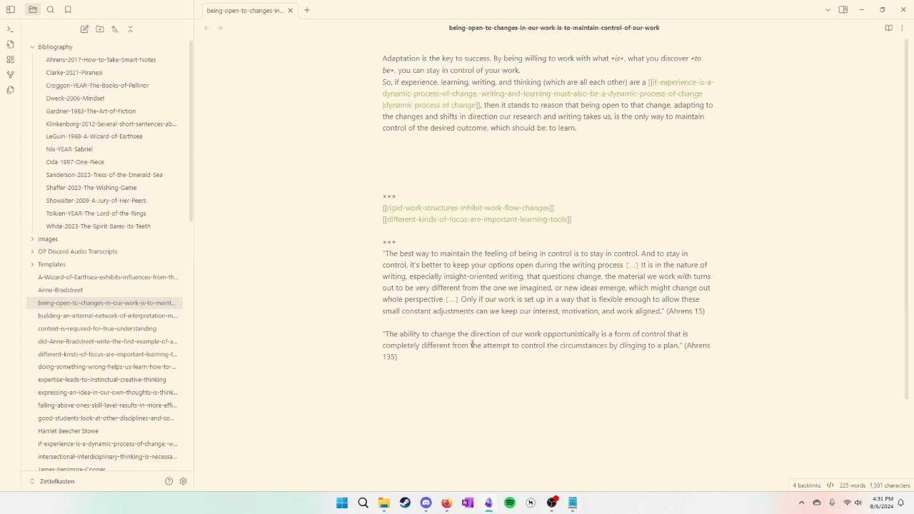
left_click(572, 502)
left_click_drag(539, 257, 640, 68)
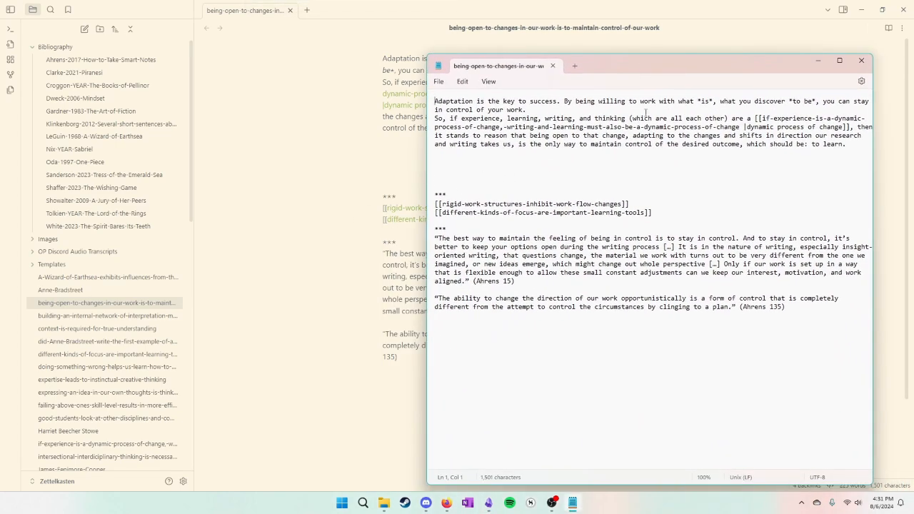
left_click_drag(671, 69, 551, 144)
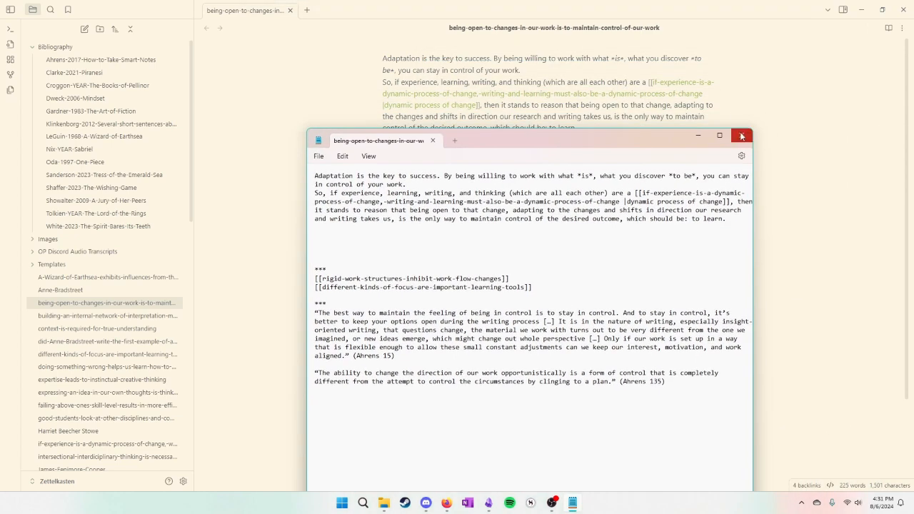
left_click(741, 135)
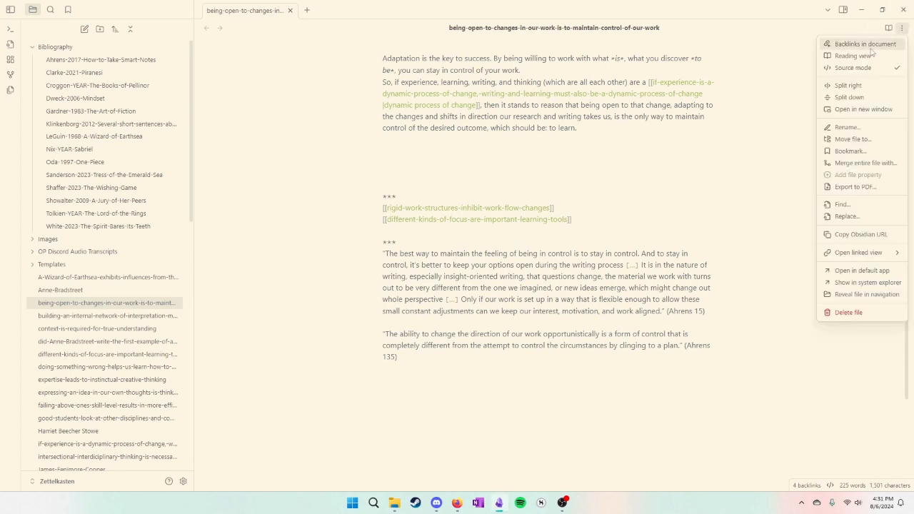
Turn off source mode for the being-open-to-changes note and close the note.
left_click(849, 69)
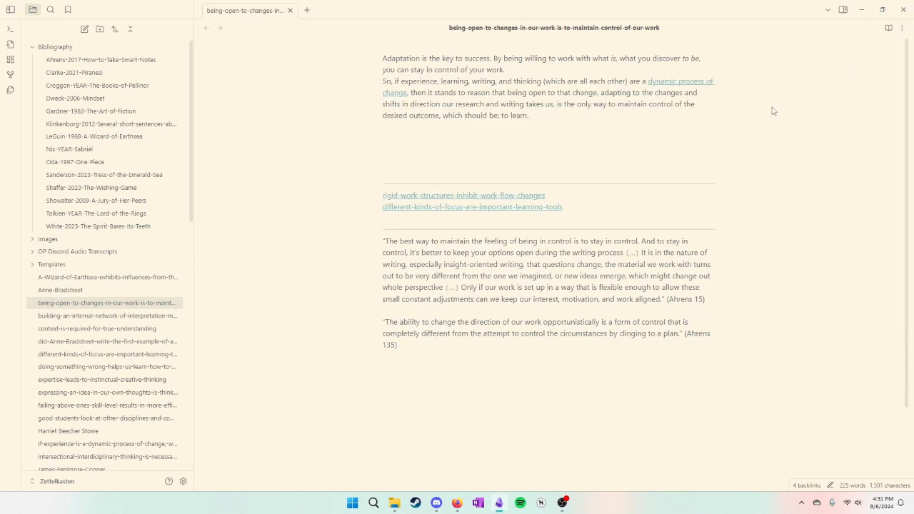
left_click(289, 11)
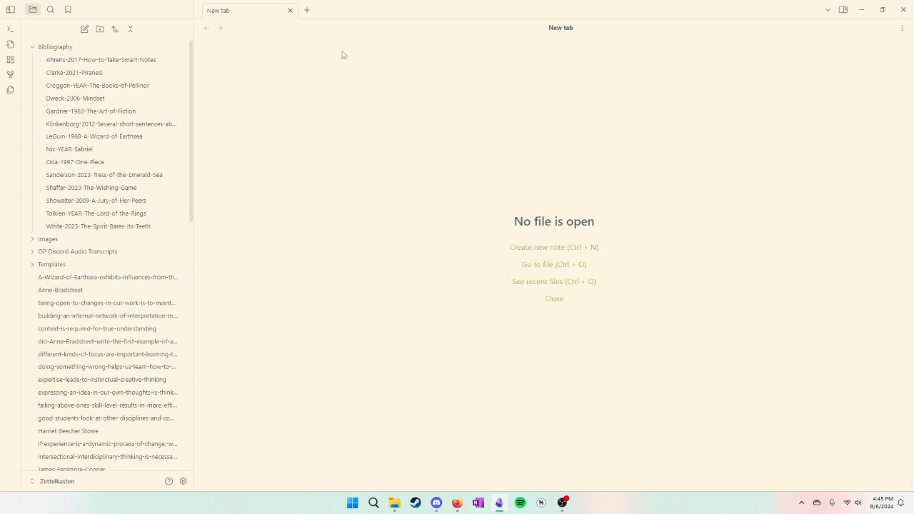
Create a note titled "Friend Note" and write "Write what you want!" as its first line.
left_click(84, 30)
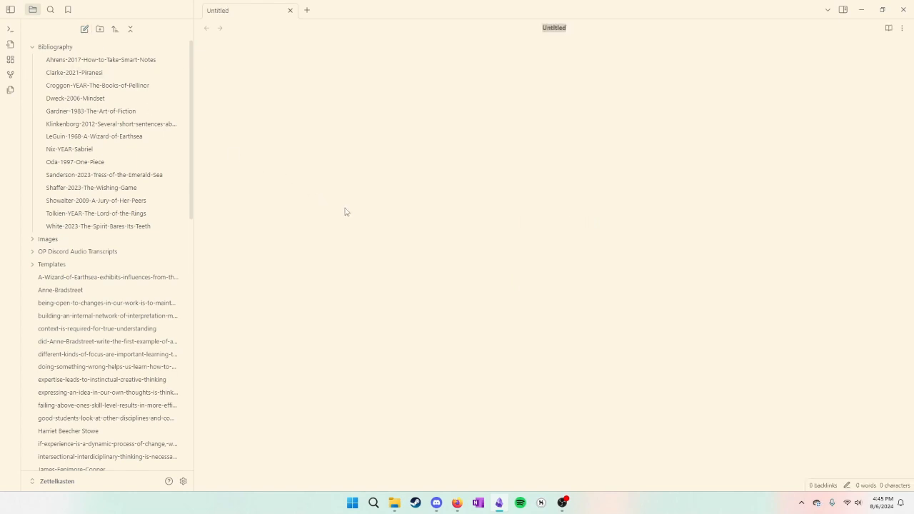
type("Friend Note")
key("Return")
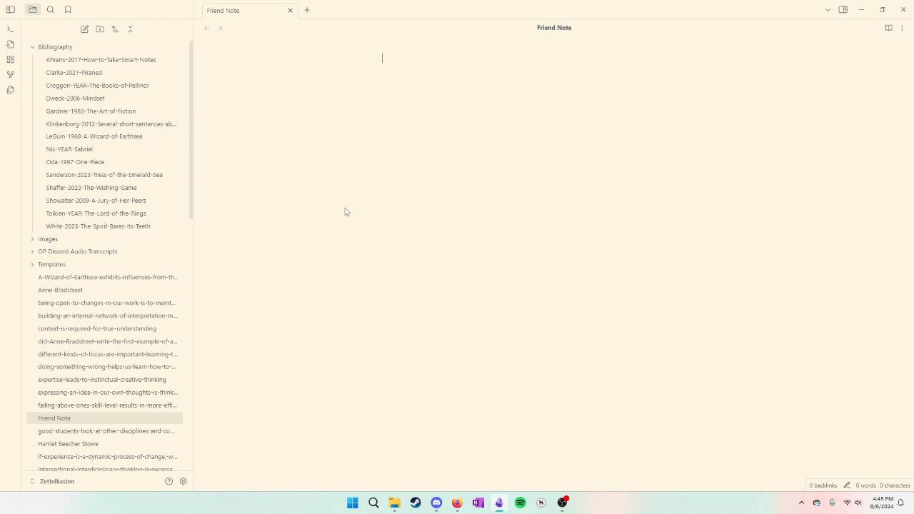
type("Write what you want!")
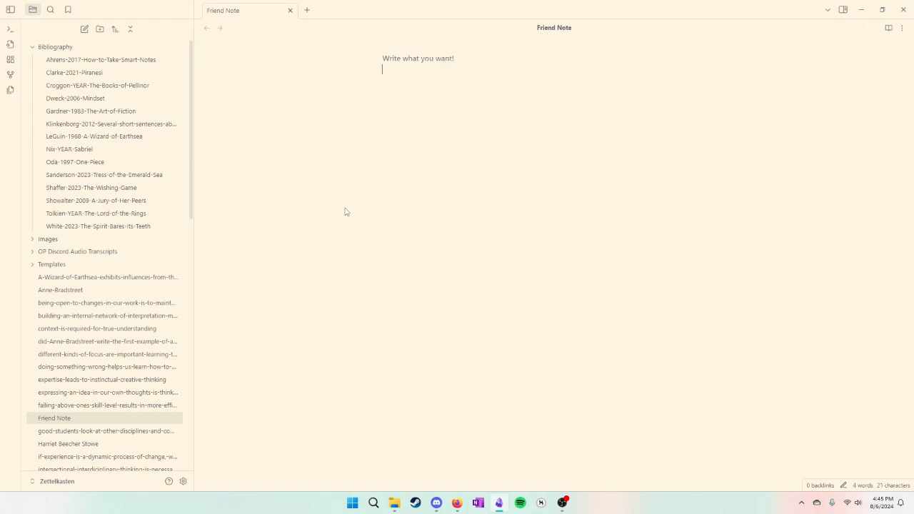
Below the first line, add Markdown headings "Heading 1" through "Heading 6", each at its matching level from 1 to 6.
key("Return")
type("#")
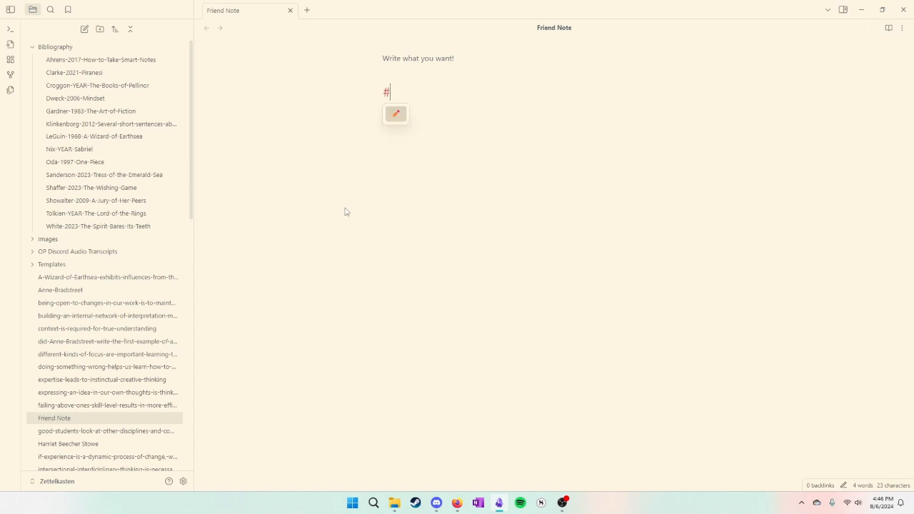
type(" Heading 1")
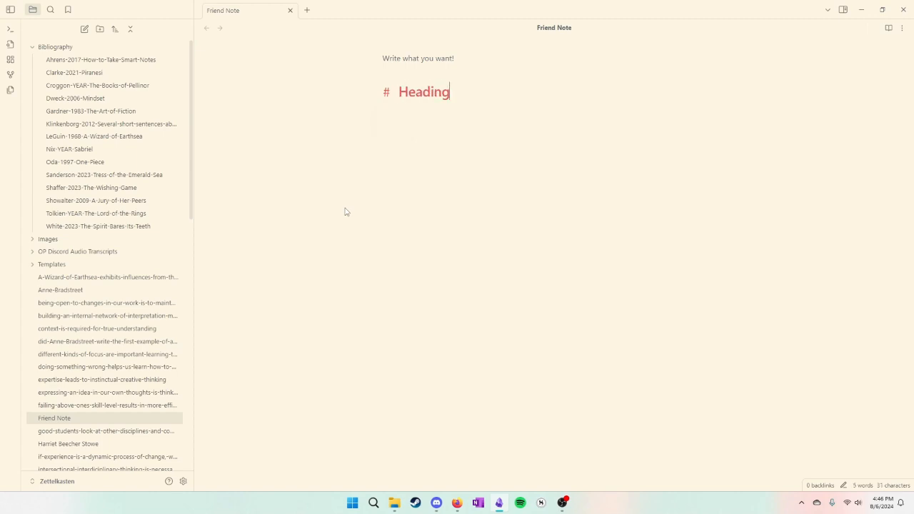
key("Return")
type("## Heading 2")
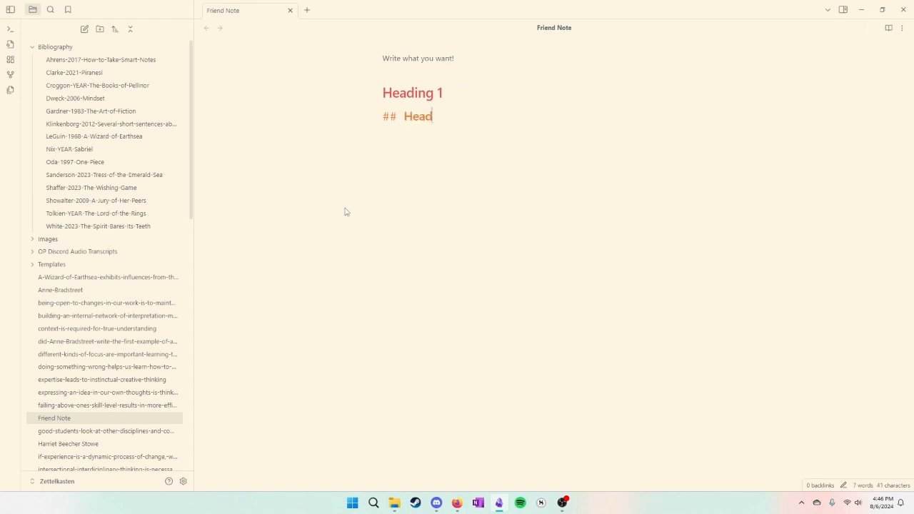
key("Return")
type("### Heading 3")
key("Return")
type("#### Heading 4")
key("Return")
type("##### Heading 5")
key("Return")
type("###### Heading 6")
key("Return")
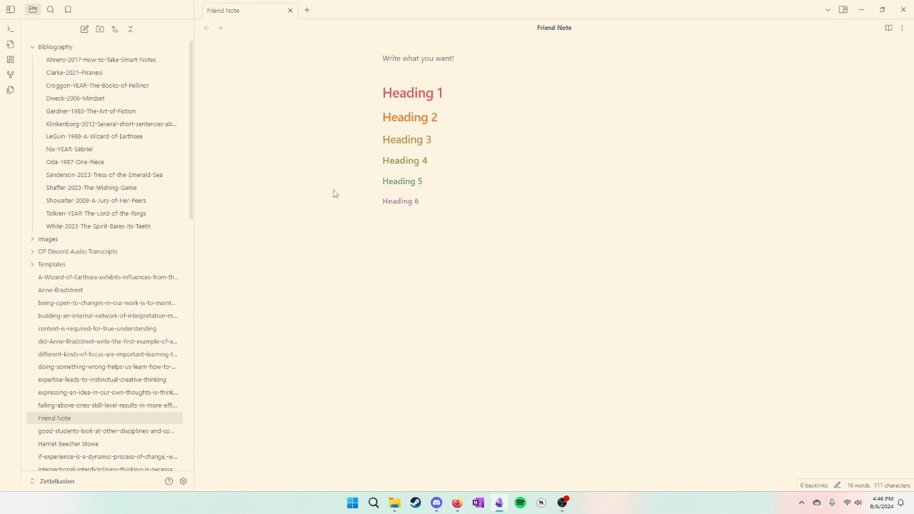
Change the appearance to the Default theme with the Dark base color scheme, and close the settings.
left_click(183, 482)
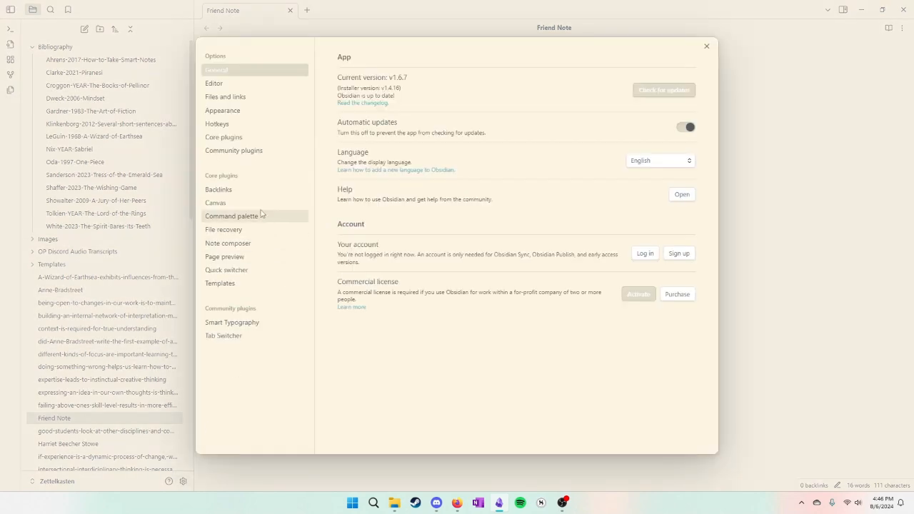
left_click(233, 113)
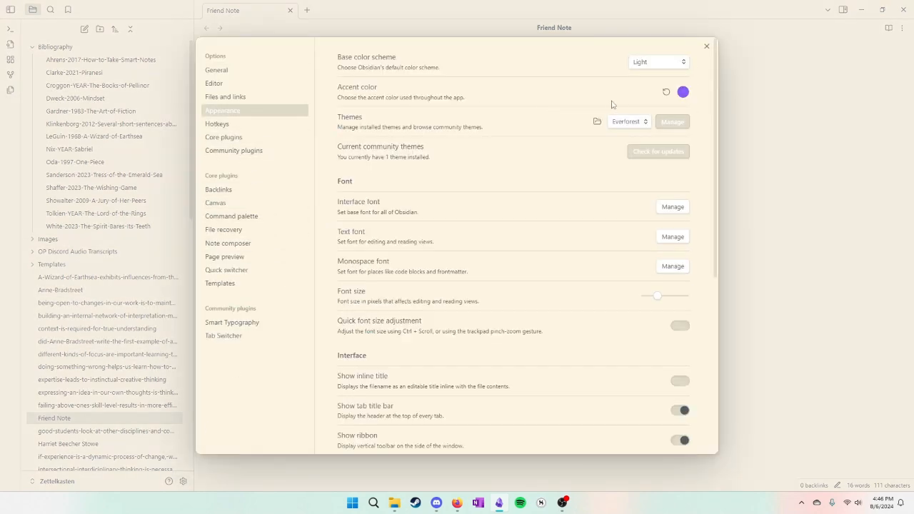
left_click(640, 123)
left_click(638, 130)
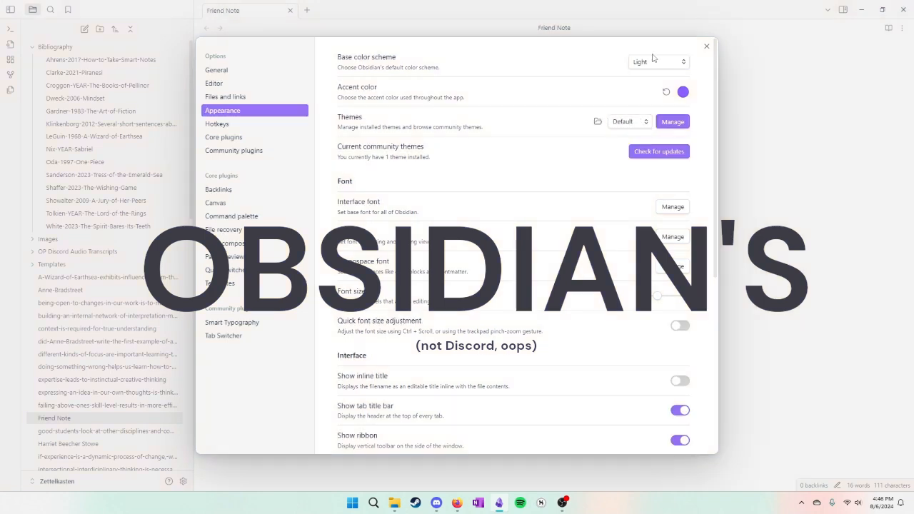
left_click(656, 62)
left_click(646, 81)
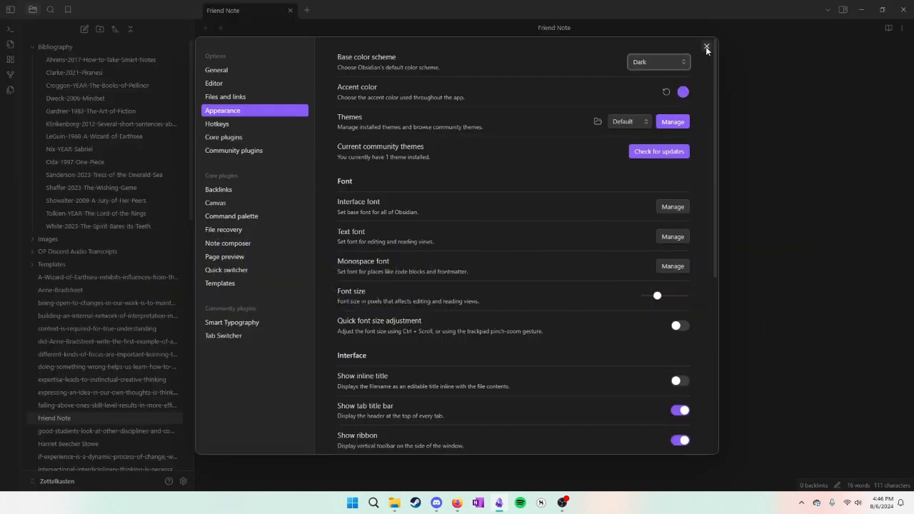
left_click(706, 46)
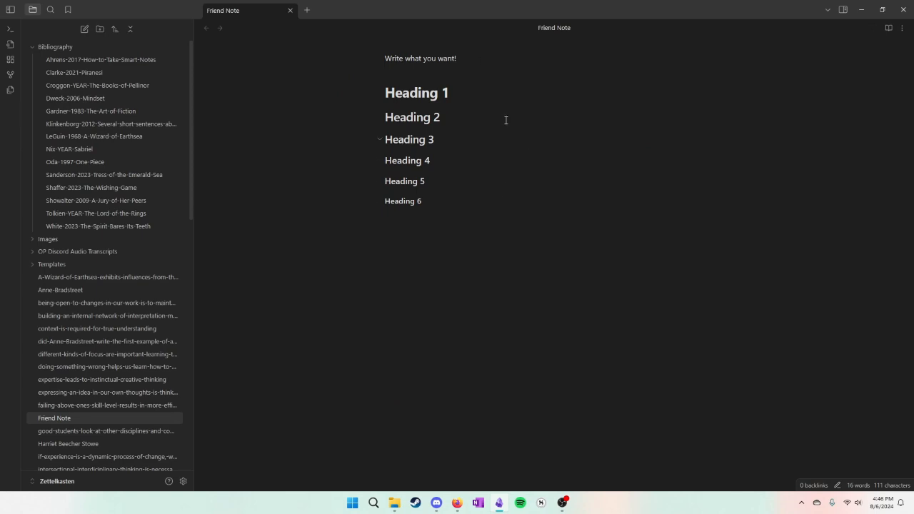
Add the line "Regular looking text. No colors." below Heading 6.
left_click(475, 234)
key("Return")
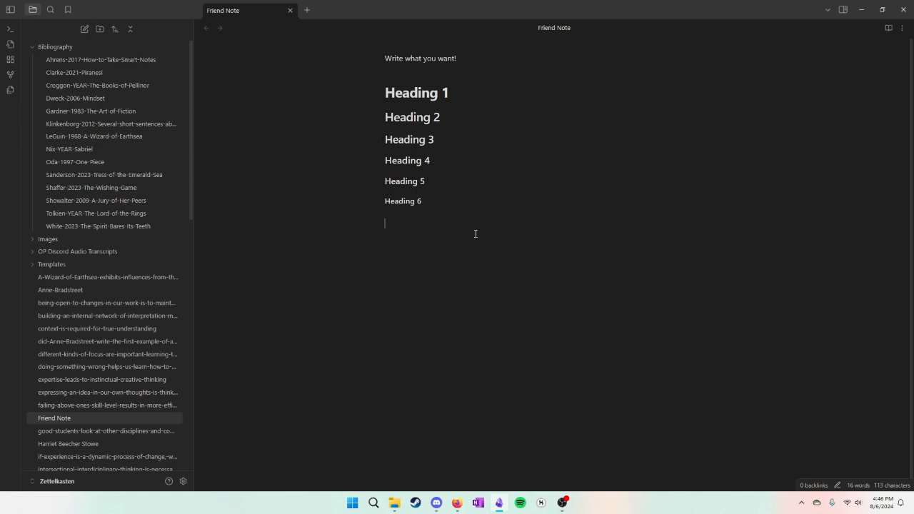
type("Regular looking text. No colors.")
Set the base color scheme to Light and the theme to Everforest, and close the settings.
left_click(182, 481)
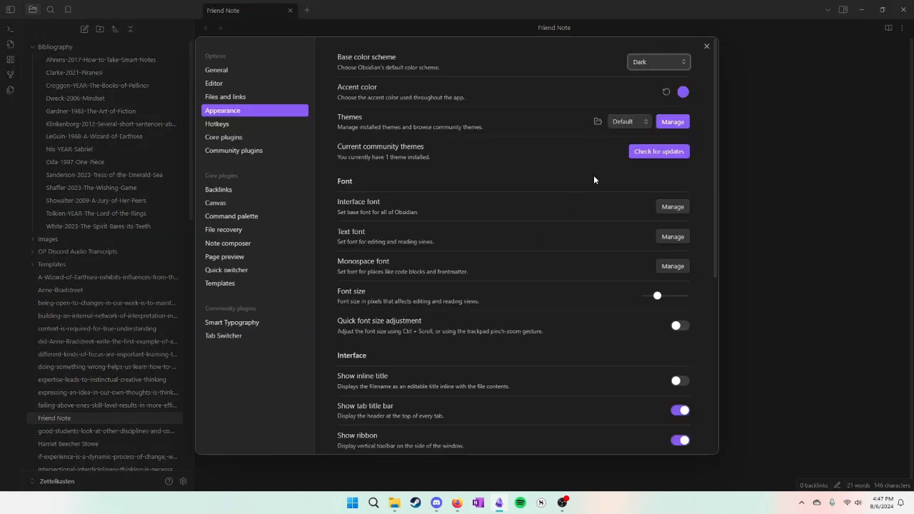
left_click(659, 65)
left_click(650, 77)
left_click(625, 123)
left_click(623, 141)
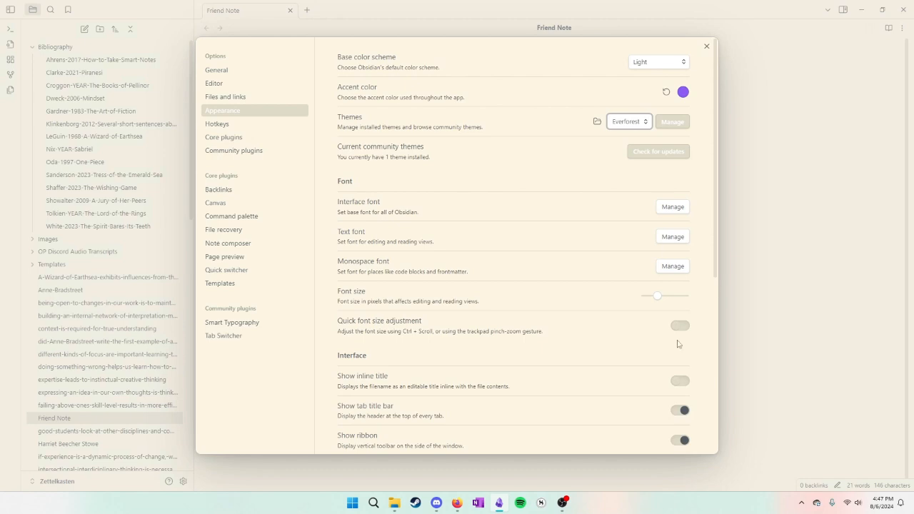
left_click(706, 47)
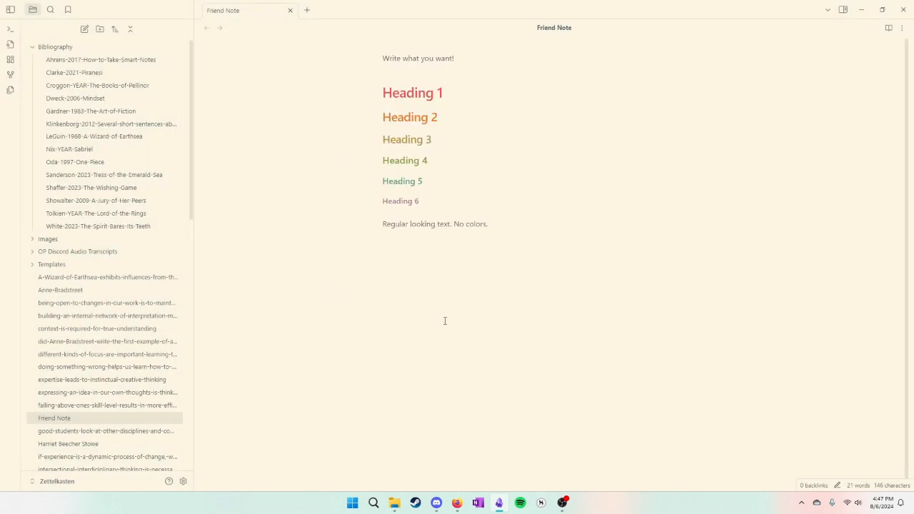
Replace "No colors." at the end of the regular-text line with "Colors! Yay!".
left_click(529, 224)
key("BackSpace")
key("BackSpace")
key("BackSpace")
key("BackSpace")
key("BackSpace")
key("BackSpace")
key("BackSpace")
key("BackSpace")
key("BackSpace")
key("BackSpace")
key("BackSpace")
type("COlors! Yay!")
type("r")
key("Left")
key("Left")
key("Left")
key("BackSpace")
type("o")
After "Yay!", add the word "Italics" in italic and "bold" in bold Markdown formatting, separated by a comma.
type("*")
type("Italic")
type("s")
type(", ")
type("**")
type(" Bold")
key("BackSpace")
key("BackSpace")
key("BackSpace")
key("BackSpace")
key("BackSpace")
type("Bold")
type("**. ")
Continue the line with "strikethrough" struck through and "highlight" highlighted, using Markdown markers and a closing period.
type("~~str")
type("ikethrough")
type("~~")
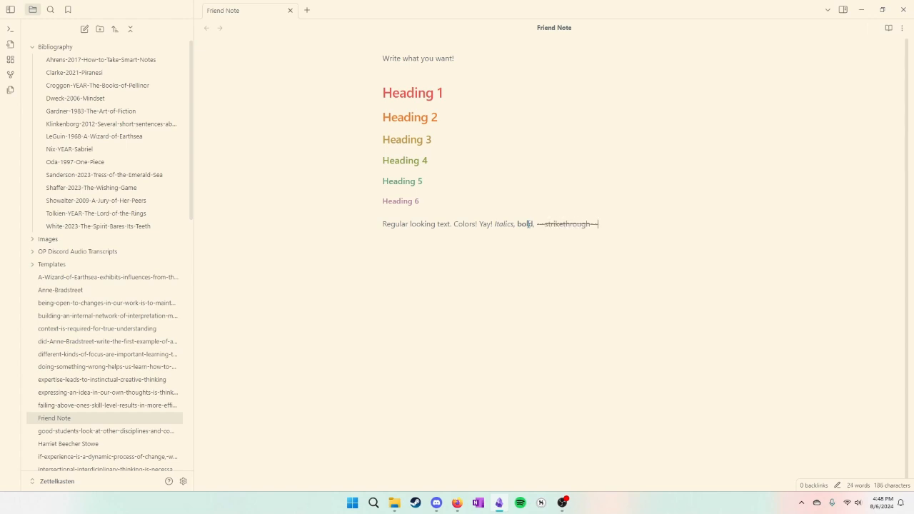
type(", ==highlig")
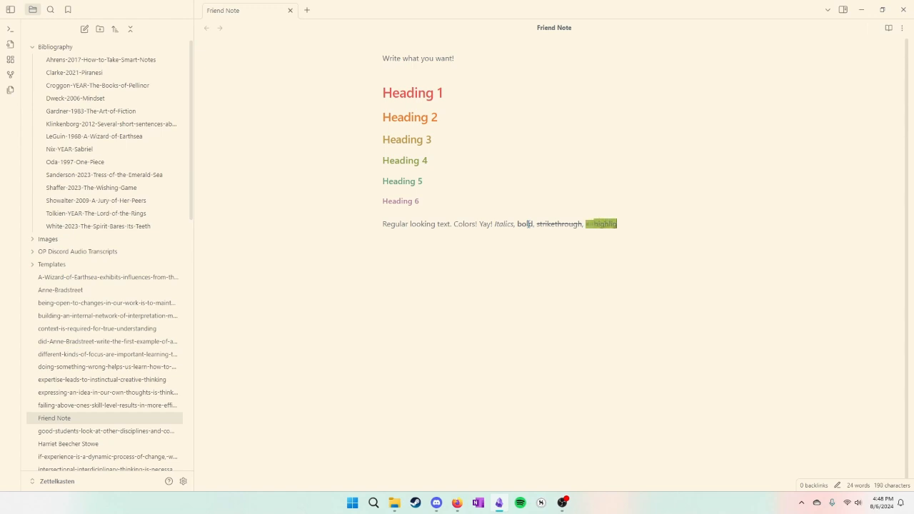
type("ht==.")
End the formatting line with the italic sentence "It'll use shortcuts.".
type("*")
type("e ")
type("shortcuts")
type(".")
key("BackSpace")
Look through the text formatting and paragraph options available for the empty line below the formatted text.
right_click(549, 251)
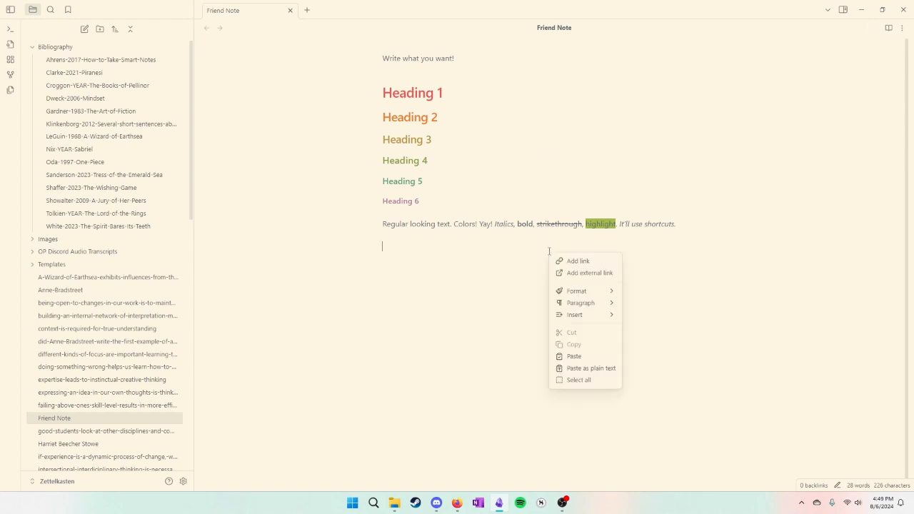
mouse_move(577, 291)
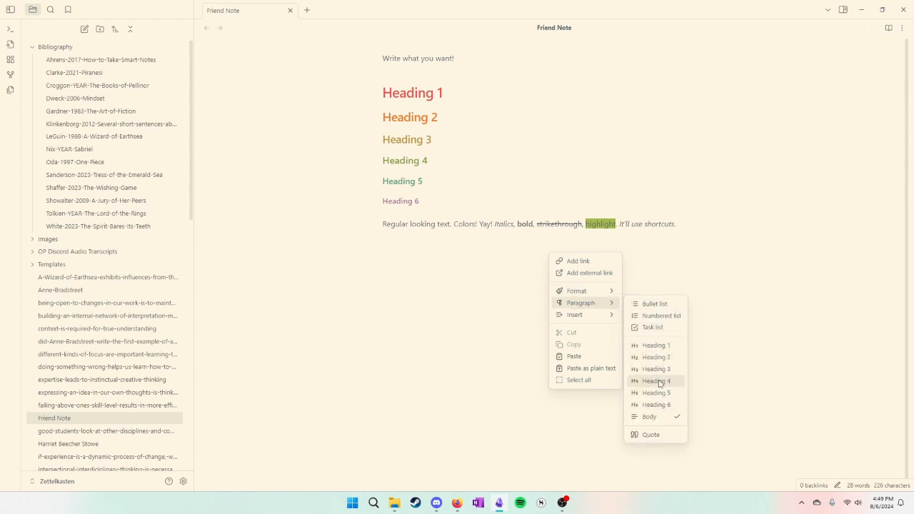
left_click(663, 257)
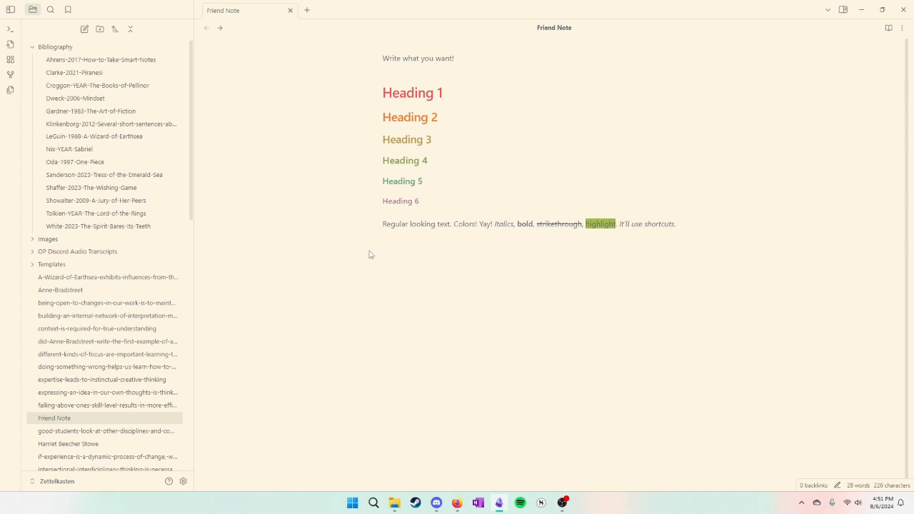
Add a new line reading "Let's link to" followed by an internal link to the OP-East-Blue note and a period.
type("Let's link to [[")
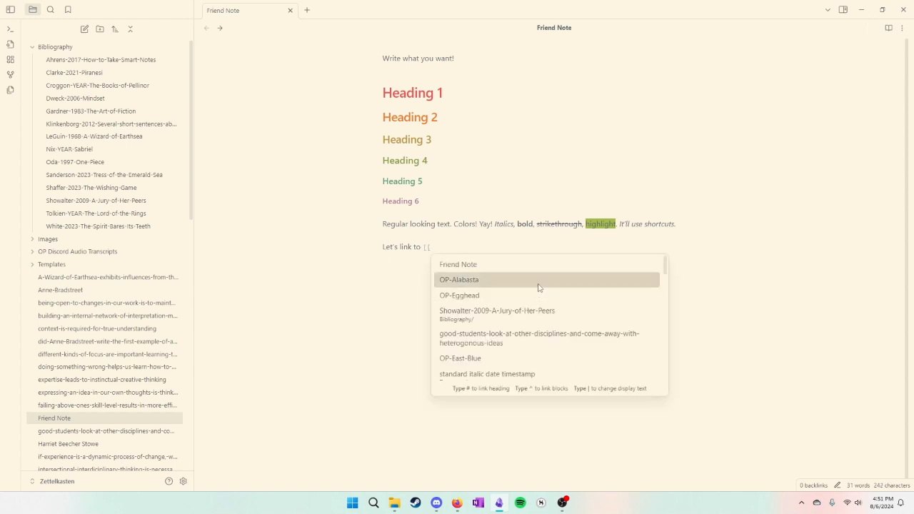
scroll(539, 321, "down", 10)
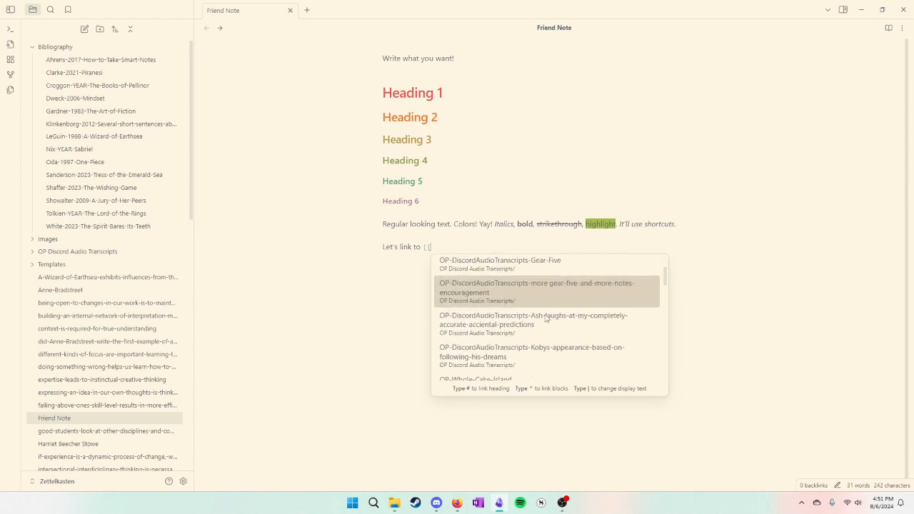
scroll(539, 316, "down", 2)
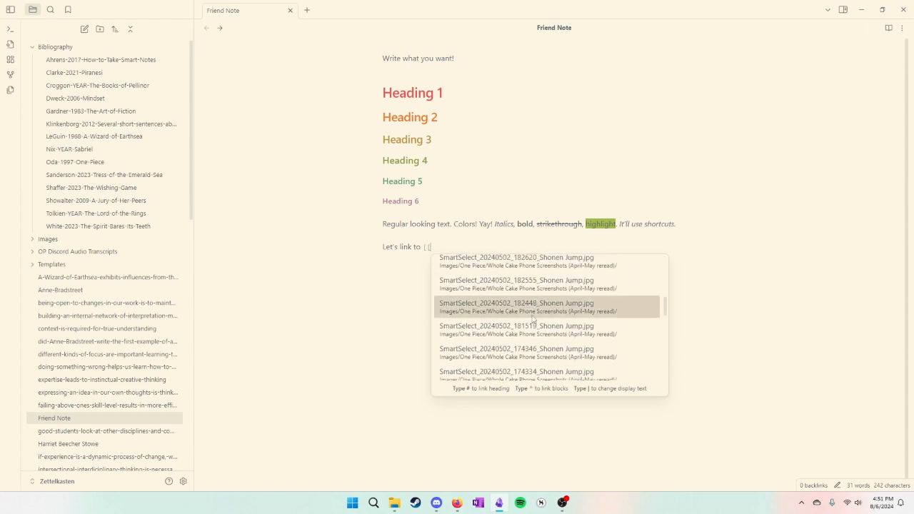
scroll(532, 319, "up", 12)
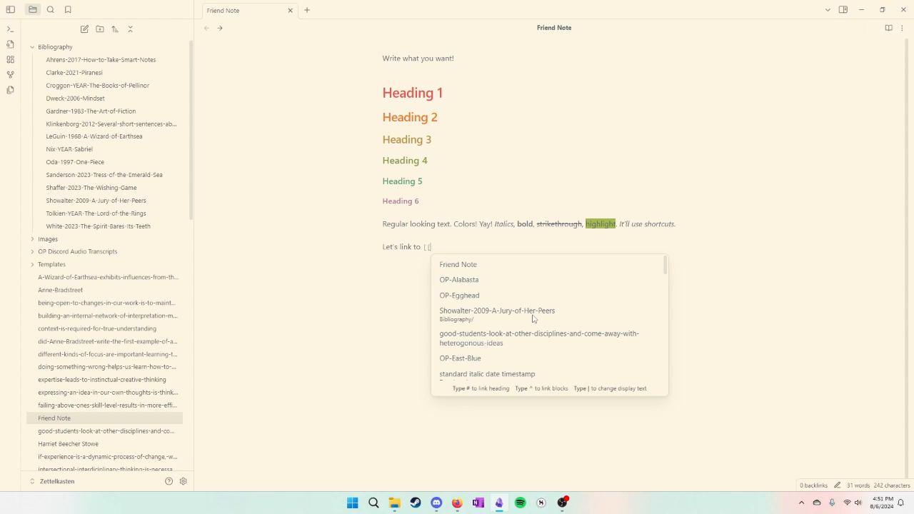
type("OP")
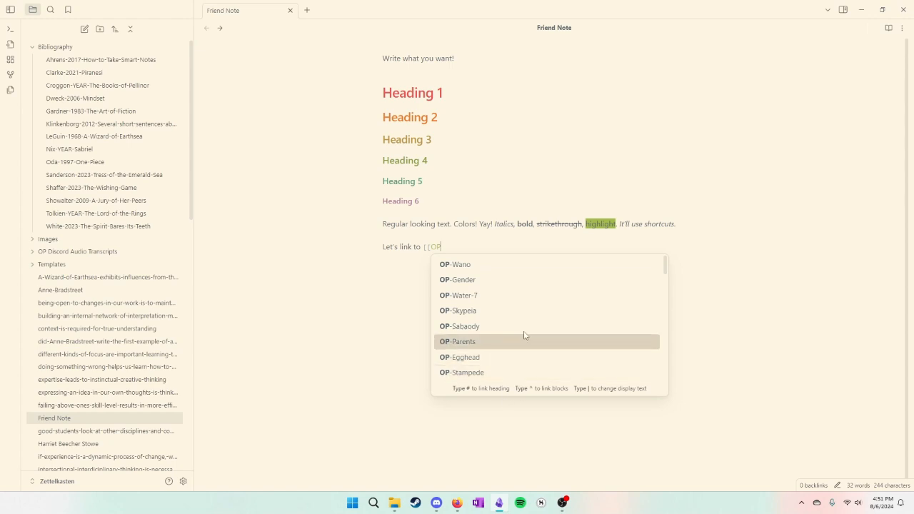
type("-Eas")
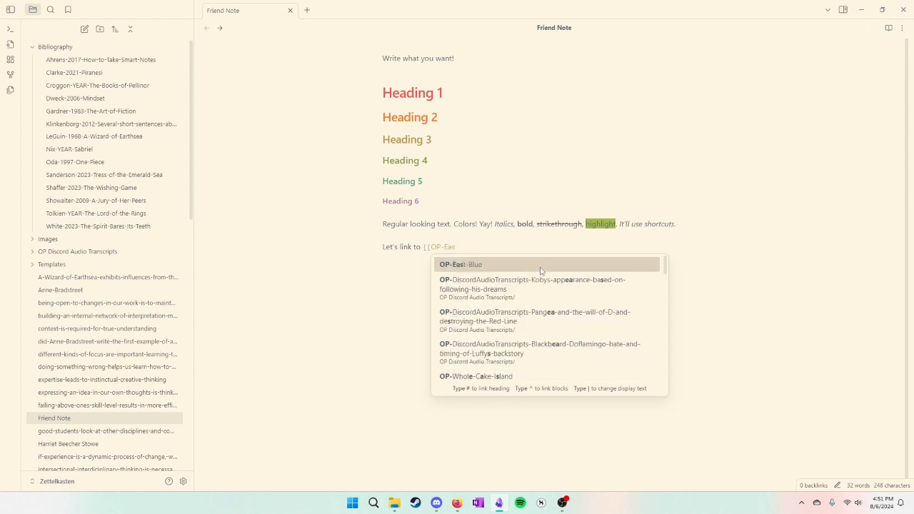
left_click(540, 271)
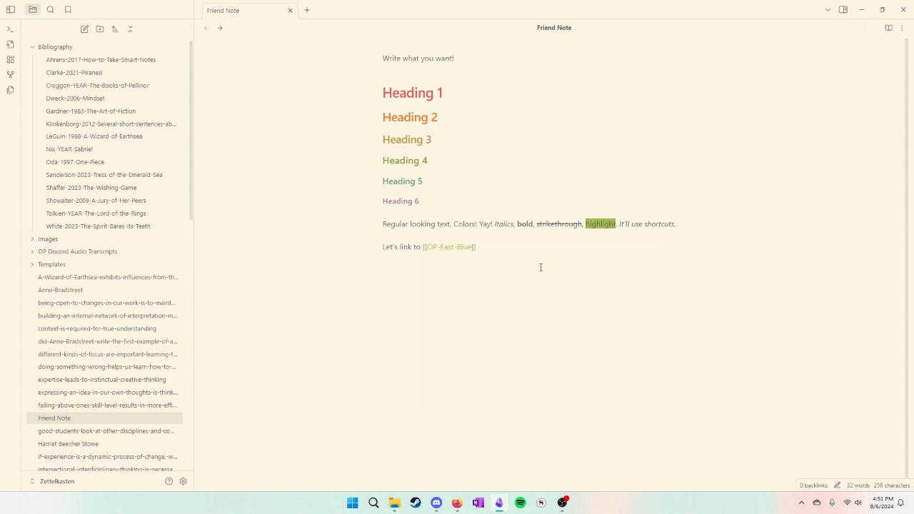
type(".")
Add "After that is" followed by a link to OP-Alabasta with the display text "Alabasta" and a period.
type("After that is [[")
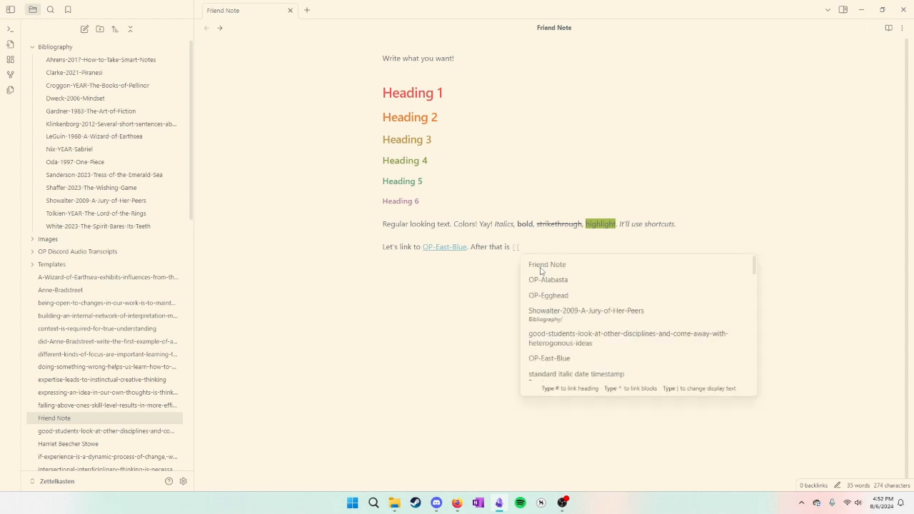
type("OP-A")
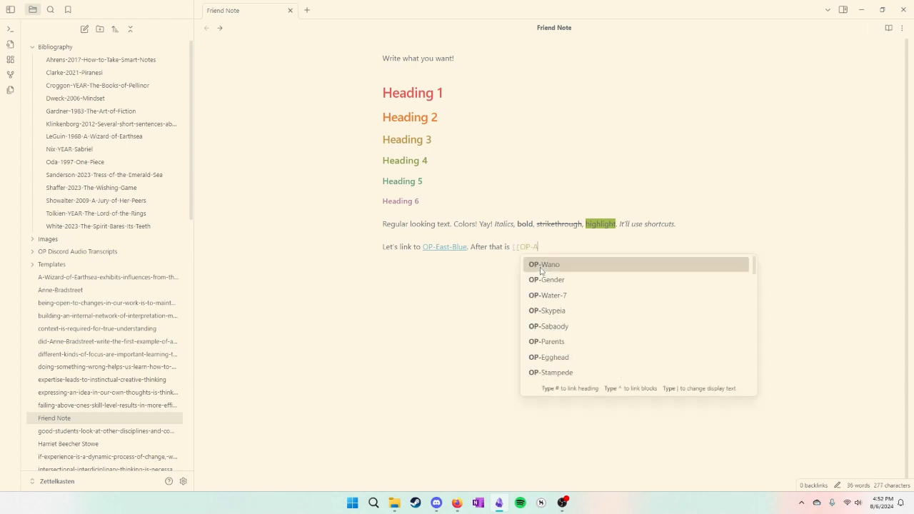
left_click(537, 267)
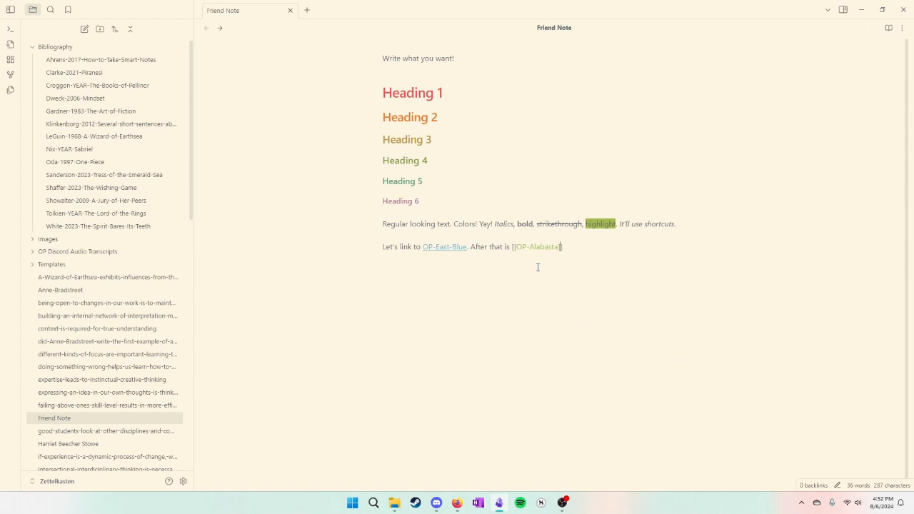
type("|")
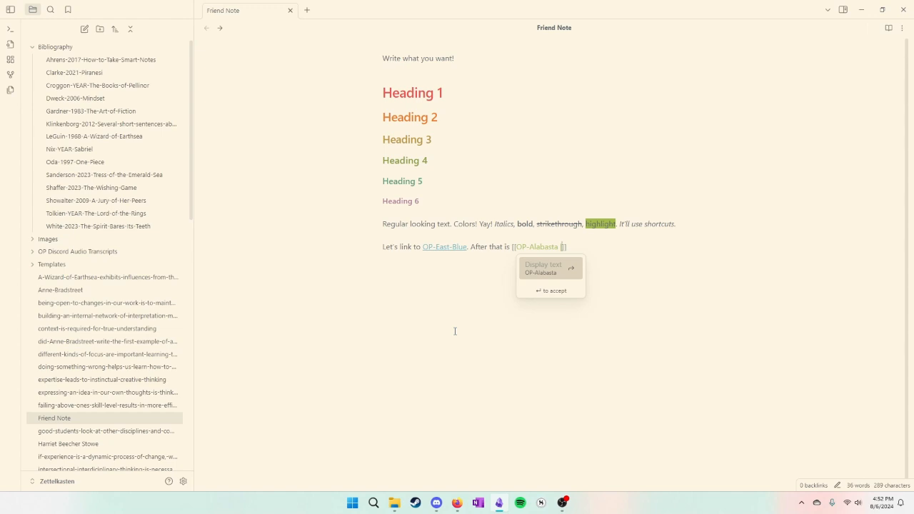
type("Albasta")
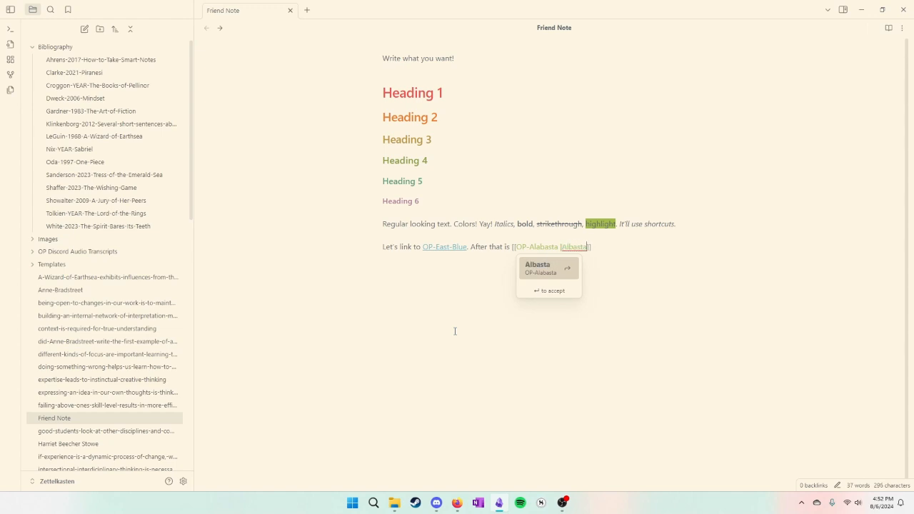
key("BackSpace")
key("BackSpace")
key("BackSpace")
key("BackSpace")
key("BackSpace")
type("abast")
key("Return")
type(".")
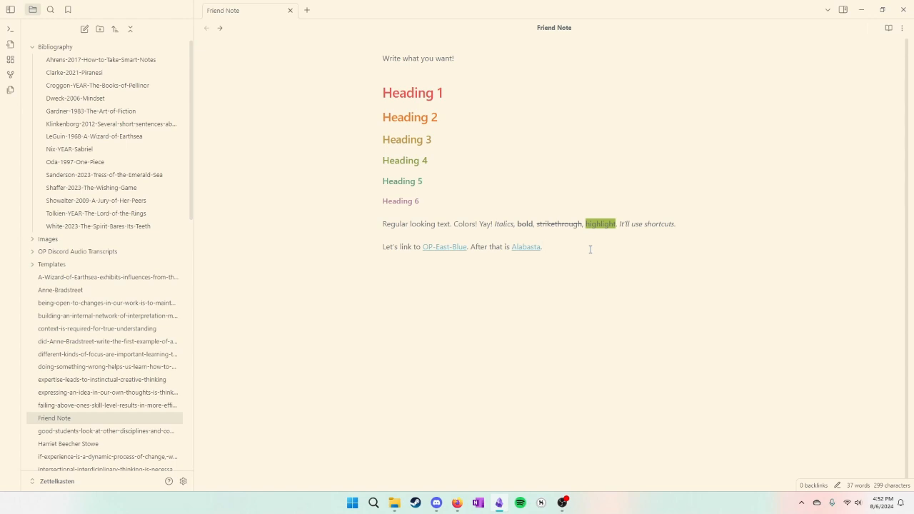
Add "Let's go up to" followed by a link to Heading 3 of the same note and a period.
type("Let's go up to [[")
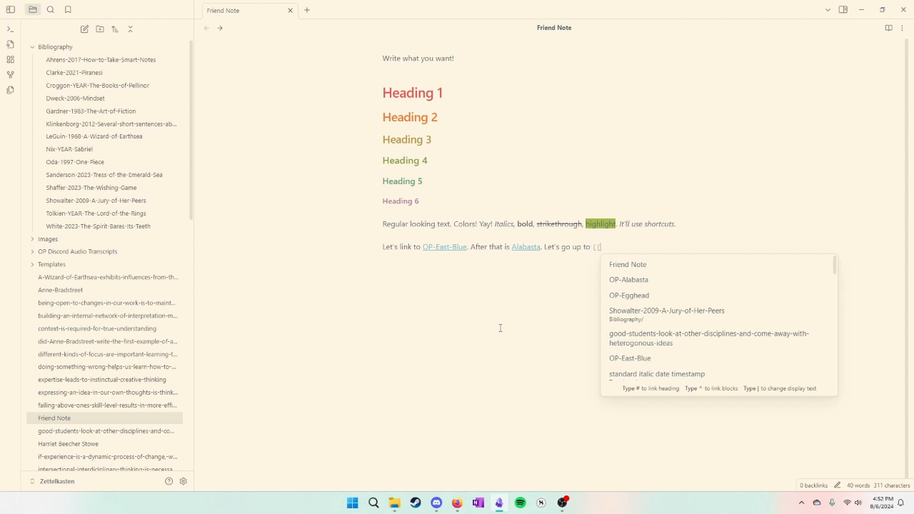
type("#")
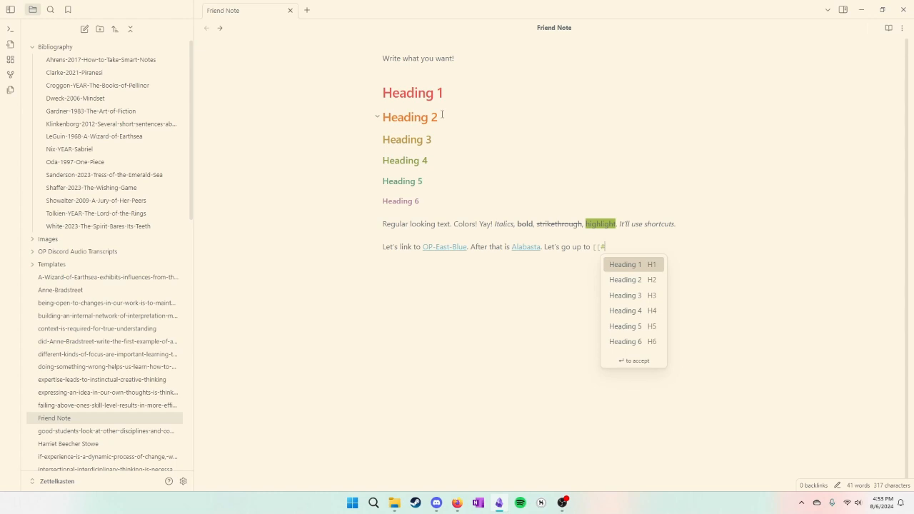
left_click(632, 295)
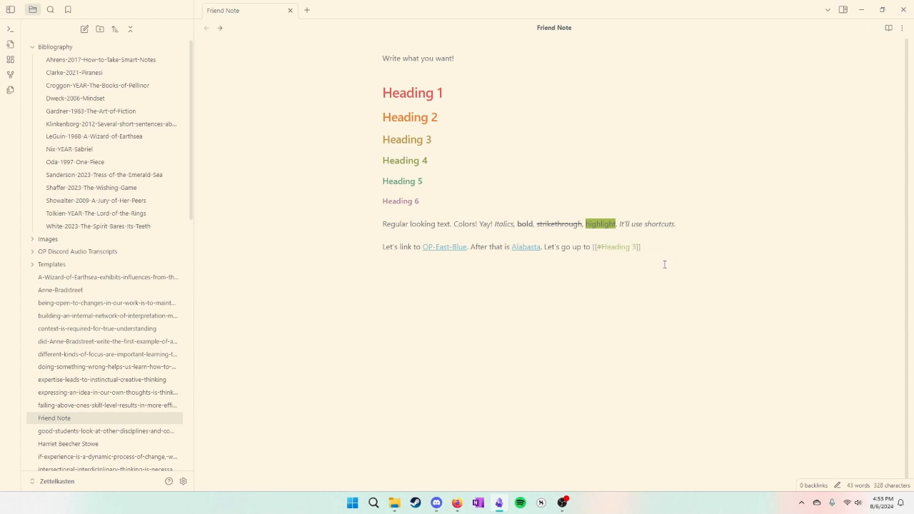
type(".")
Follow the OP-East-Blue and Alabasta links in turn, going back to Friend Note after each one.
left_click(444, 247)
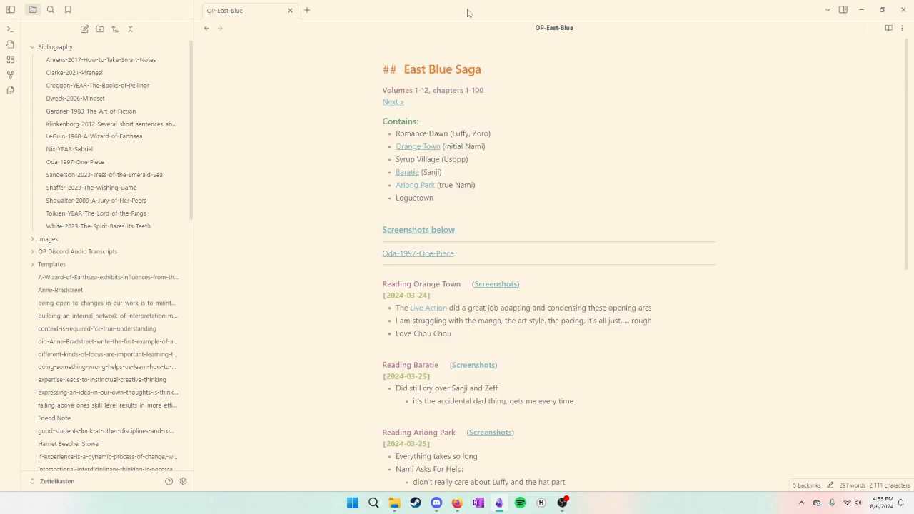
left_click(206, 28)
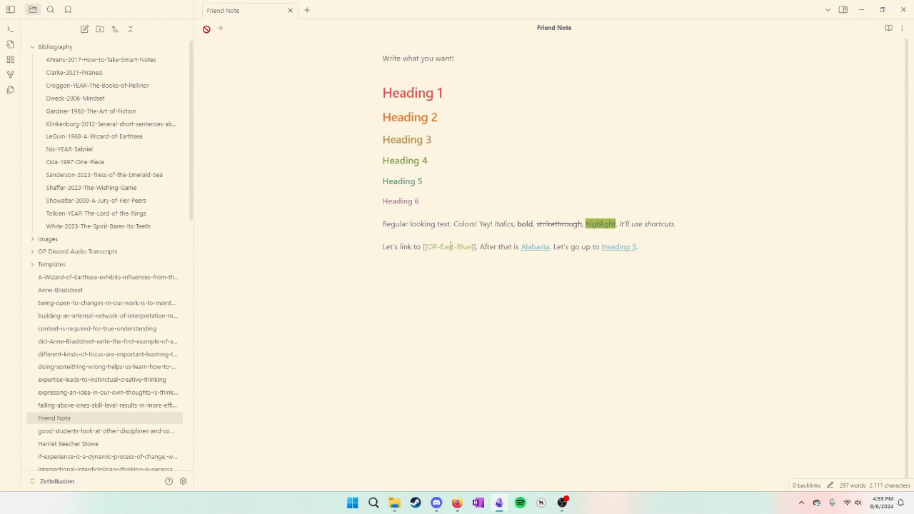
left_click(539, 248)
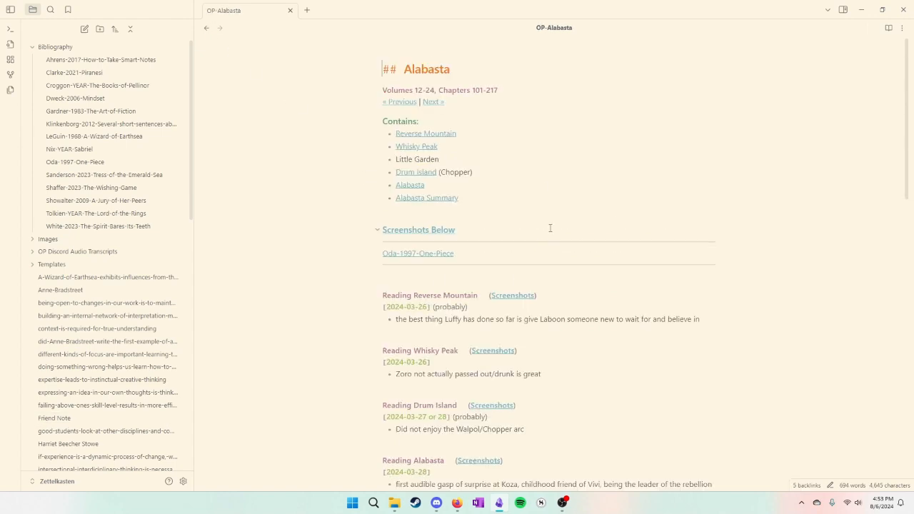
left_click(206, 28)
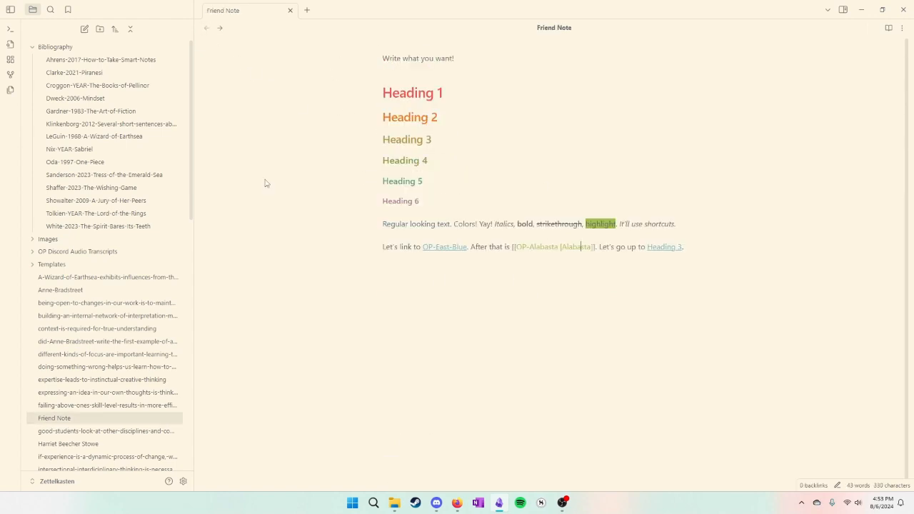
left_click_drag(669, 250, 383, 139)
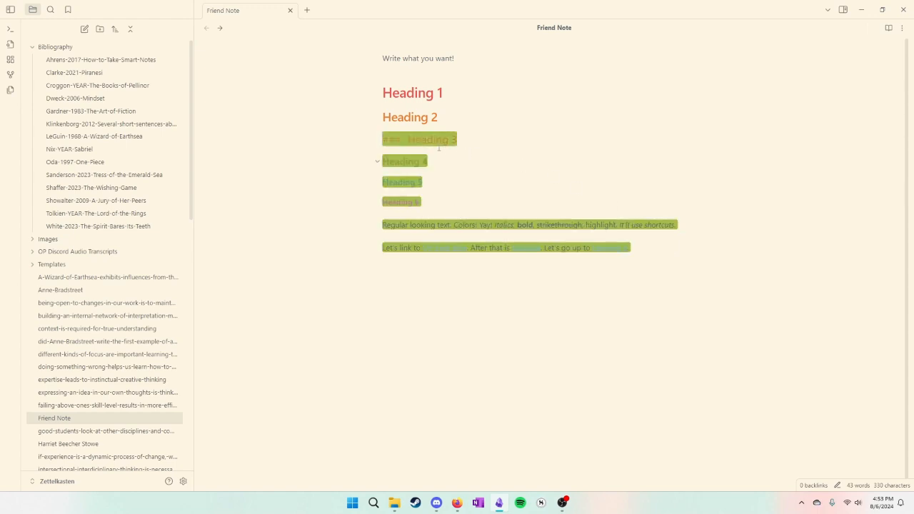
left_click(468, 139)
Below the line of links, add the line "Embedded stuff is neat:", correcting the spelling of "Embedded".
left_click(655, 251)
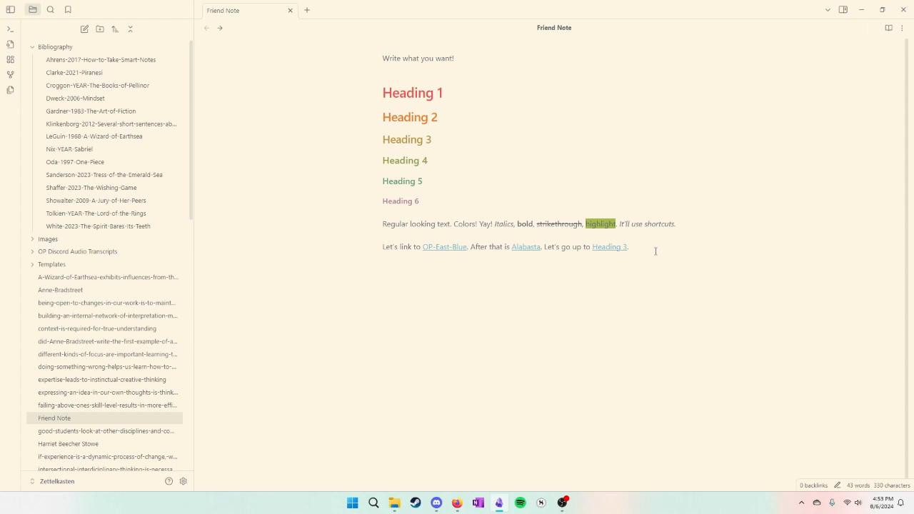
key("Return")
type("Emded stuff is neat!")
right_click(391, 274)
left_click(449, 42)
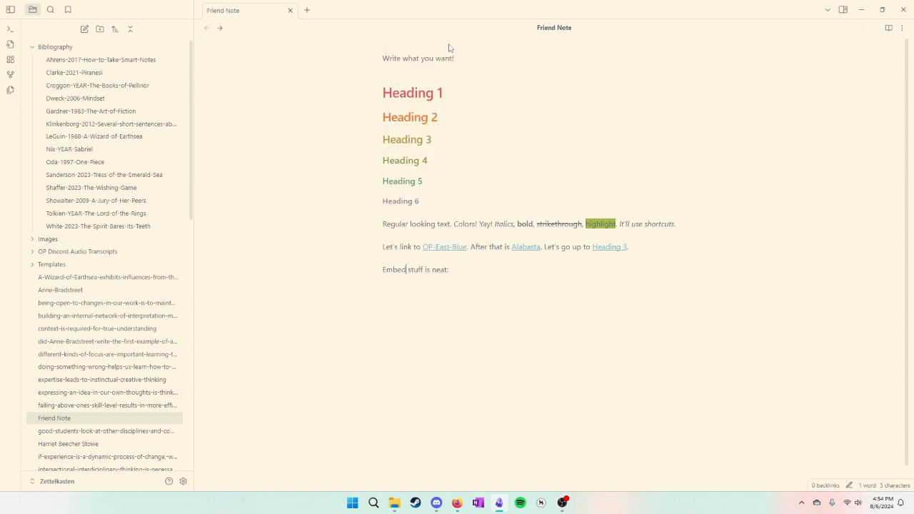
type("ed")
left_click(481, 270)
right_click(415, 270)
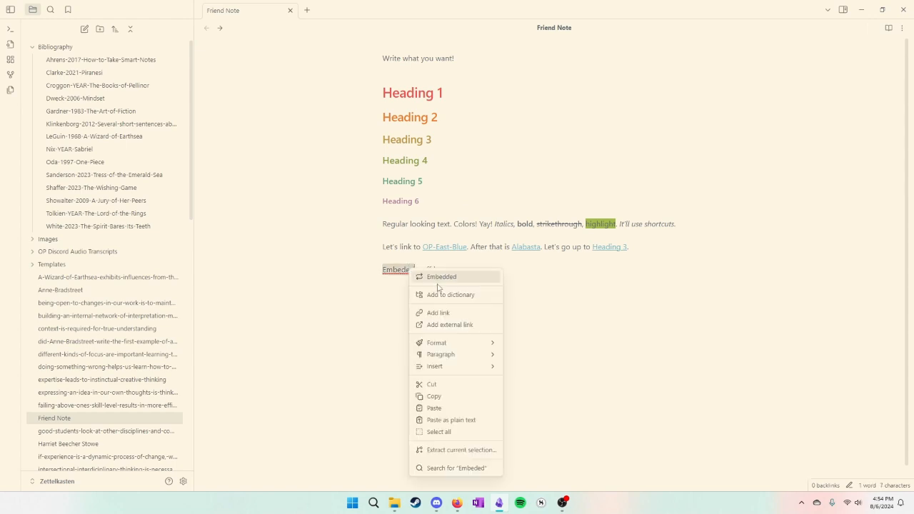
left_click(435, 279)
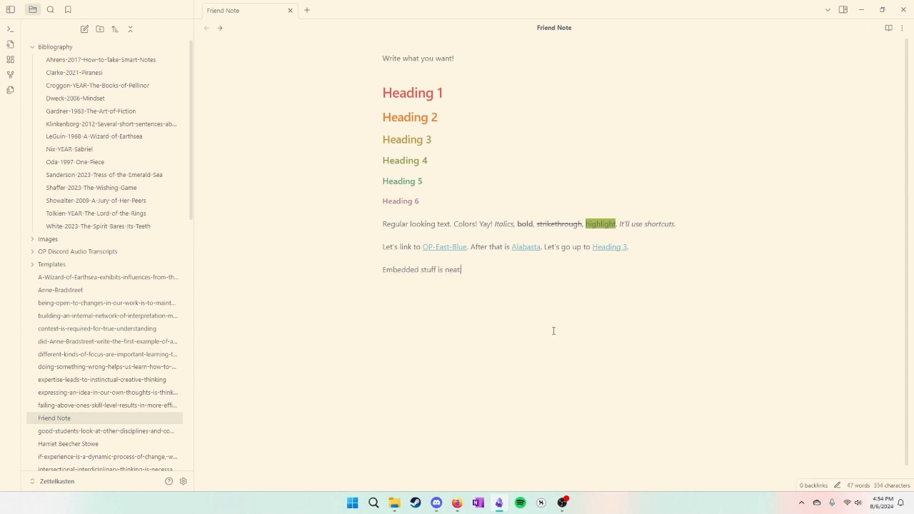
Embed the note good-students-look-at-other-disciplines-and-come-away-with-heterogonous-ideas on the line below, and start a new line after it.
key("Return")
type("[[")
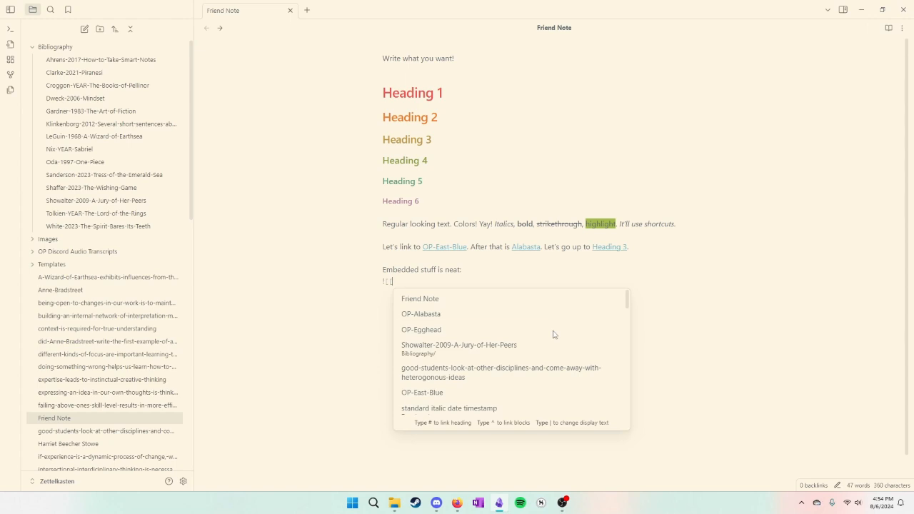
left_click(496, 373)
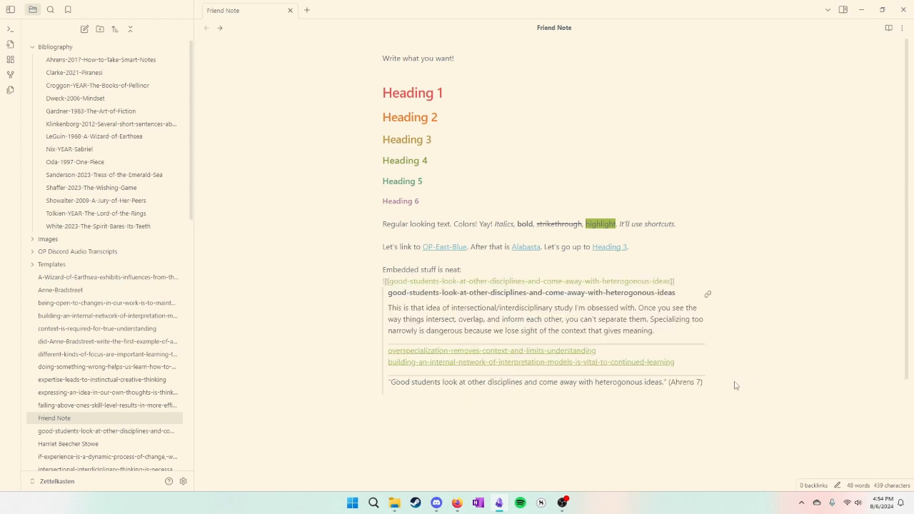
key("Return")
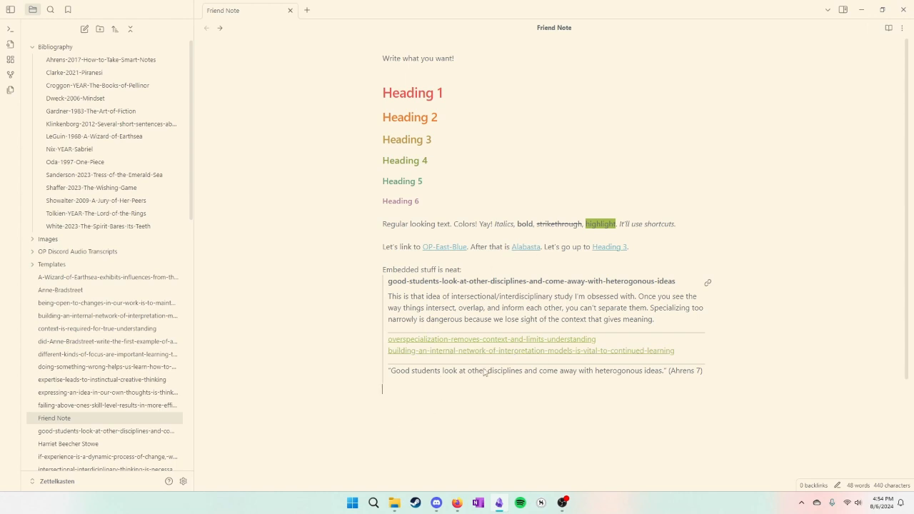
key("Return")
Open the embedded good-students note from its embed in Friend Note.
scroll(488, 427, "down", 3)
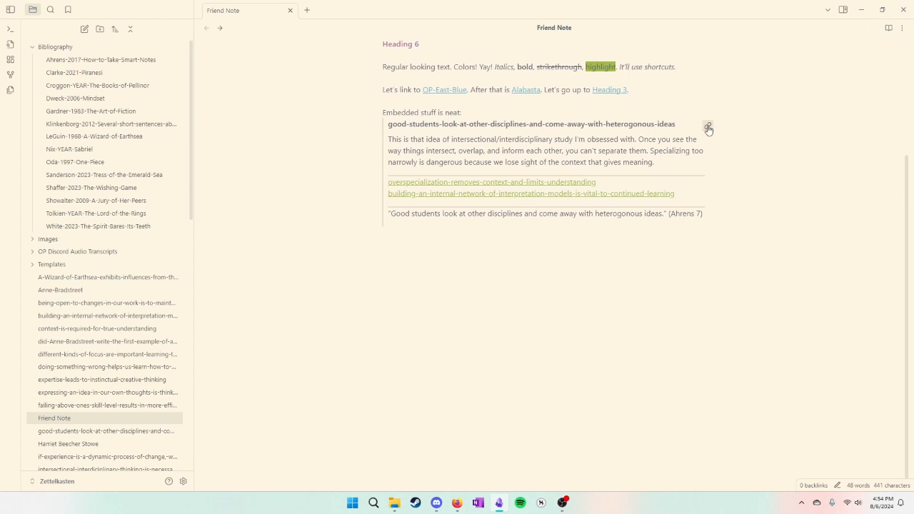
left_click(707, 127)
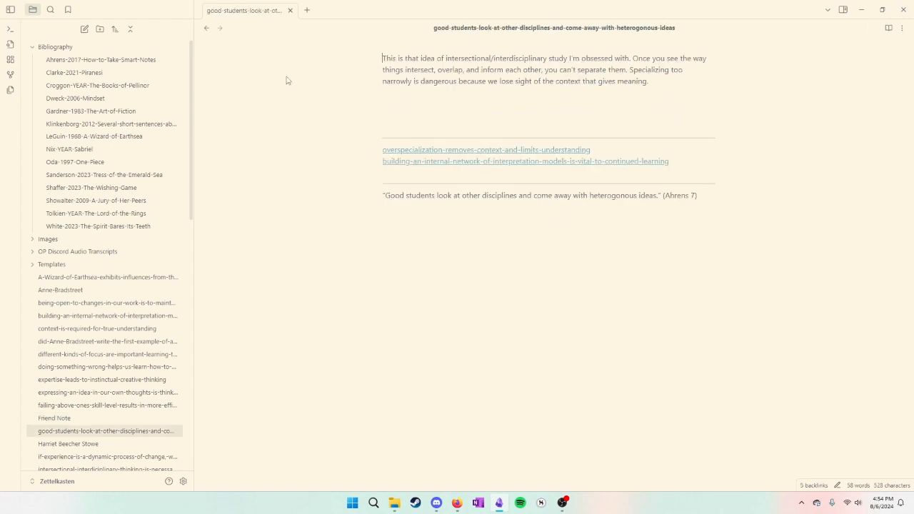
Go back to Friend Note, embed the image SmartSelect_20240727_165716_Firefox.jpg below the embedded note, and start a new line after it.
left_click(206, 28)
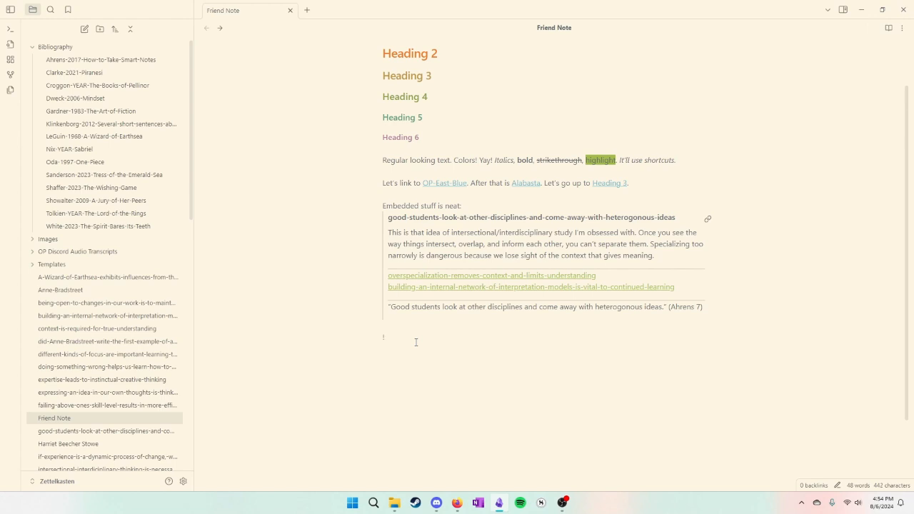
type("[[")
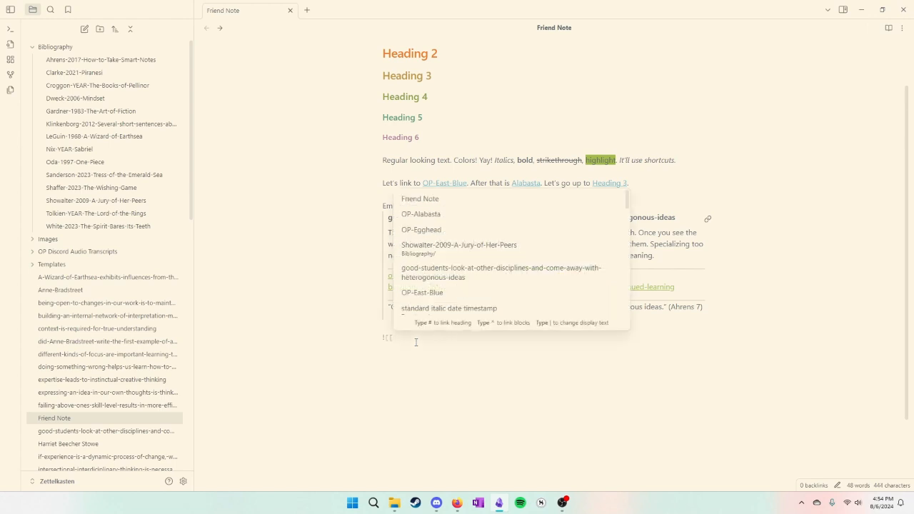
type("sma")
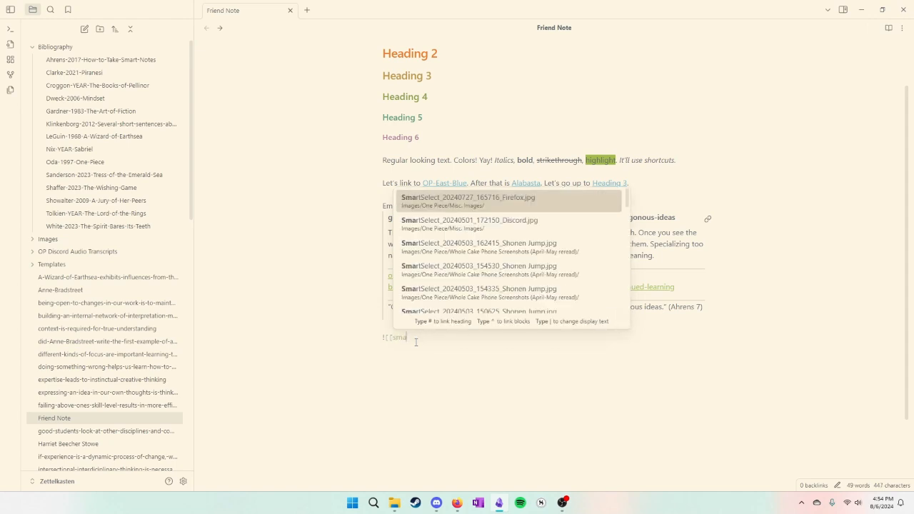
key("Return")
scroll(828, 260, "down", 2)
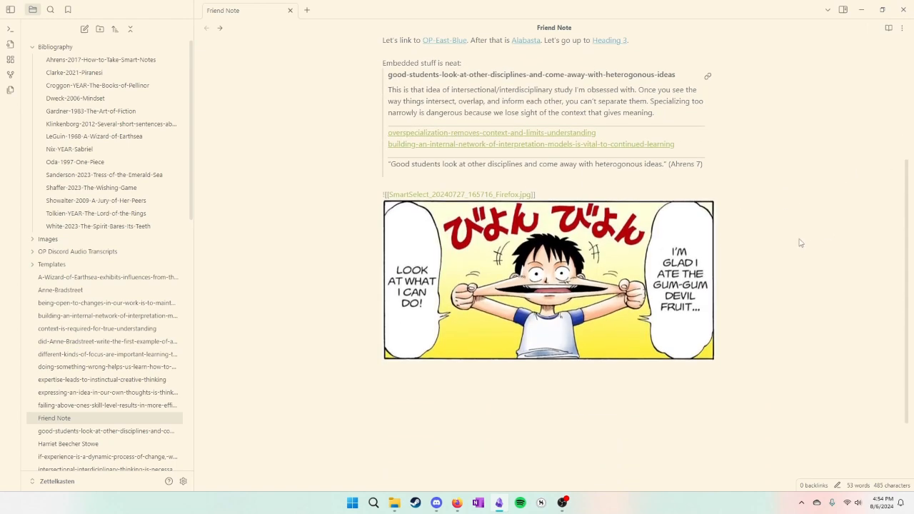
key("Return")
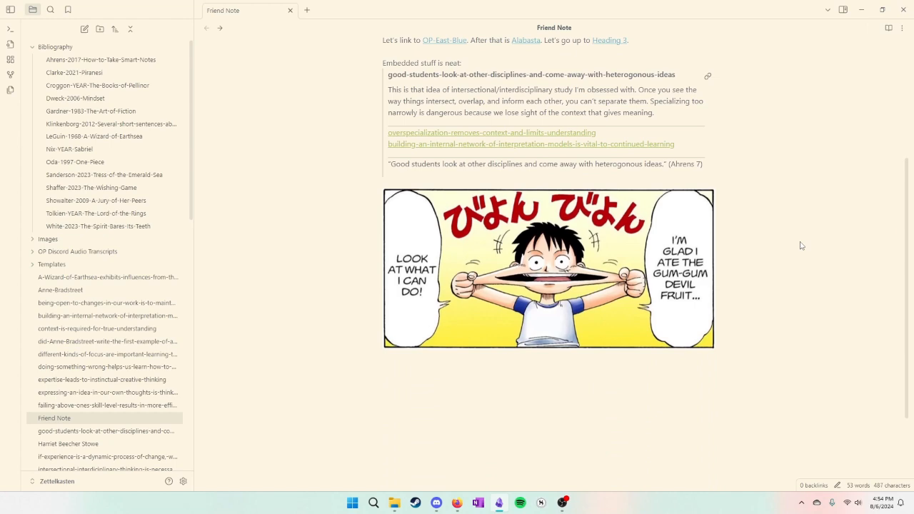
Look over Friend Note's headings, links and embeds, and switch the note to source mode to show its raw Markdown.
scroll(703, 258, "up", 3)
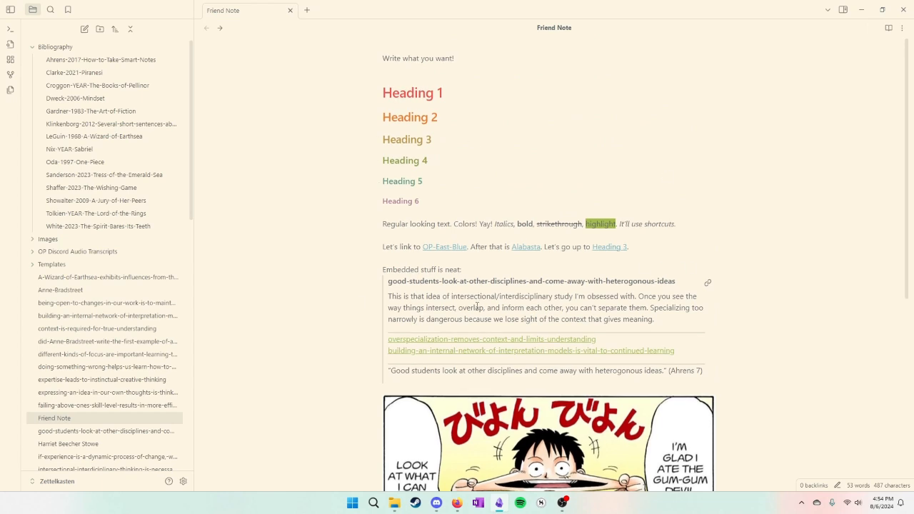
scroll(467, 234, "down", 1)
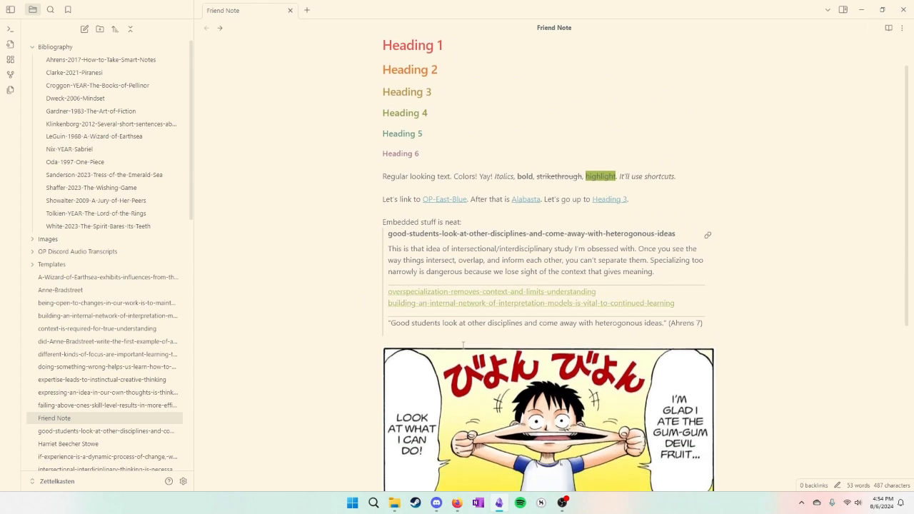
scroll(612, 364, "down", 3)
scroll(616, 384, "up", 4)
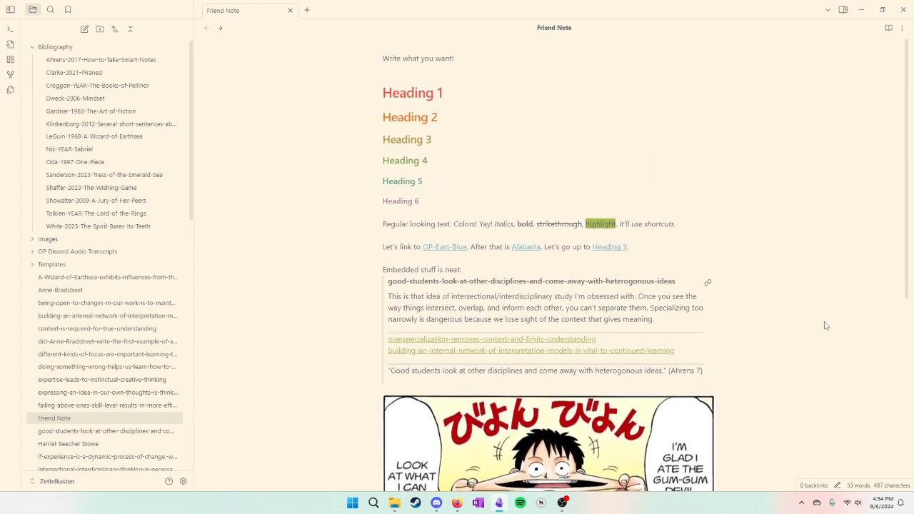
left_click(902, 28)
left_click(854, 68)
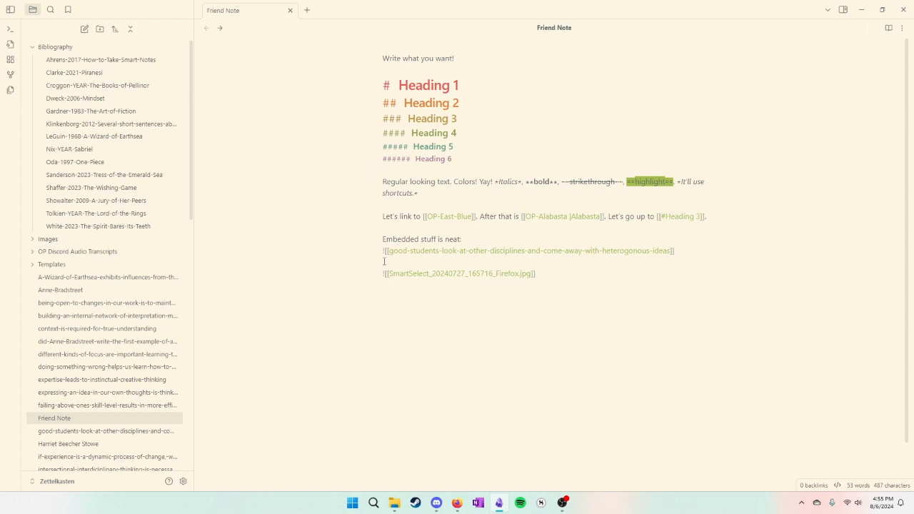
Return Friend Note from source mode to live preview and look through its rendered headings and embeds.
left_click(888, 27)
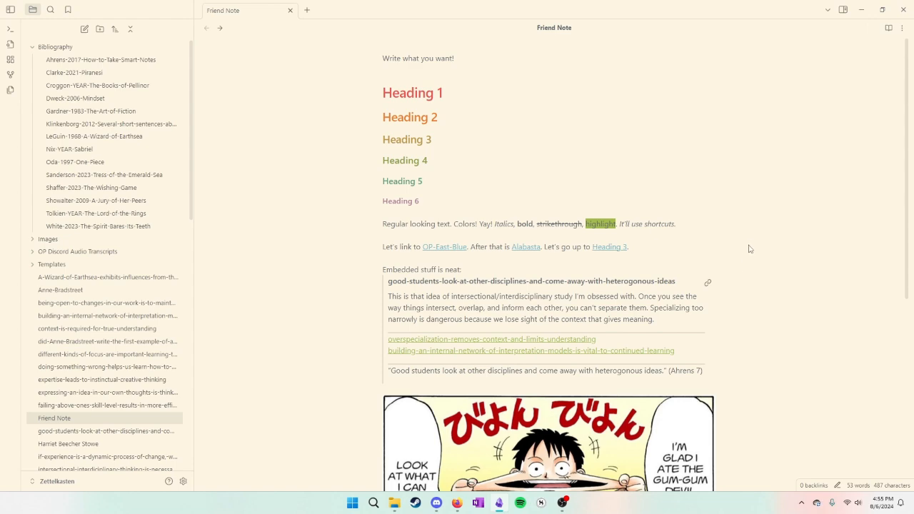
scroll(789, 232, "down", 5)
scroll(788, 233, "up", 5)
Switch Friend Note to reading view and look through the note down to the embedded image.
left_click(902, 28)
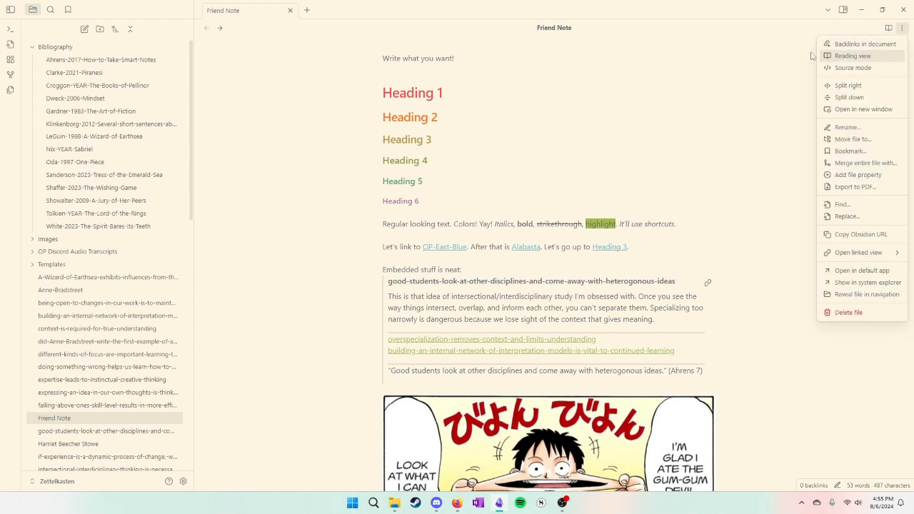
left_click(781, 62)
left_click(888, 28)
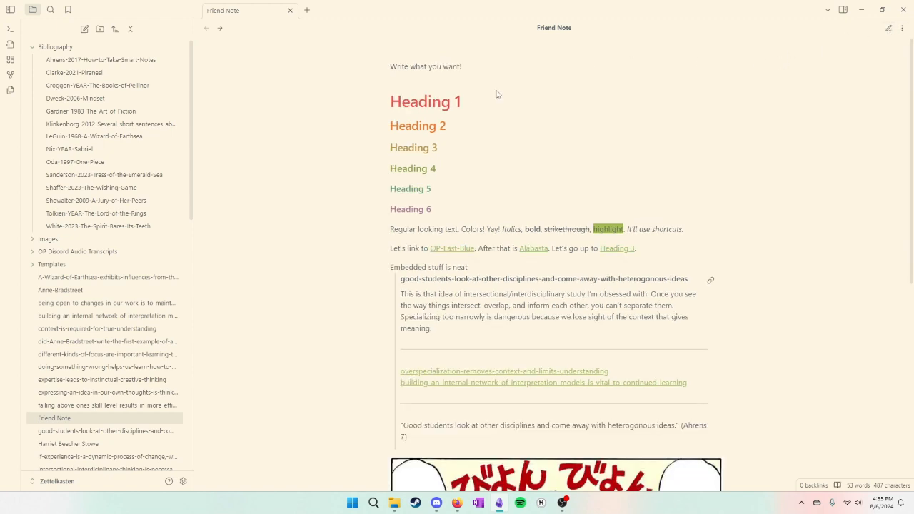
scroll(711, 234, "down", 5)
scroll(712, 233, "up", 5)
left_click(385, 128)
left_click(385, 128)
scroll(535, 285, "down", 3)
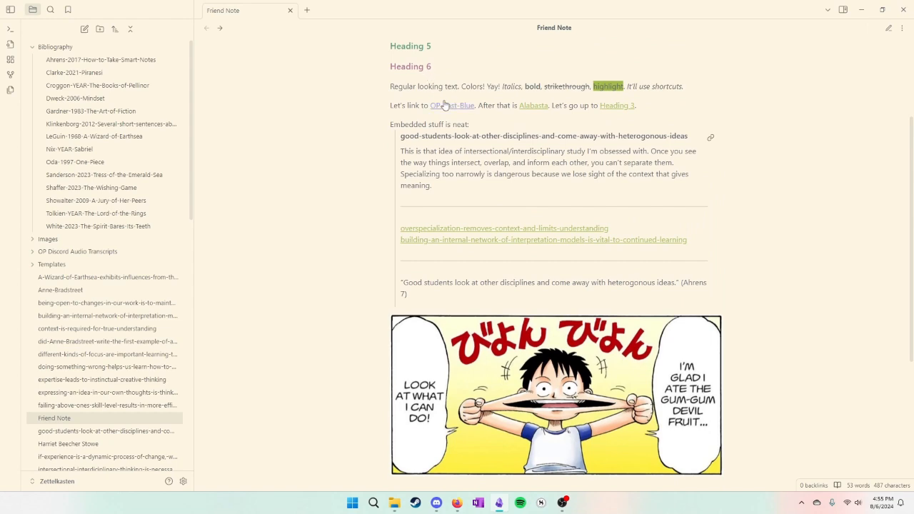
Follow the OP-East-Blue link in reading view, go back to Friend Note, and look through the link's pop-up preview.
left_click(447, 106)
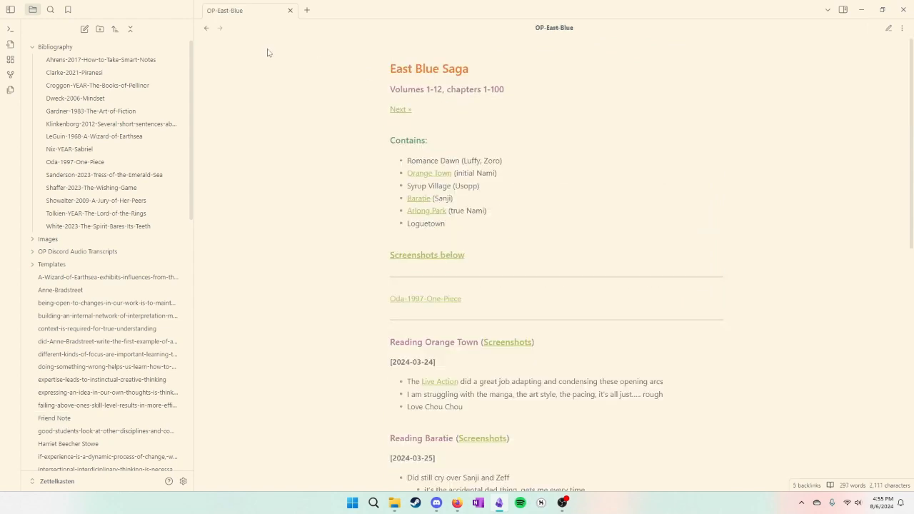
left_click(206, 27)
mouse_move(446, 107)
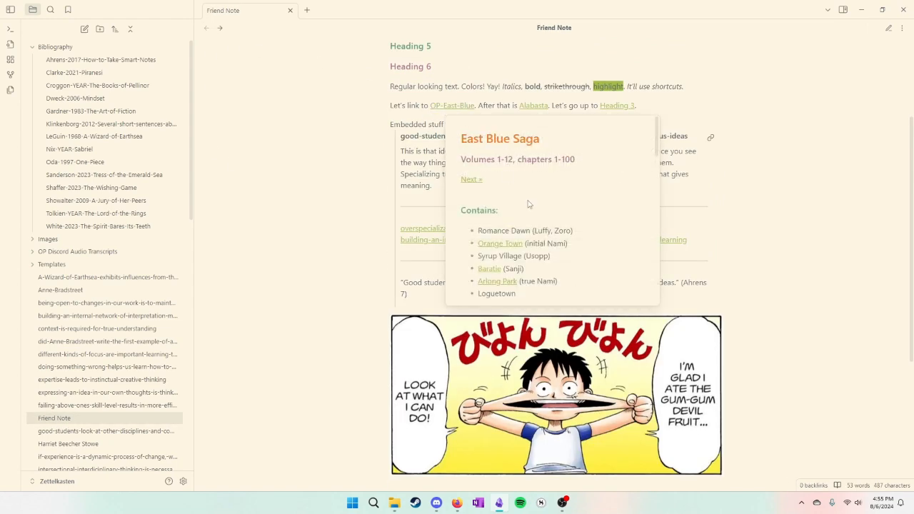
scroll(528, 203, "down", 5)
scroll(528, 203, "up", 4)
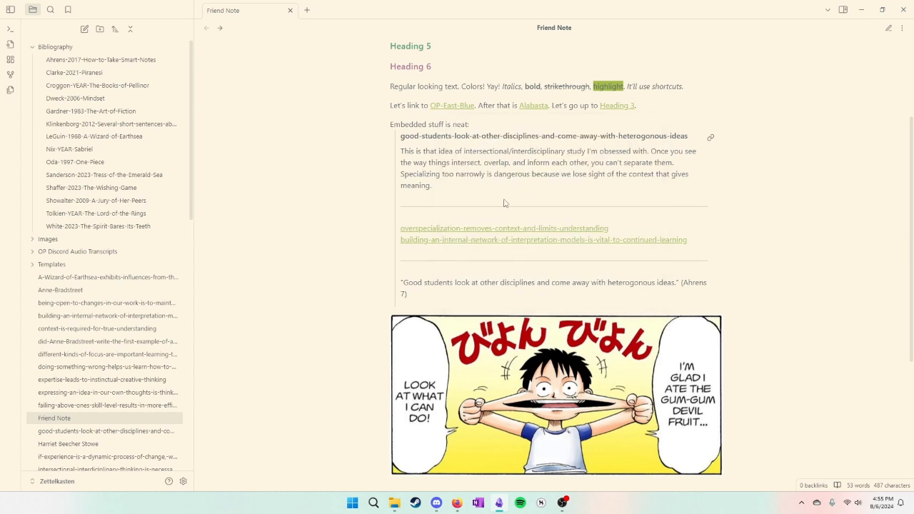
Try selecting the embedded note's text in reading view, switch Friend Note back to live preview, and look through the note.
double_click(487, 168)
left_click(574, 167)
left_click(888, 28)
scroll(684, 144, "up", 3)
scroll(686, 145, "down", 3)
scroll(685, 147, "up", 3)
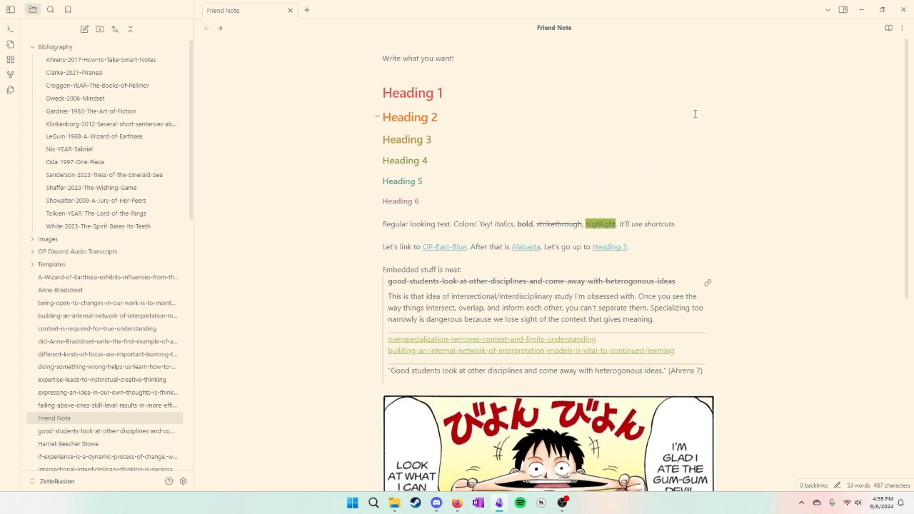
scroll(631, 120, "down", 2)
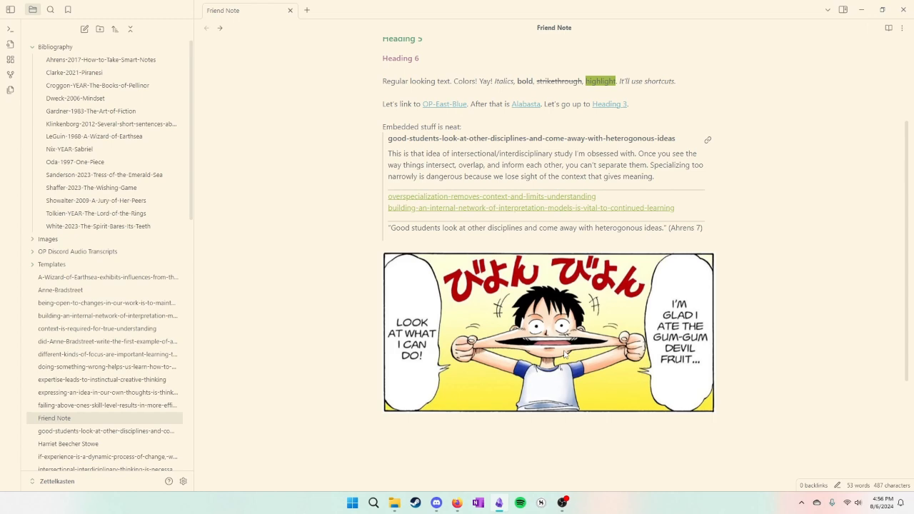
scroll(483, 338, "up", 4)
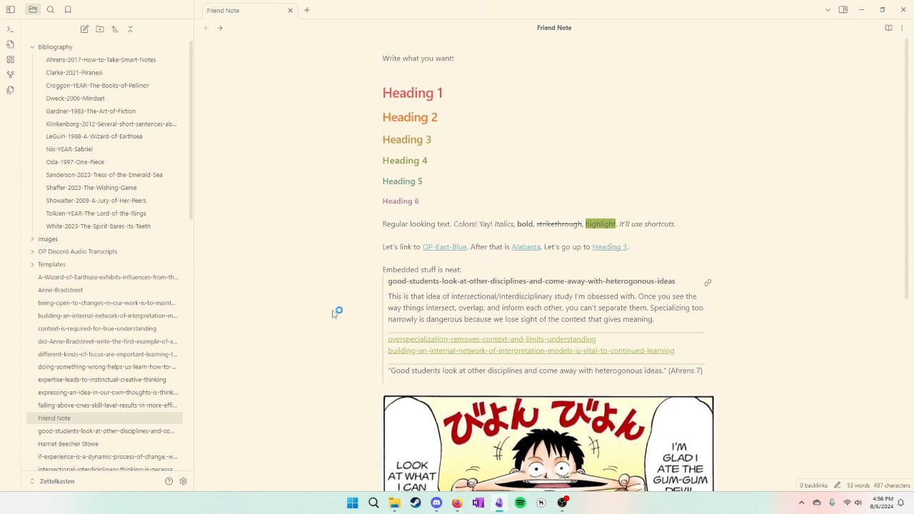
Switch to Firefox and examine the Obsidian Markdown cheatsheet's table of contents and syntax reference table.
left_click(457, 502)
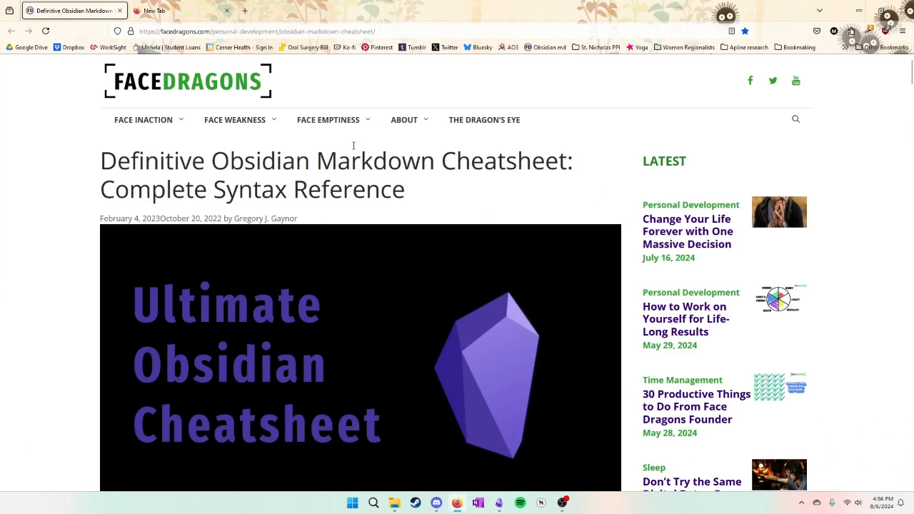
scroll(51, 221, "down", 6)
scroll(53, 219, "down", 3)
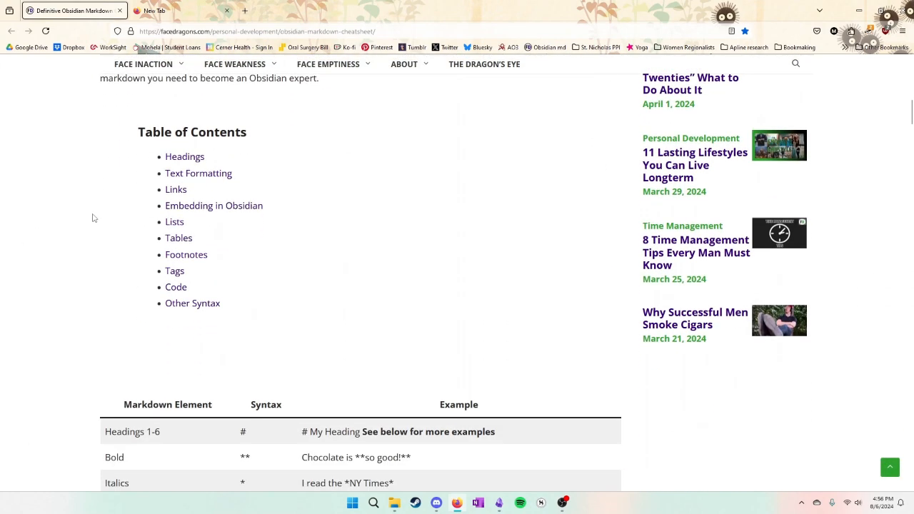
scroll(114, 310, "down", 4)
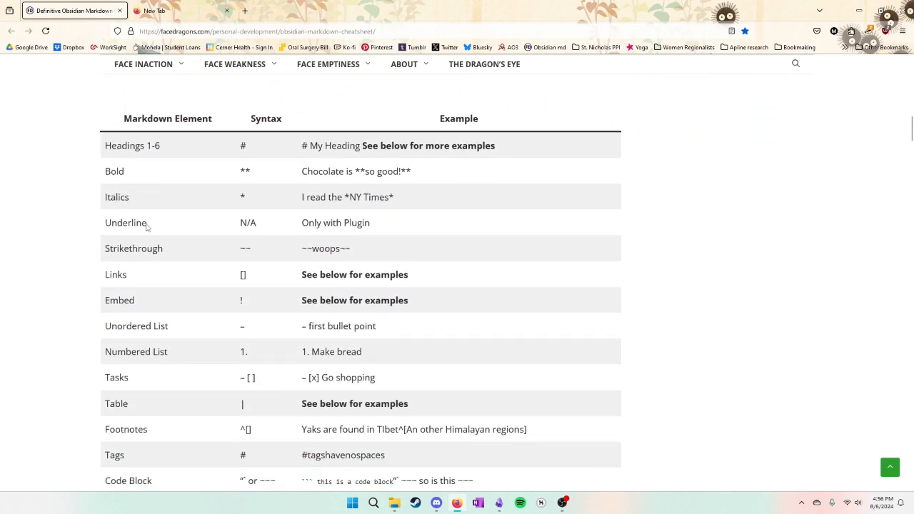
scroll(256, 342, "down", 2)
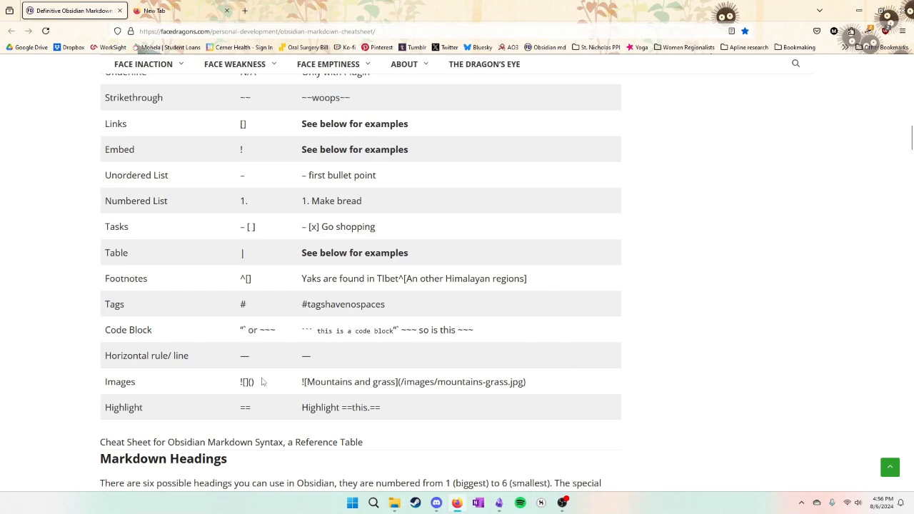
scroll(64, 304, "down", 5)
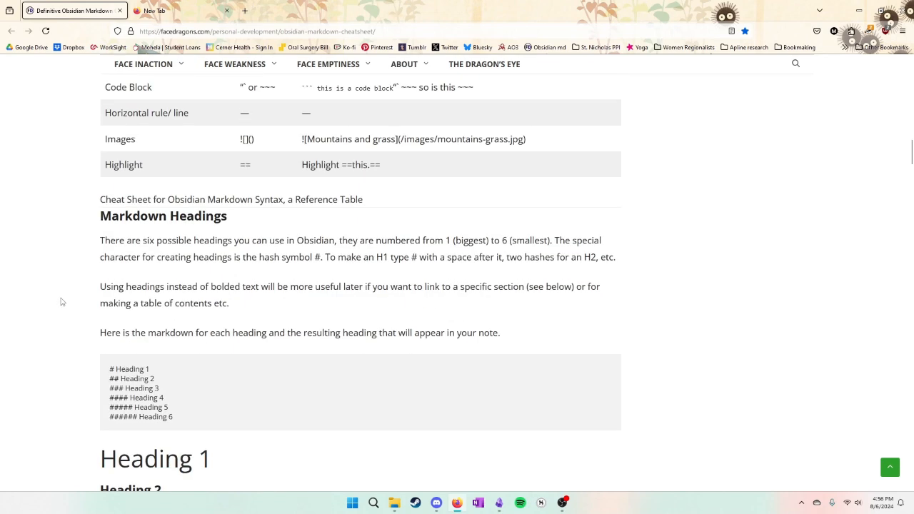
Examine the cheatsheet's sections on text formatting, embedding notes, images and other files, and lists.
scroll(63, 298, "down", 6)
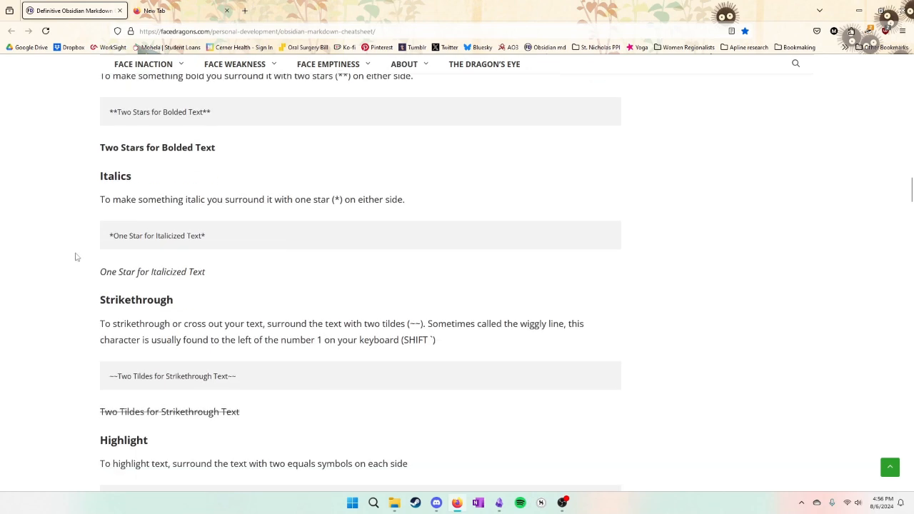
scroll(73, 255, "down", 4)
scroll(74, 254, "down", 10)
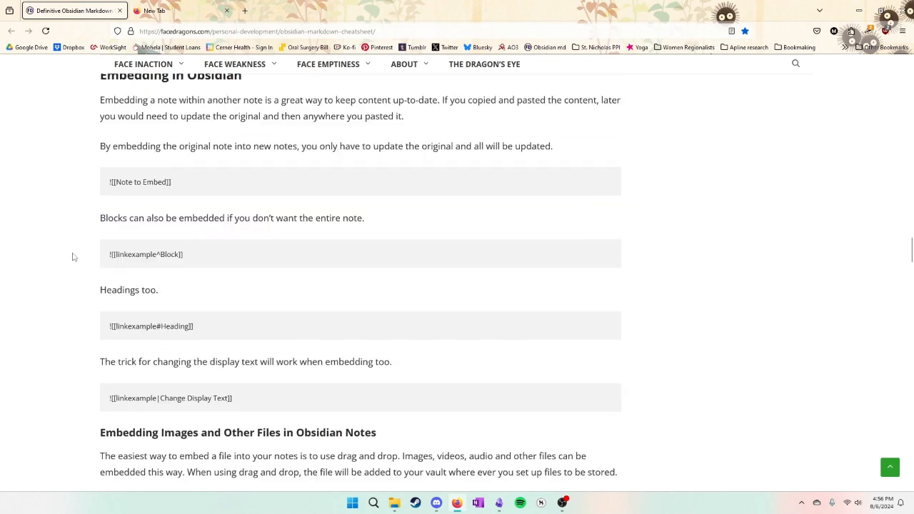
scroll(73, 256, "down", 3)
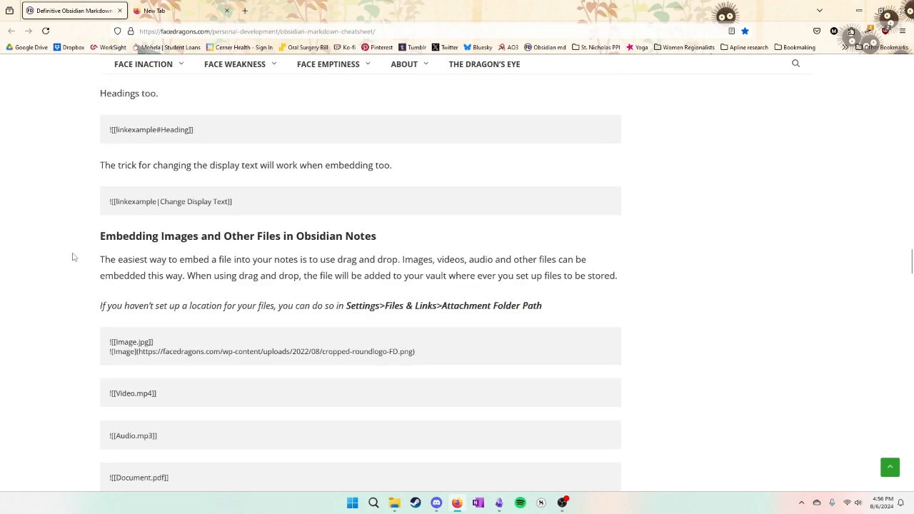
scroll(72, 257, "down", 2)
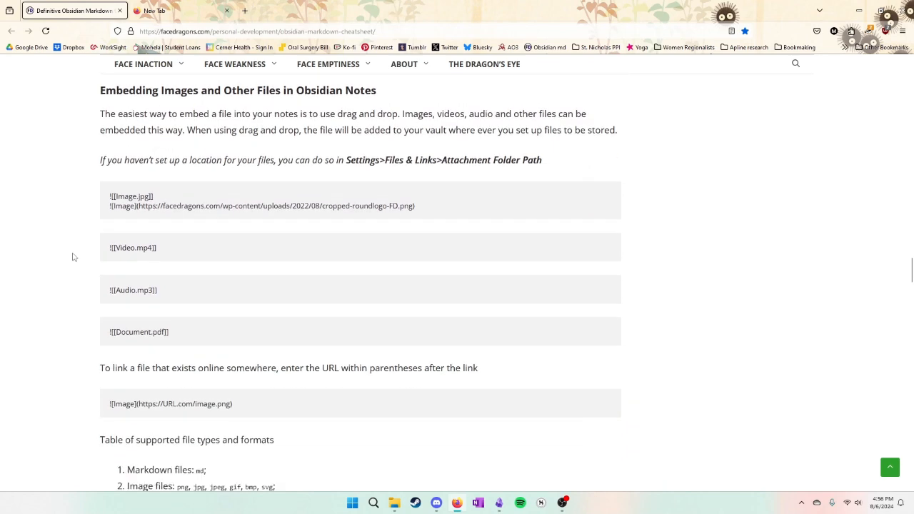
scroll(72, 257, "down", 10)
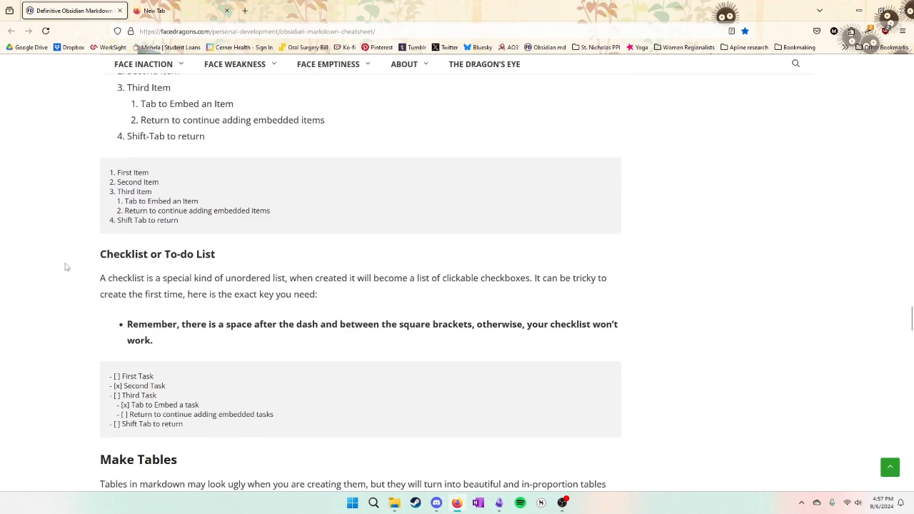
Examine the cheatsheet's sections on tables, footnotes, tags, queries and template syntax, and go back up to the list section.
scroll(70, 264, "down", 3)
scroll(66, 264, "down", 2)
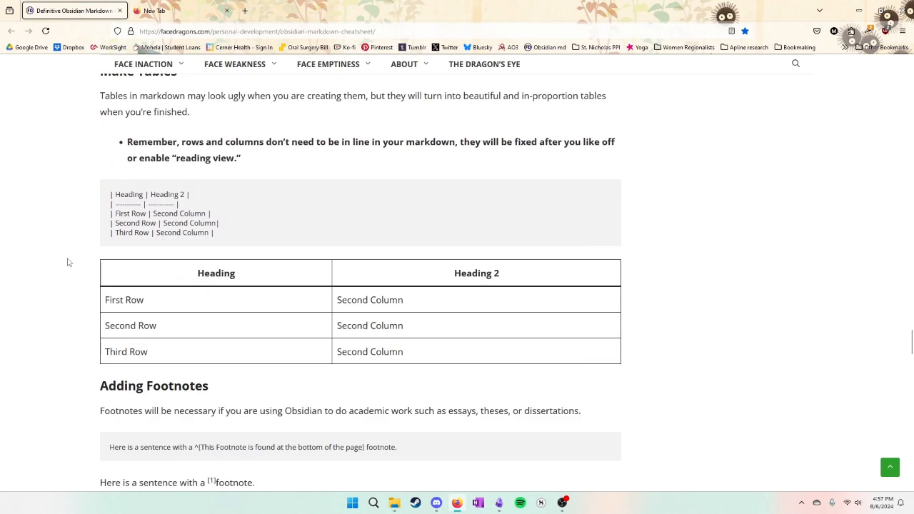
scroll(67, 262, "down", 3)
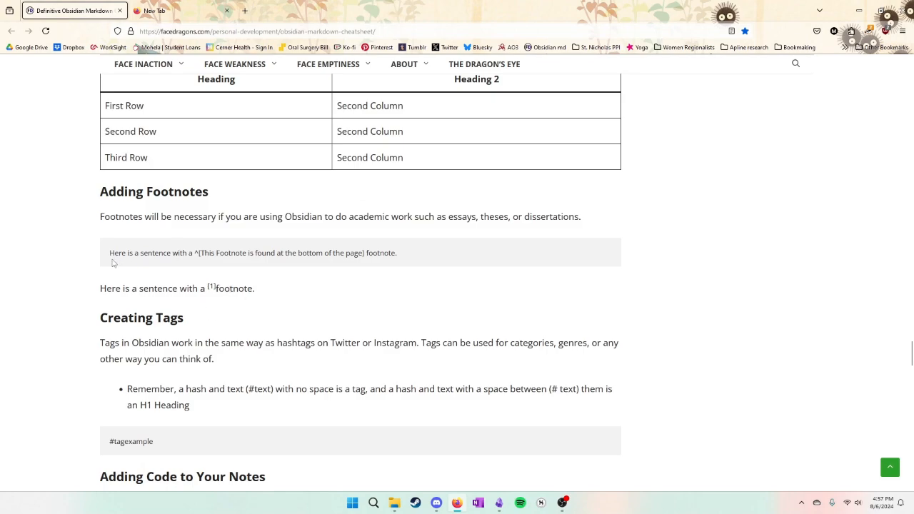
scroll(49, 312, "down", 4)
scroll(49, 311, "down", 9)
scroll(50, 310, "up", 12)
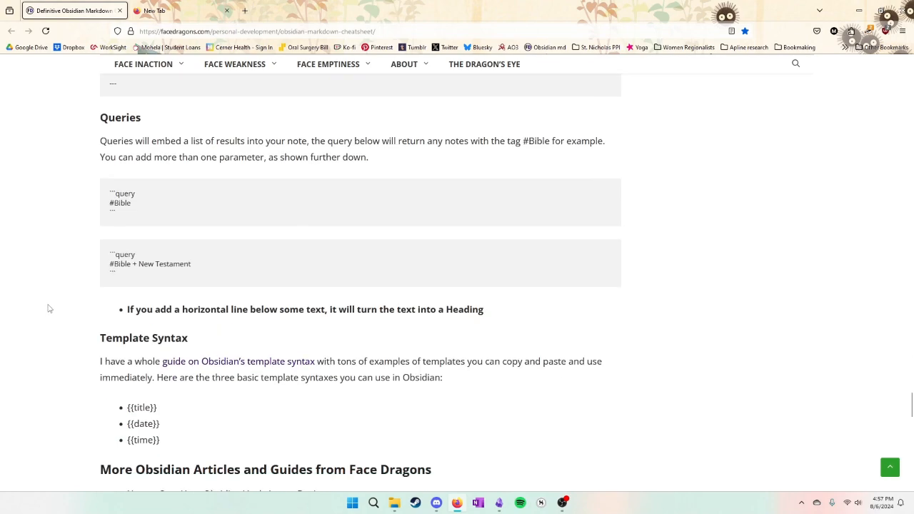
scroll(50, 311, "up", 15)
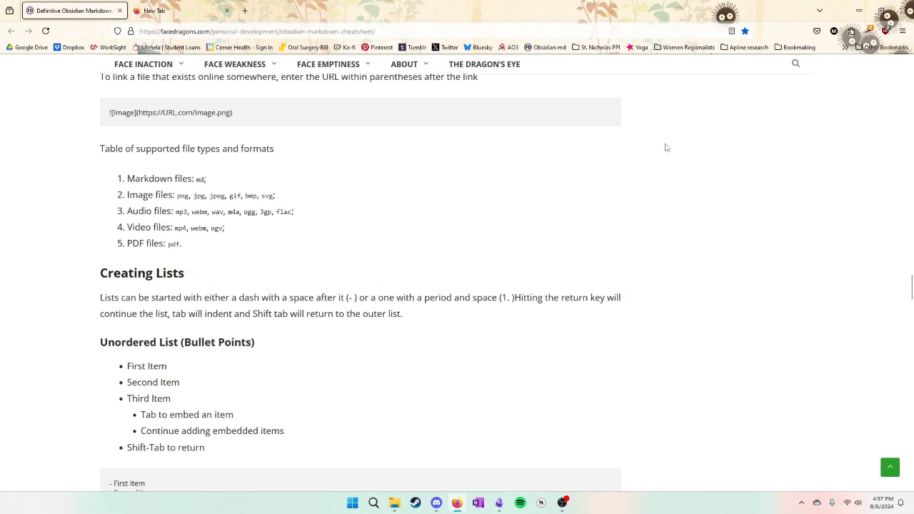
Switch back to Obsidian and view the vault list and vault management option for the Zettelkasten vault.
left_click(859, 14)
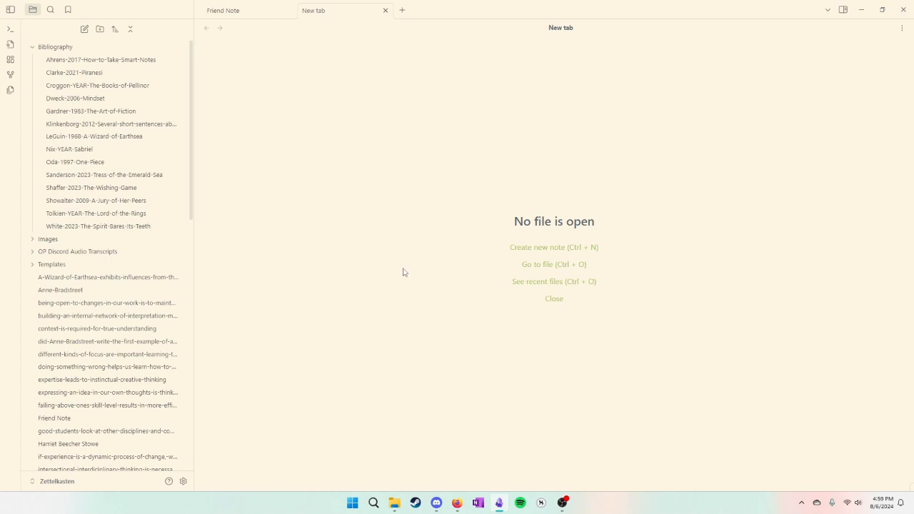
left_click(57, 481)
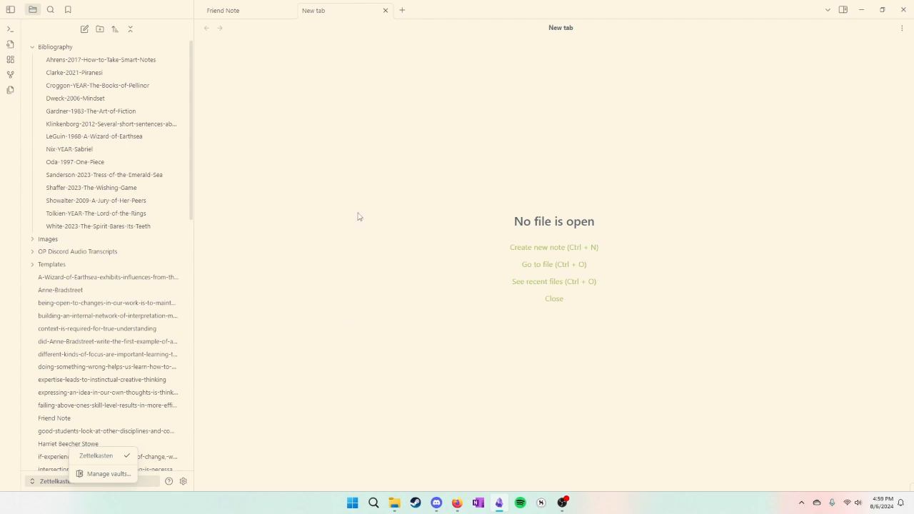
left_click(359, 270)
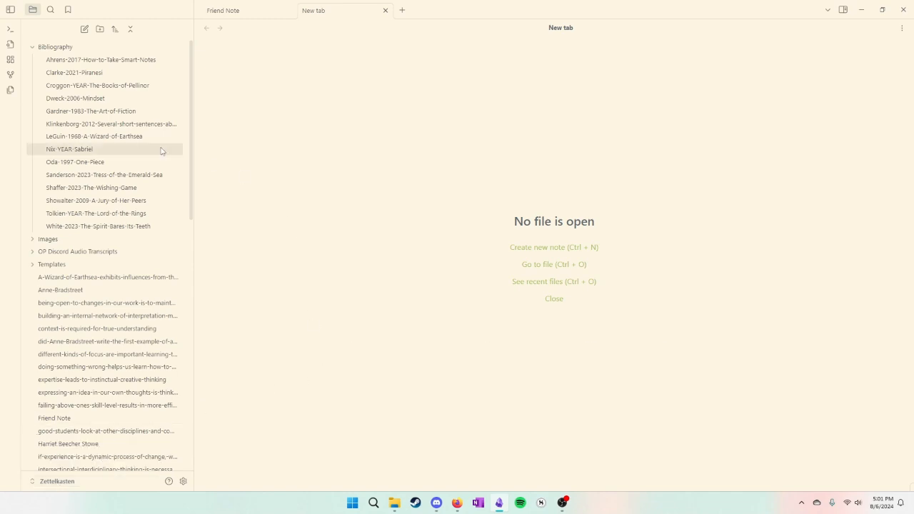
Collapse and re-expand the Bibliography folder, and open the Ahrens-2017-How-to-Take-Smart-Notes note.
left_click(35, 48)
left_click(34, 49)
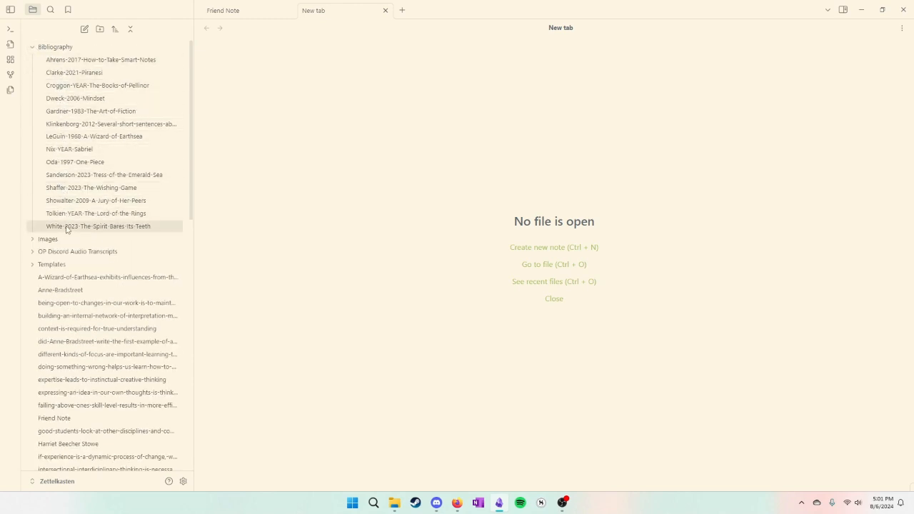
left_click(72, 60)
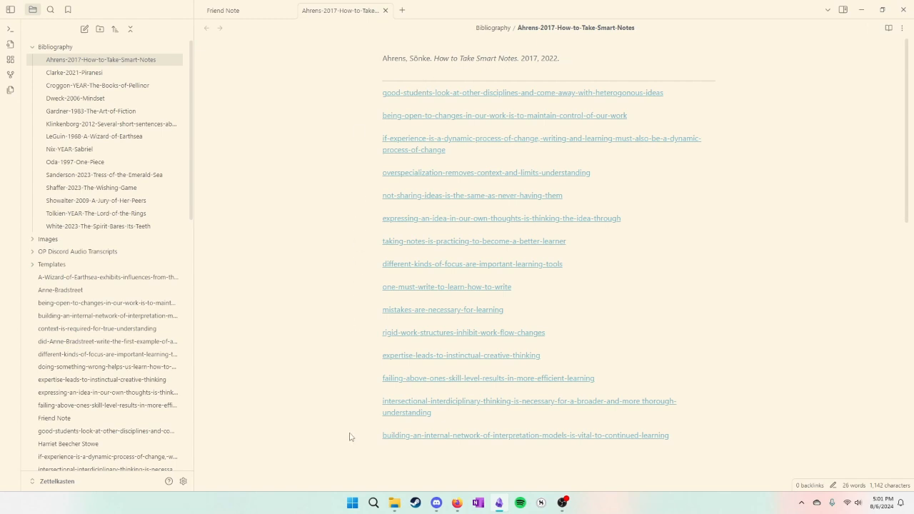
Open the Showalter-2009-A-Jury-of-Her-Peers note and look through its chapter notes.
left_click(95, 201)
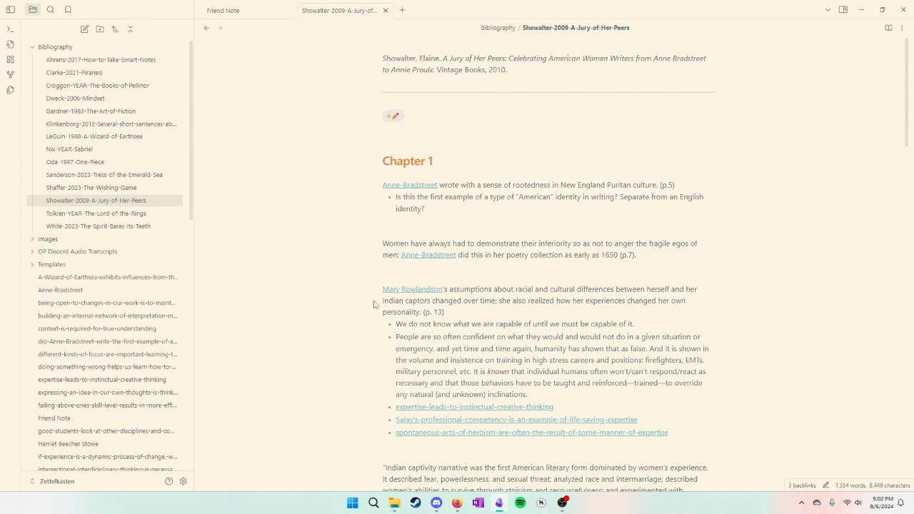
scroll(512, 288, "down", 10)
scroll(512, 289, "up", 12)
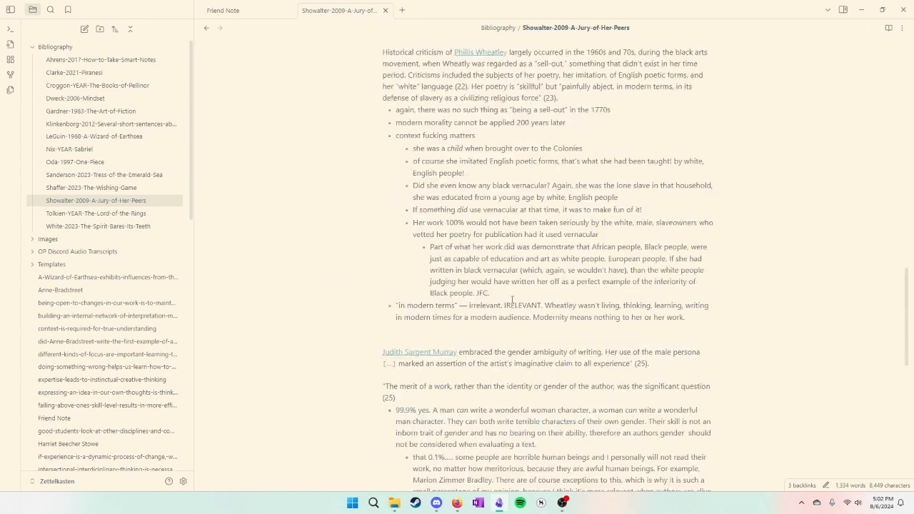
Reopen the Ahrens bibliography note, follow its first link about good students and other disciplines, and return to the Ahrens note.
left_click(88, 60)
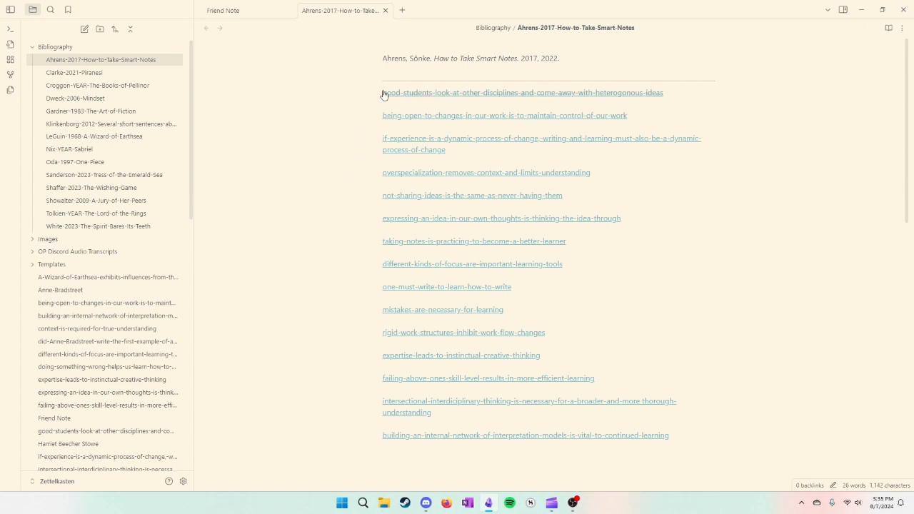
left_click(391, 94)
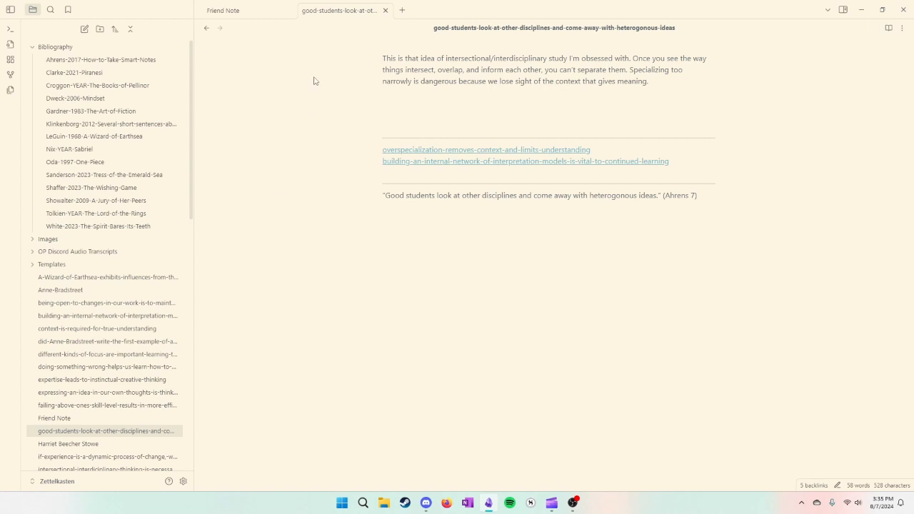
left_click(206, 30)
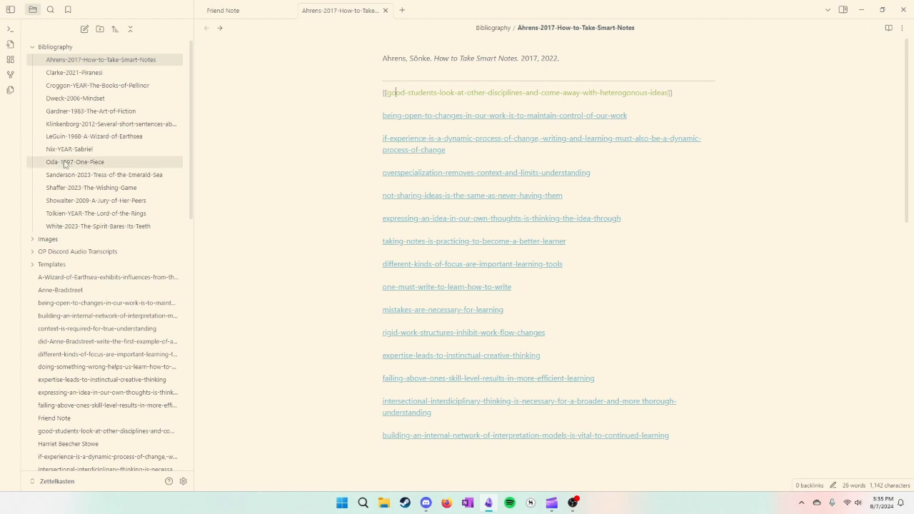
Open the Oda-1997-One-Piece note, compare it with the Ahrens note, and go back to the One Piece note.
left_click(114, 164)
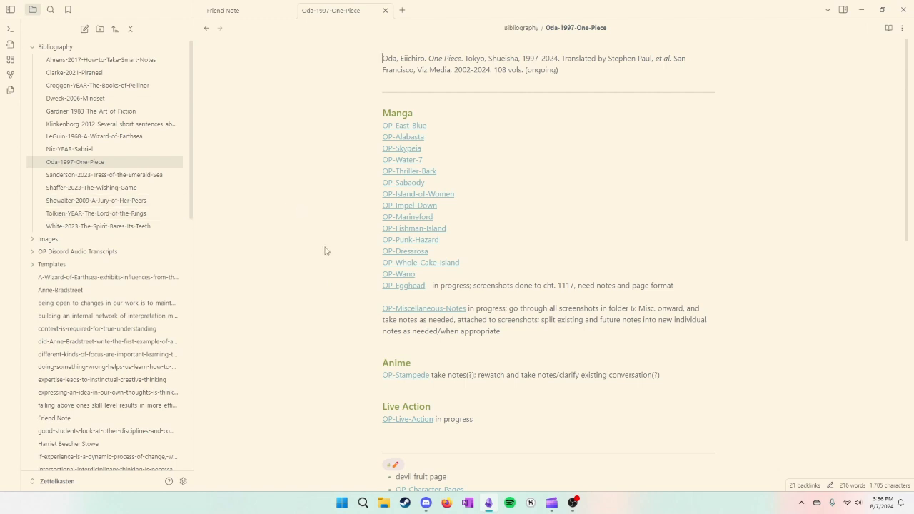
left_click(91, 60)
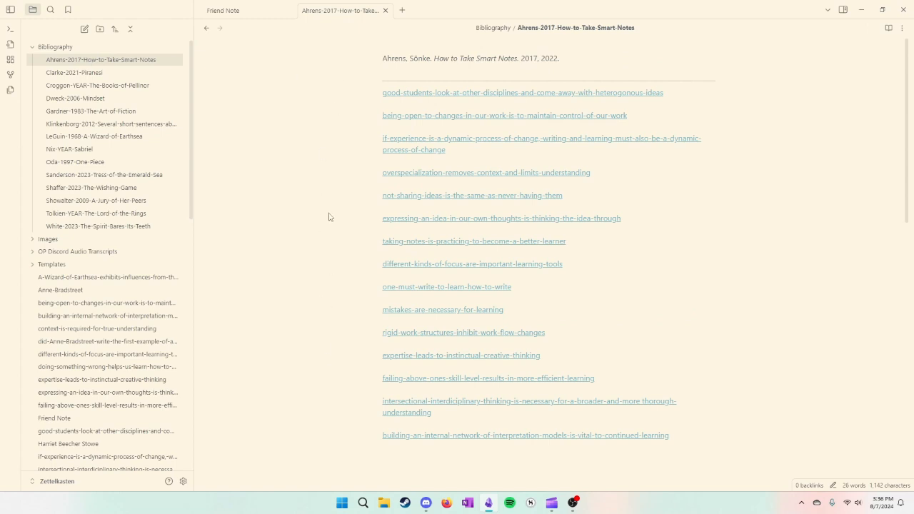
left_click(206, 28)
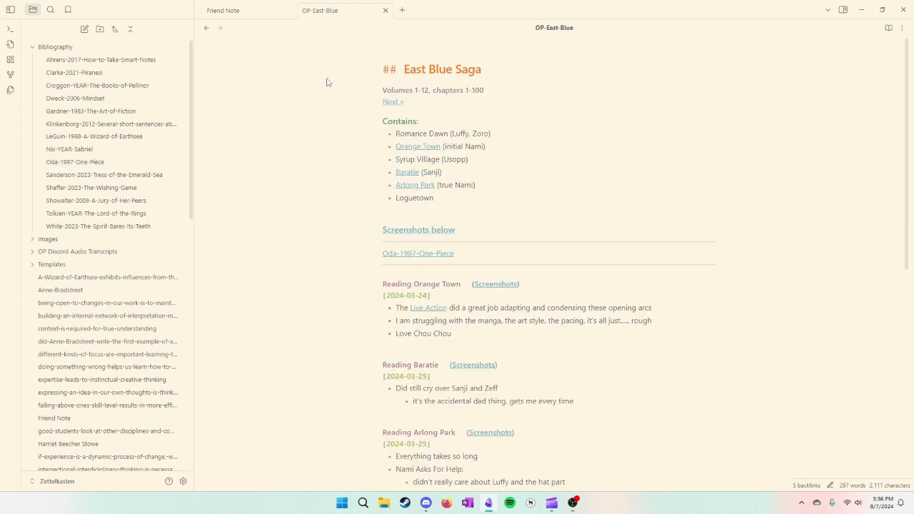
Open the OP-East-Blue note and look through its contents list and dated reading notes down to the Screenshots section.
left_click(543, 163)
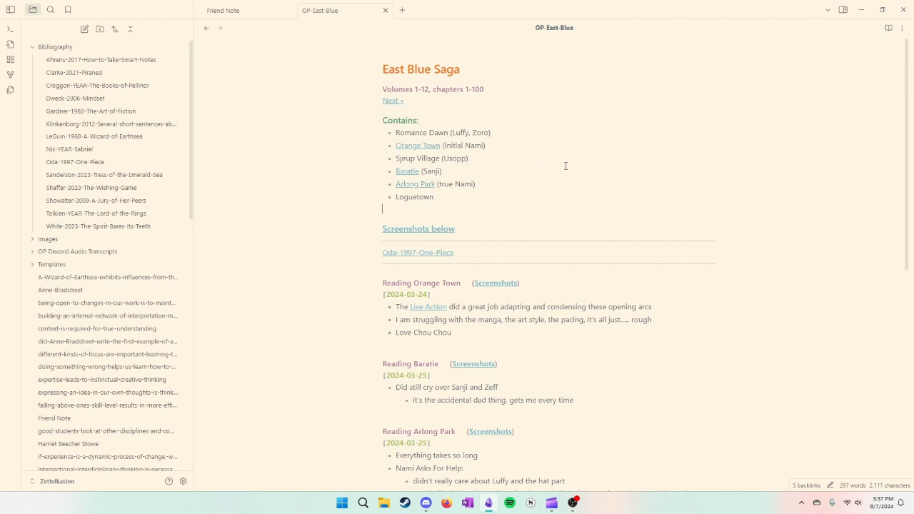
scroll(566, 165, "down", 1)
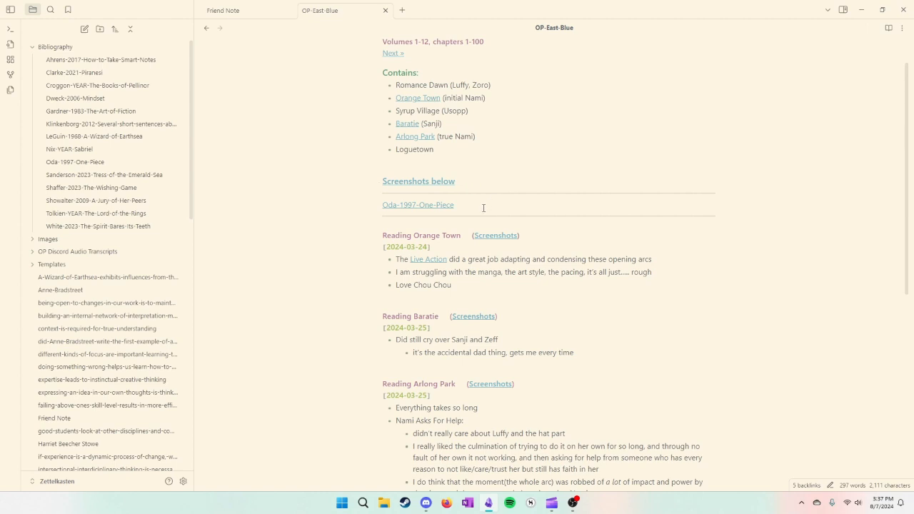
scroll(484, 207, "down", 3)
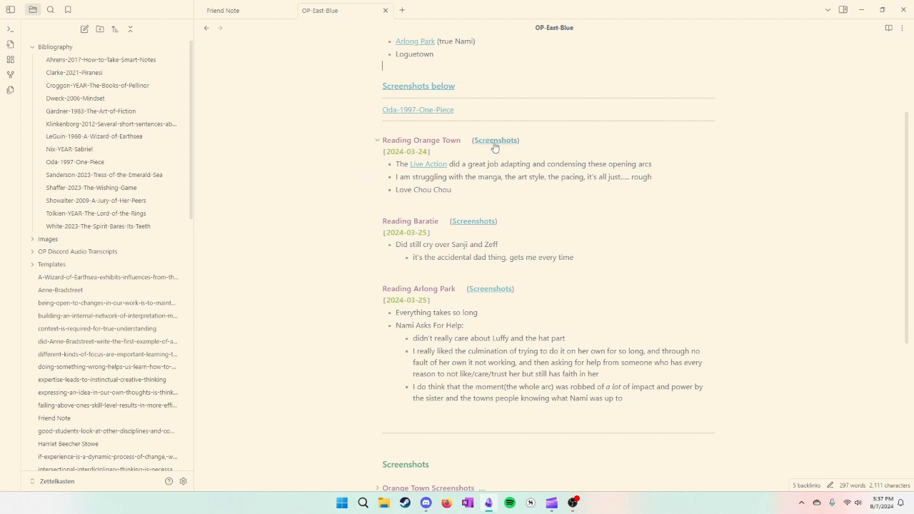
scroll(333, 261, "down", 3)
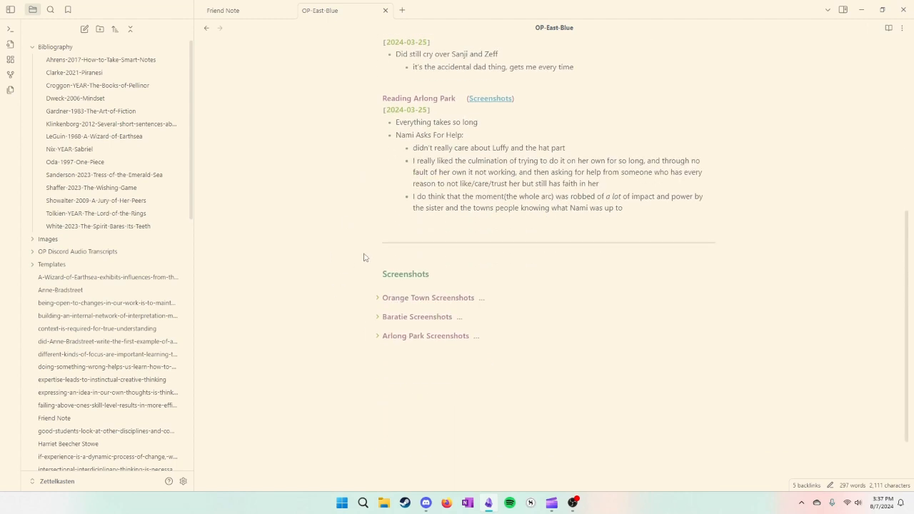
Expand and re-collapse the Orange Town Screenshots heading, and look back through the East Blue note up to its start.
left_click(378, 300)
scroll(352, 277, "down", 5)
scroll(351, 276, "up", 5)
left_click(378, 345)
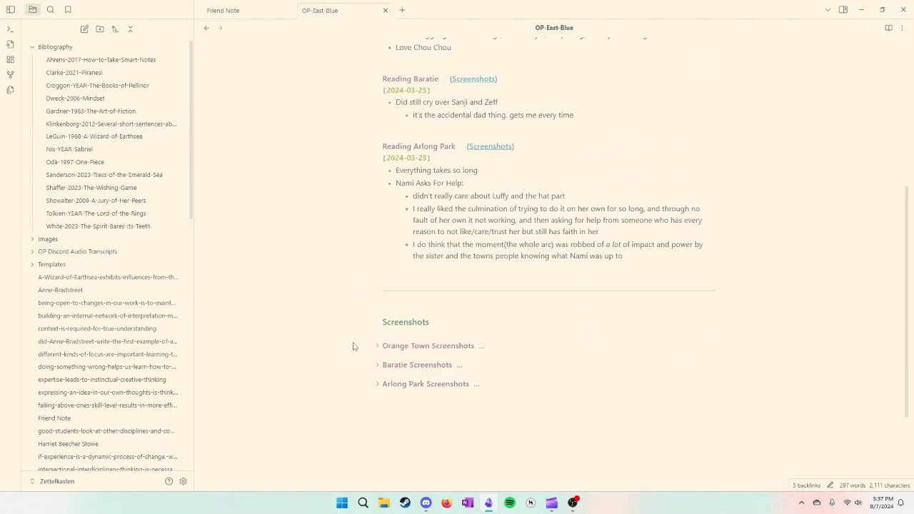
scroll(332, 271, "up", 5)
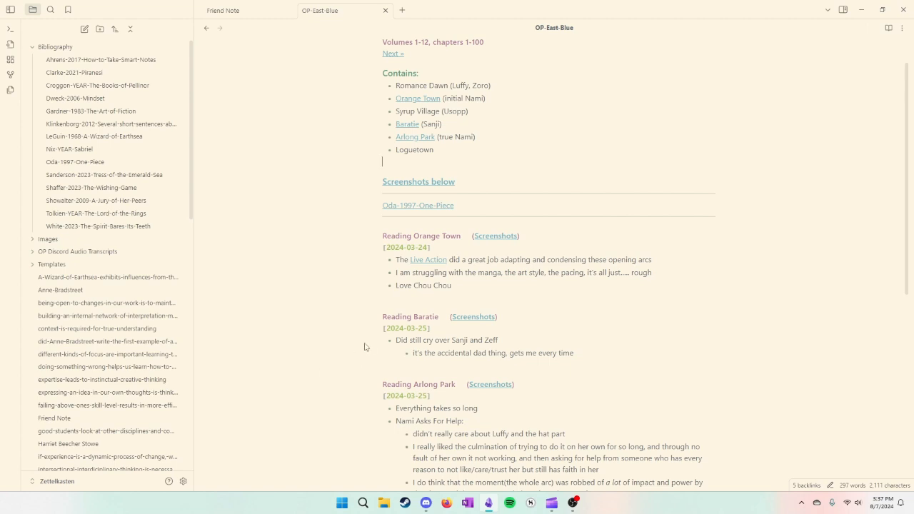
scroll(331, 318, "up", 1)
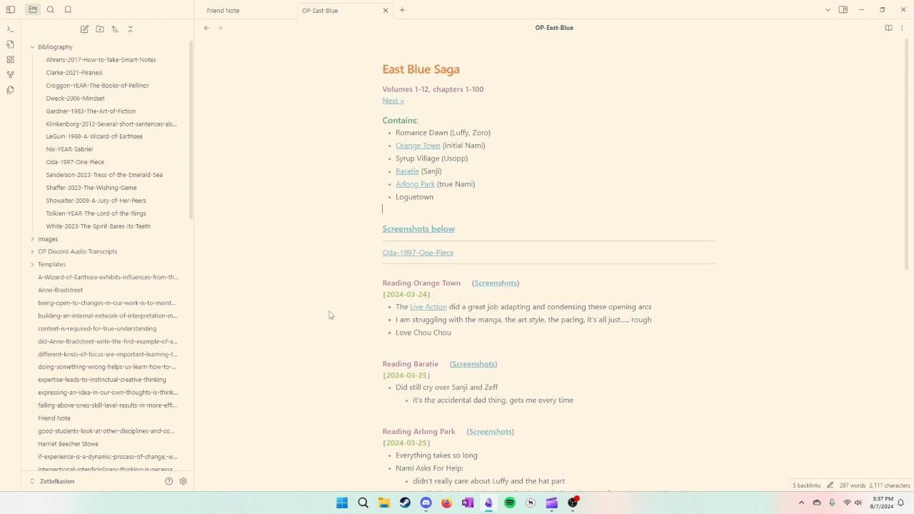
scroll(312, 262, "down", 6)
scroll(312, 261, "up", 5)
Follow the East Blue note's Next link to OP-Alabasta and look through its reading notes.
left_click(393, 100)
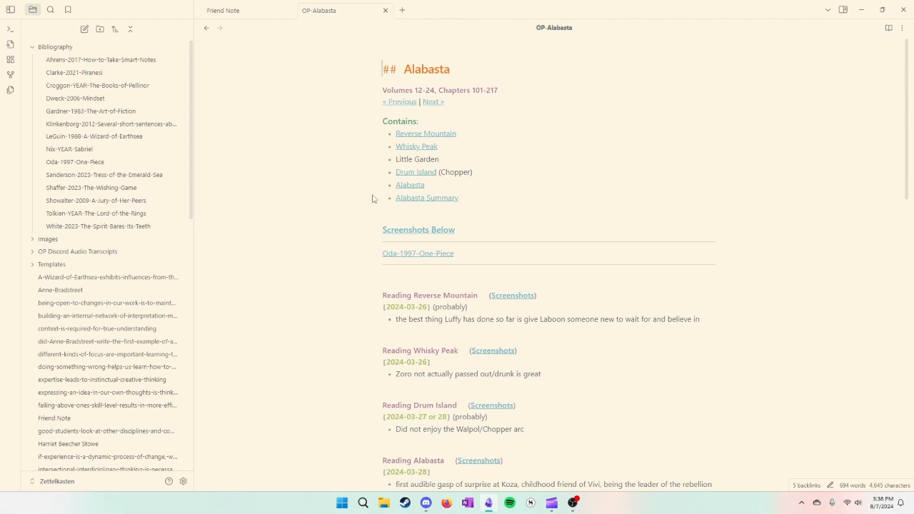
scroll(352, 219, "down", 3)
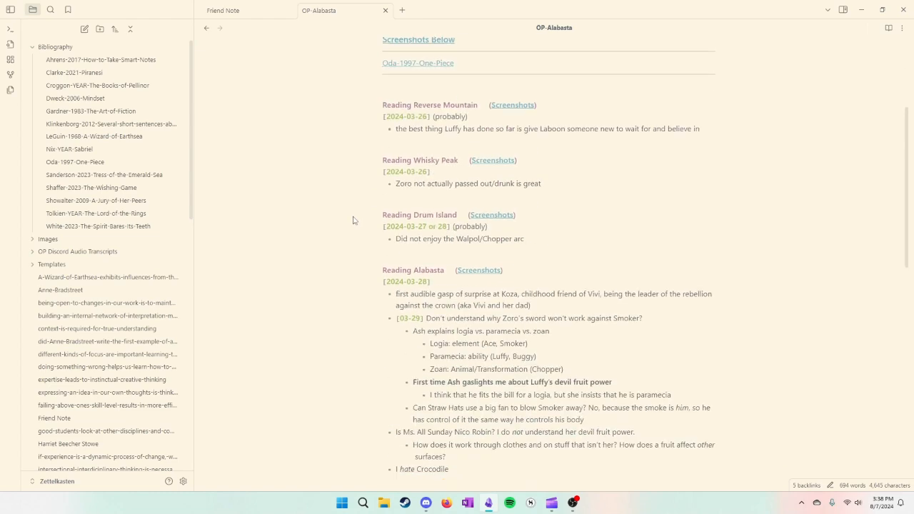
scroll(353, 219, "up", 1)
scroll(353, 220, "down", 5)
scroll(353, 220, "up", 6)
scroll(353, 220, "up", 2)
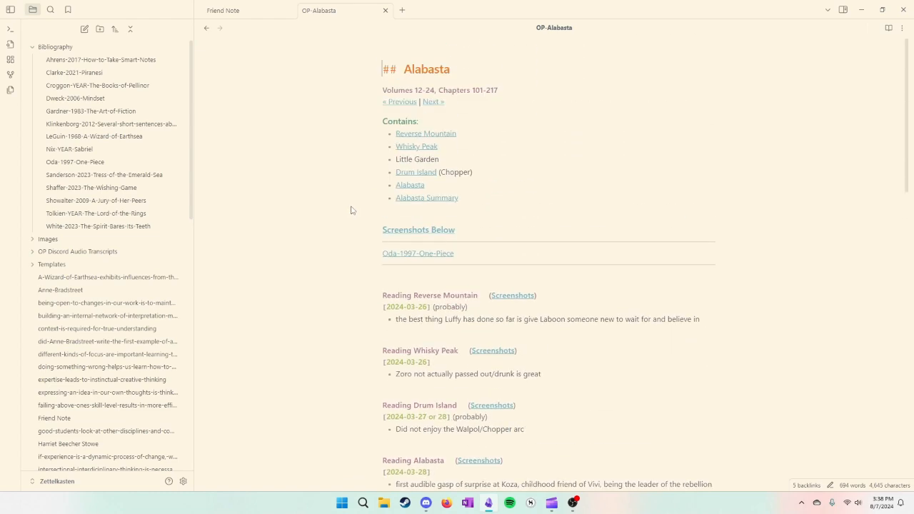
Return to the Oda-1997-One-Piece index through its link, open OP-Thriller-Bark, and look through the entire note.
left_click(393, 254)
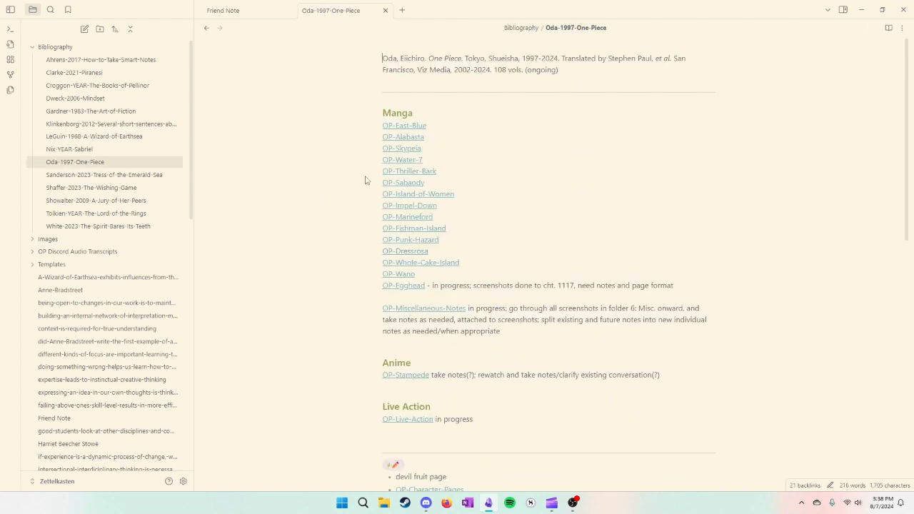
left_click(408, 171)
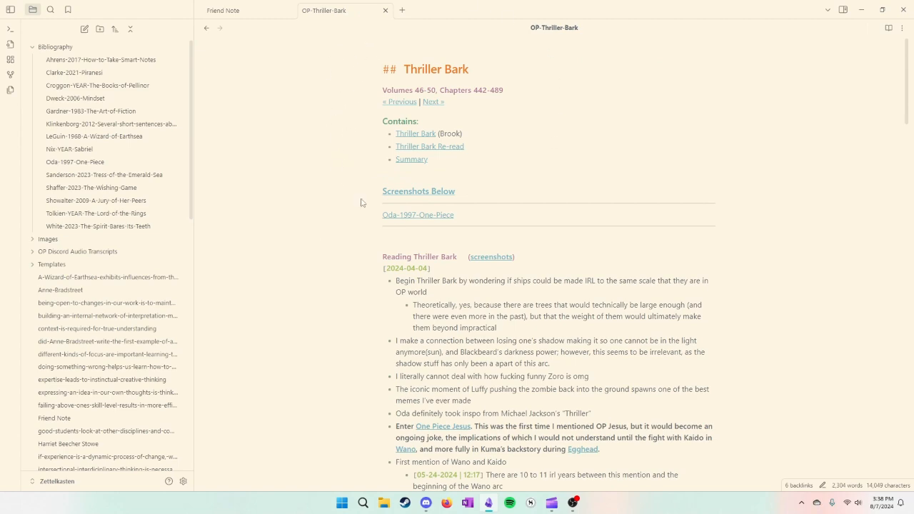
scroll(341, 221, "down", 5)
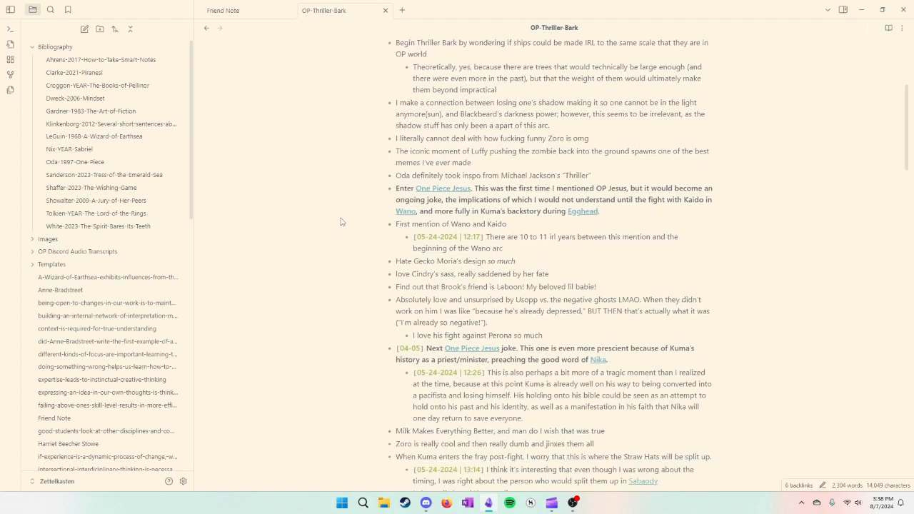
scroll(340, 221, "down", 10)
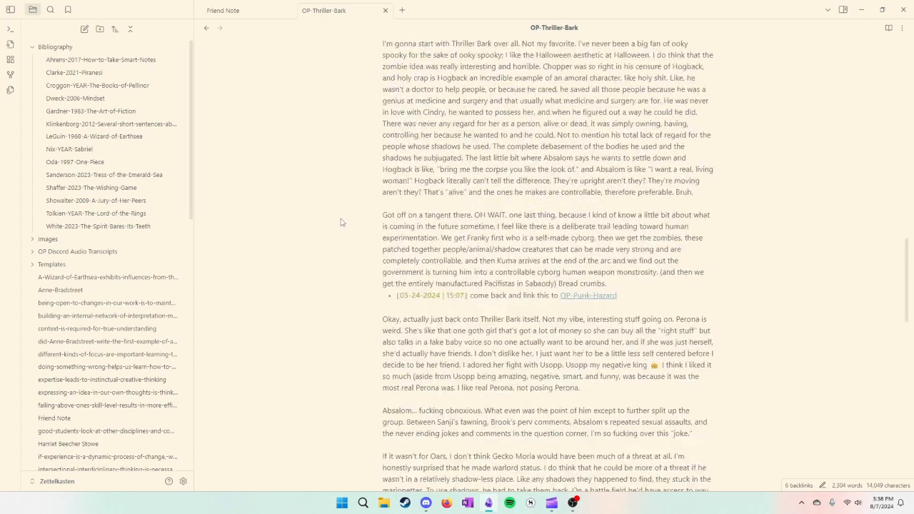
scroll(341, 223, "down", 10)
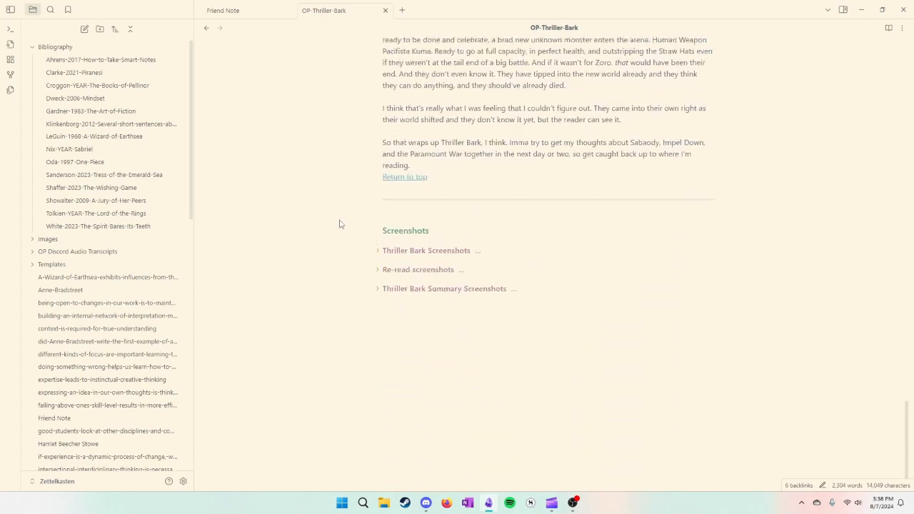
scroll(340, 223, "up", 20)
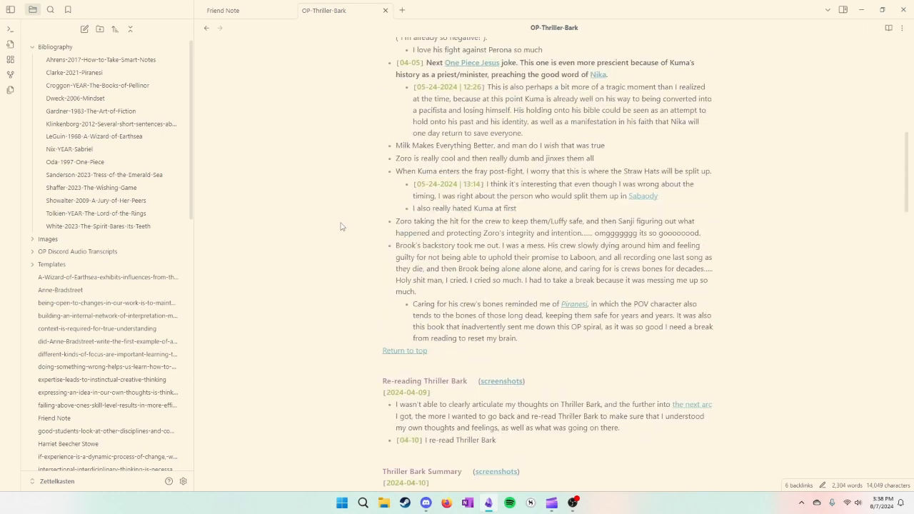
scroll(341, 227, "up", 3)
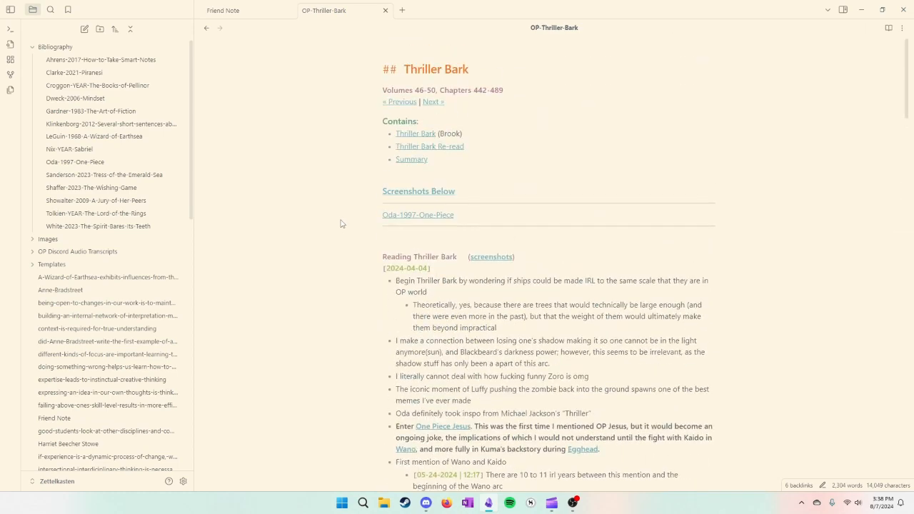
Fold and unfold the Reading Thriller Bark and Re-reading Thriller Bark headings.
left_click(378, 259)
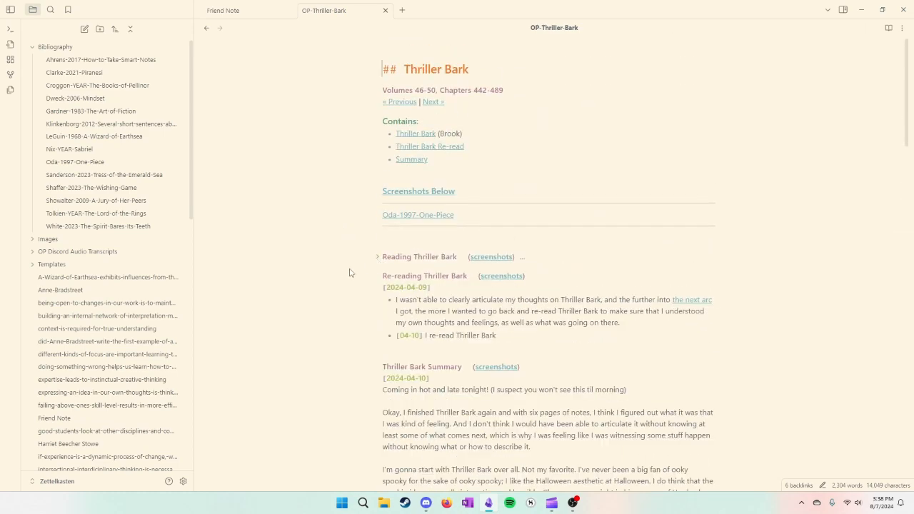
left_click(378, 279)
left_click(378, 277)
left_click(377, 259)
Follow the Return to top link after the Reading Thriller Bark section, and jump to the Screenshots section through the Screenshots Below link.
scroll(352, 260, "down", 5)
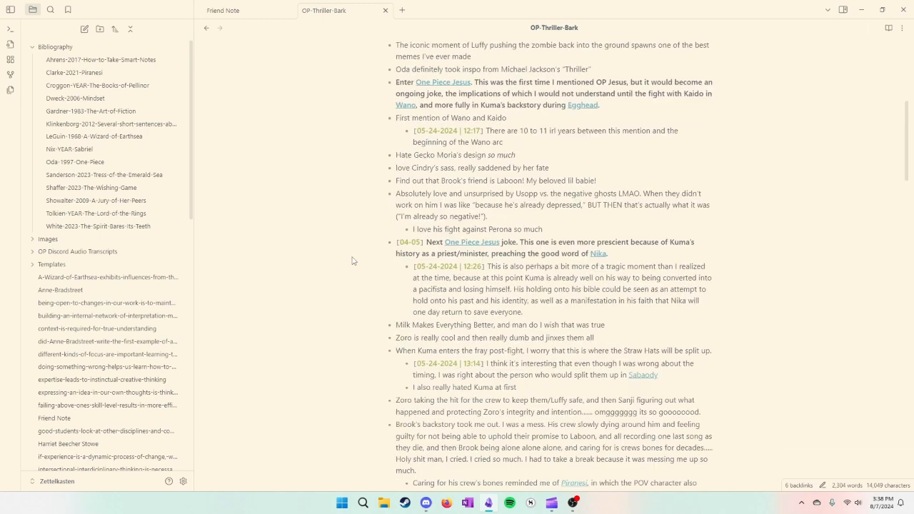
scroll(352, 261, "down", 3)
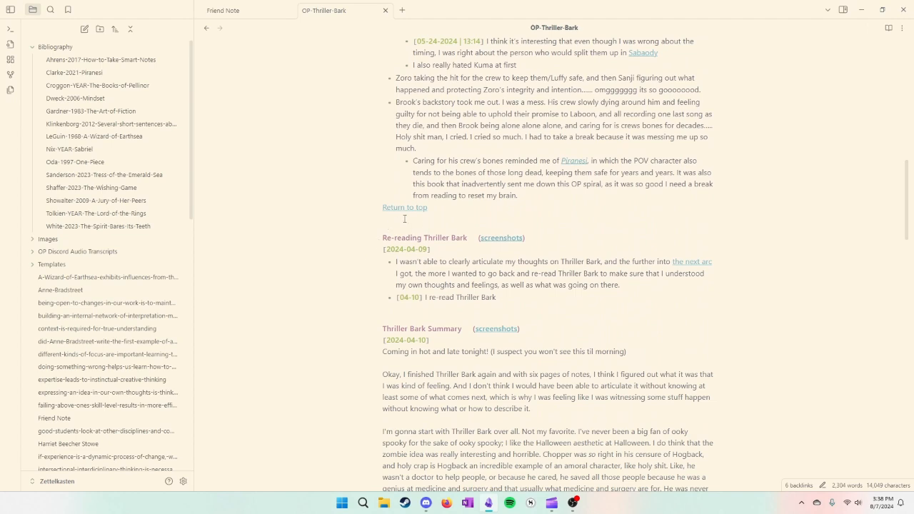
left_click(399, 208)
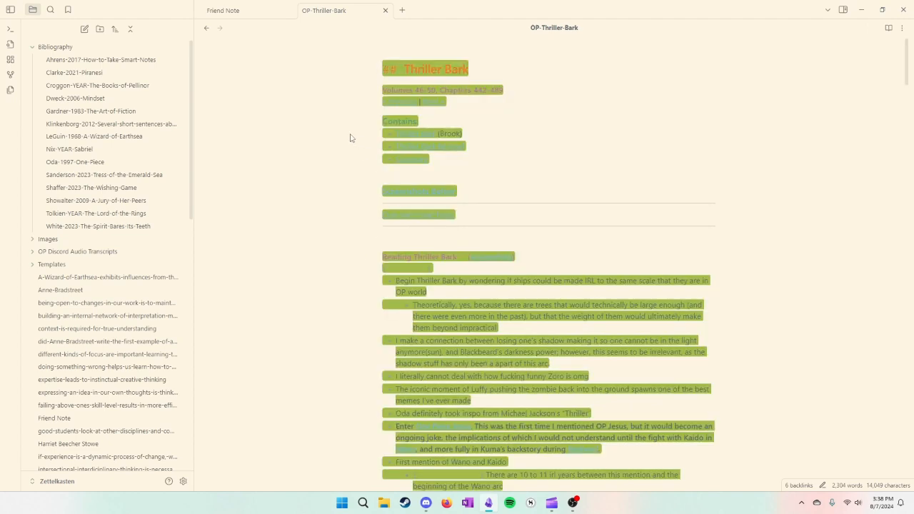
scroll(335, 182, "down", 1)
left_click(394, 145)
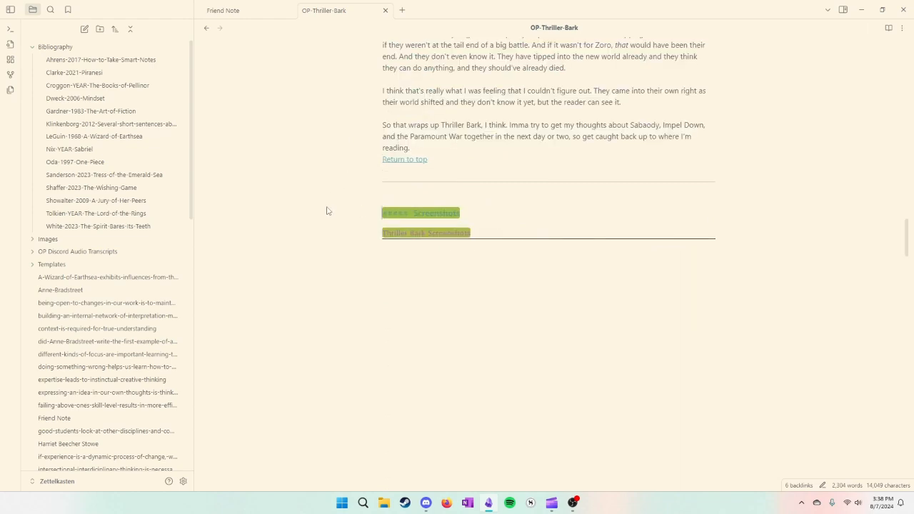
Fold the Thriller Bark Screenshots, Re-read screenshots and Thriller Bark Summary Screenshots headings in OP-Thriller-Bark.
scroll(334, 296, "down", 5)
scroll(336, 293, "up", 10)
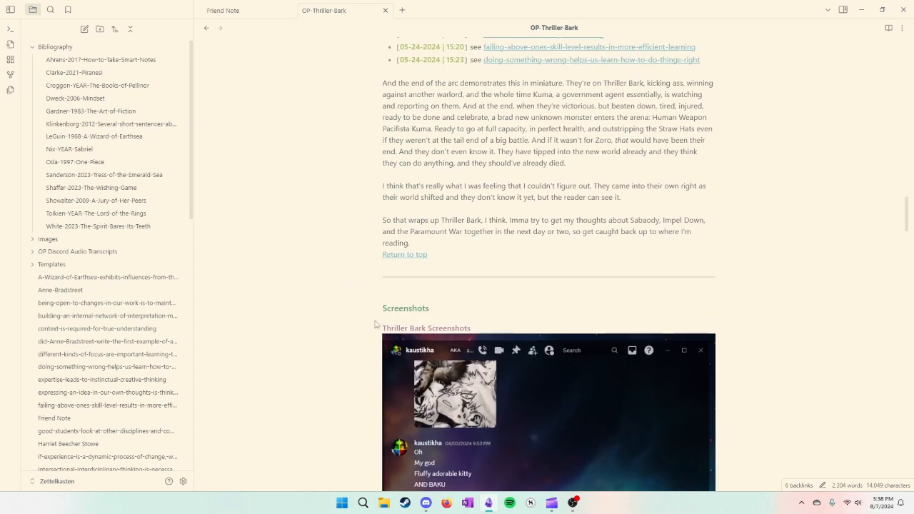
left_click(376, 328)
left_click(377, 347)
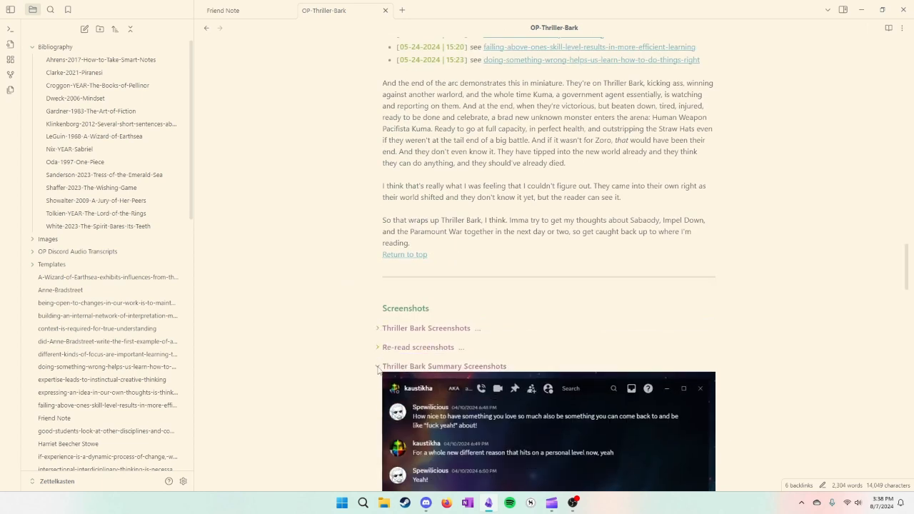
left_click(377, 366)
Go back to the beginning of OP-Thriller-Bark, follow its Oda-1997-One-Piece link, and look over the index note.
scroll(735, 337, "up", 7)
scroll(747, 332, "down", 5)
scroll(780, 183, "up", 10)
scroll(785, 191, "up", 6)
scroll(770, 197, "up", 5)
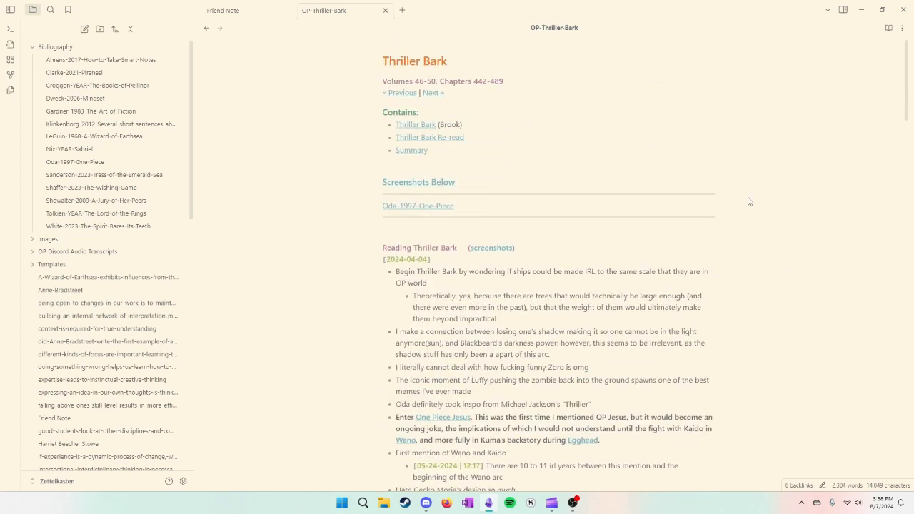
scroll(746, 202, "up", 1)
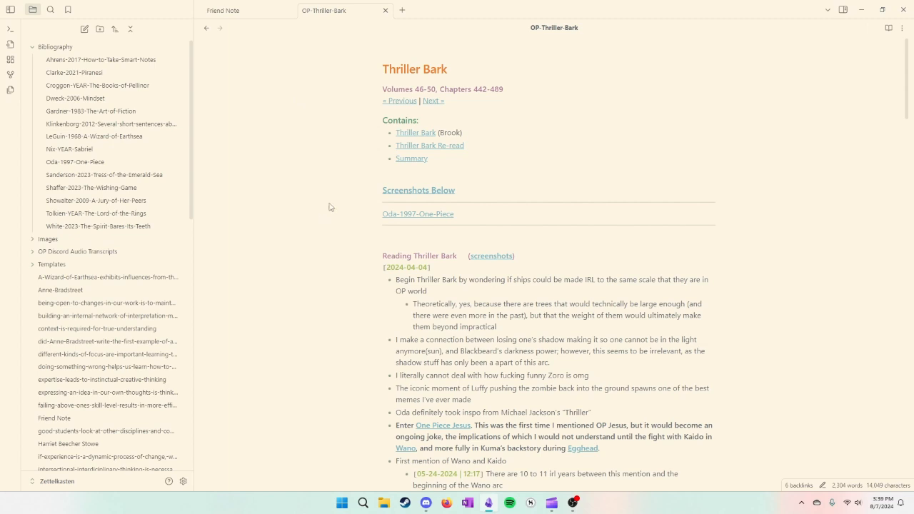
left_click(400, 214)
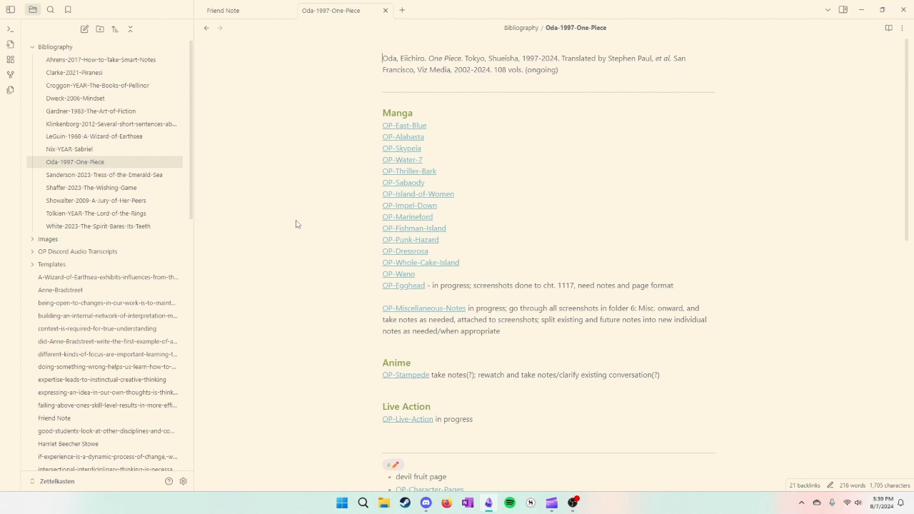
scroll(300, 223, "down", 1)
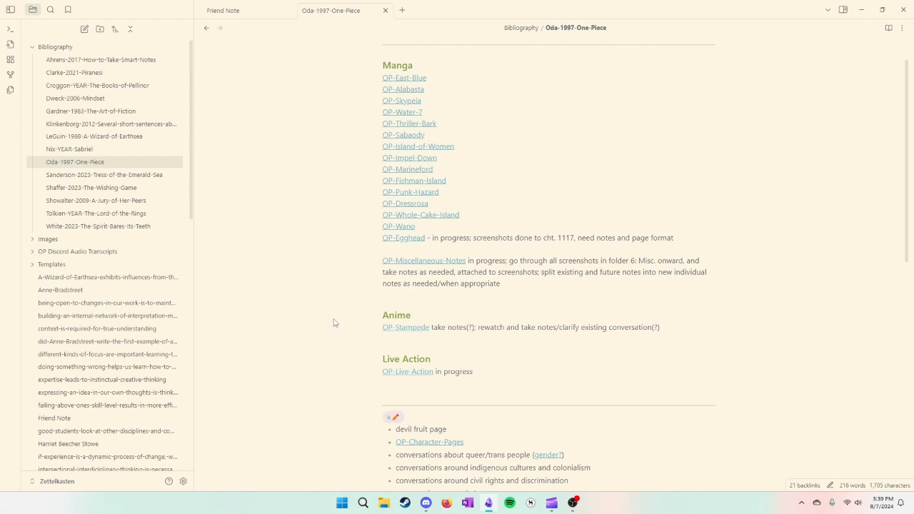
scroll(325, 328, "up", 1)
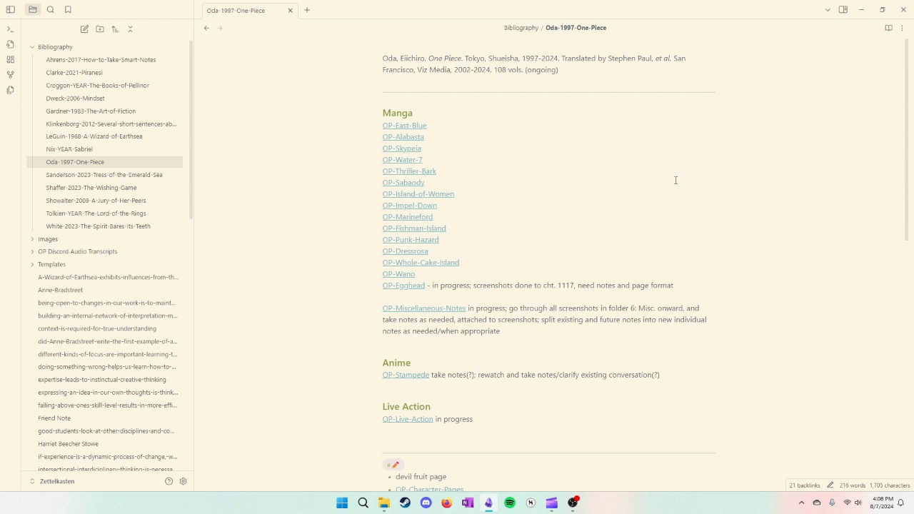
Show the second sidebar and view the backlinks, outgoing links and outline of Oda-1997-One-Piece.
left_click(843, 9)
left_click_drag(748, 204, 735, 203)
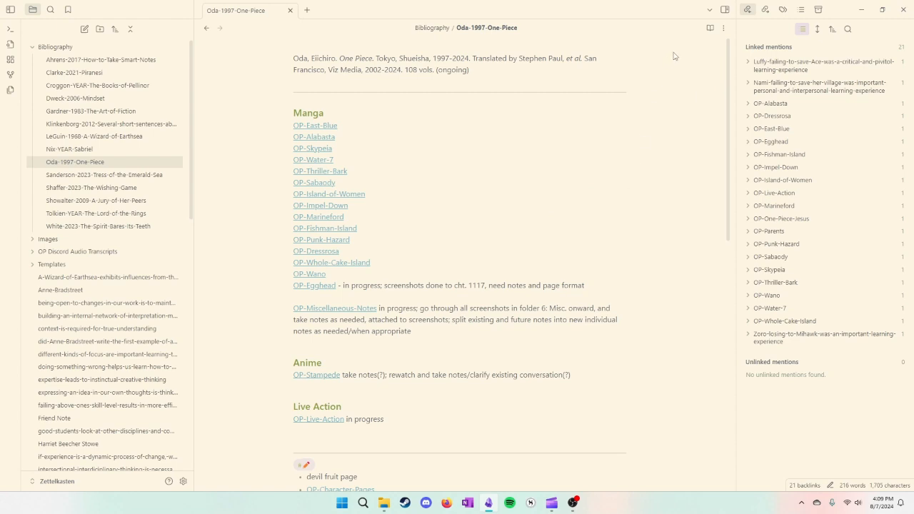
left_click(725, 9)
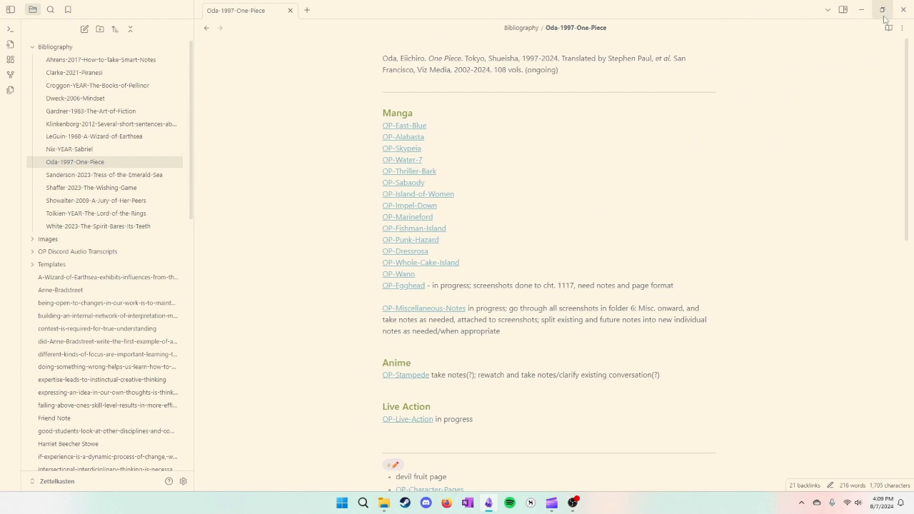
left_click(842, 9)
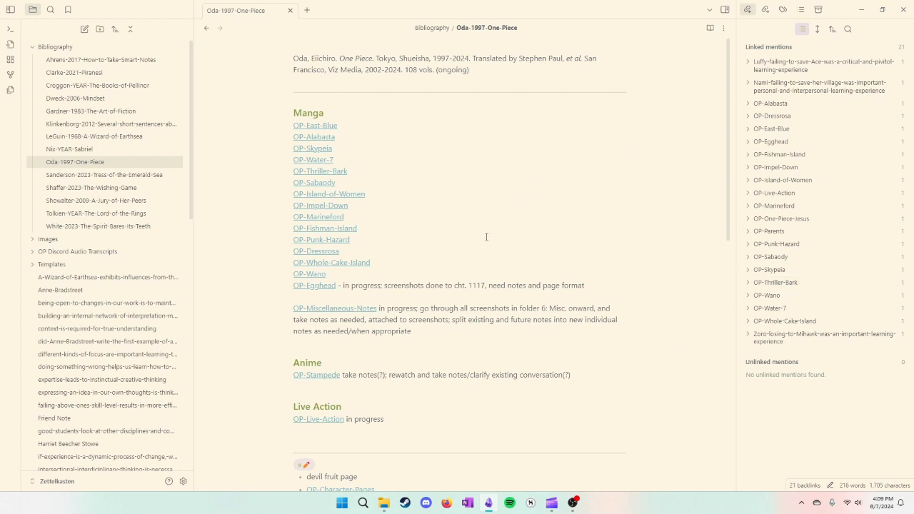
left_click(764, 10)
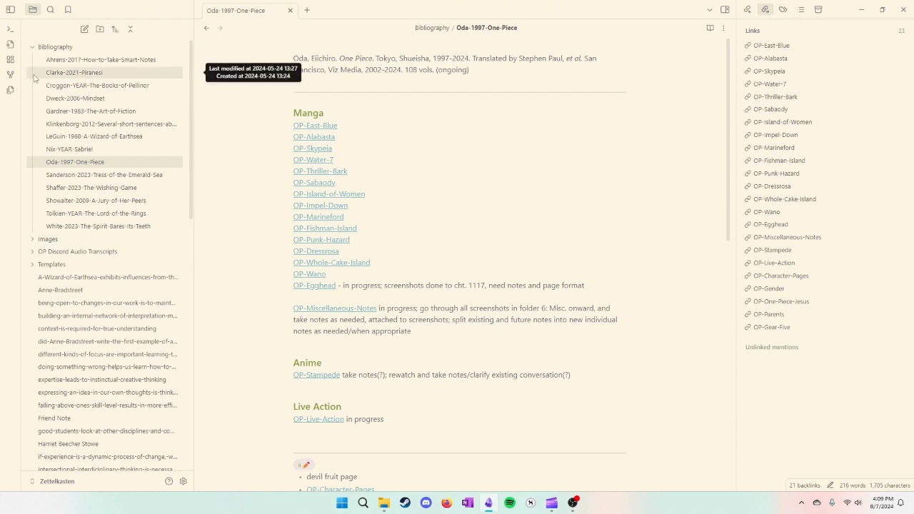
left_click(801, 10)
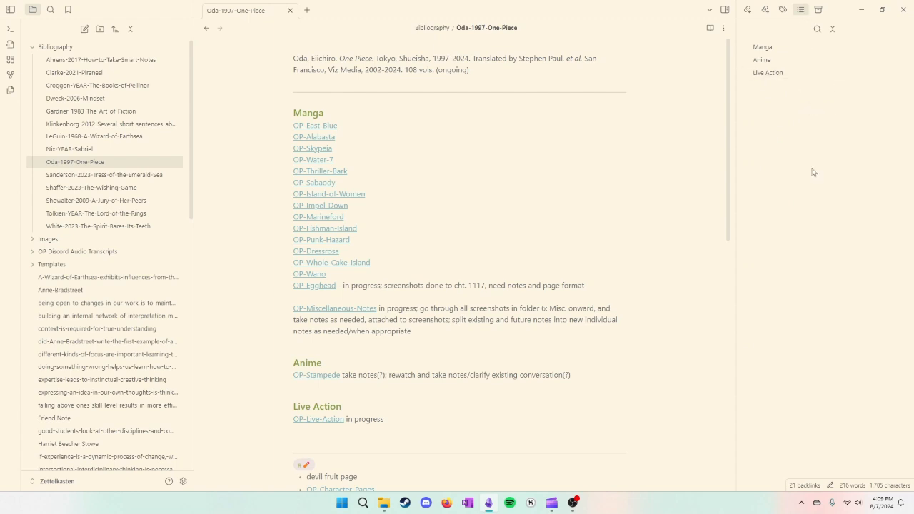
Open OP-East-Blue from the index, view its outline, backlinks and outgoing links, and hide the links sidebar.
left_click(326, 126)
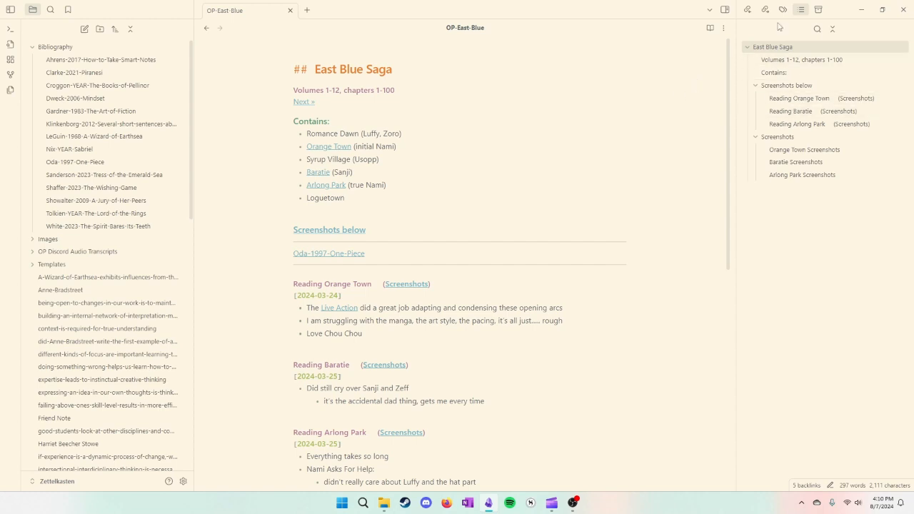
left_click(746, 9)
left_click(763, 10)
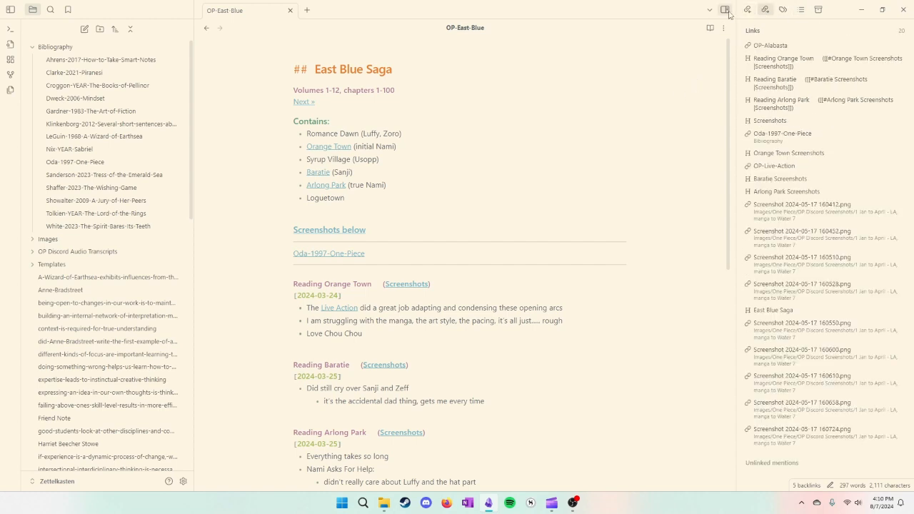
left_click(724, 9)
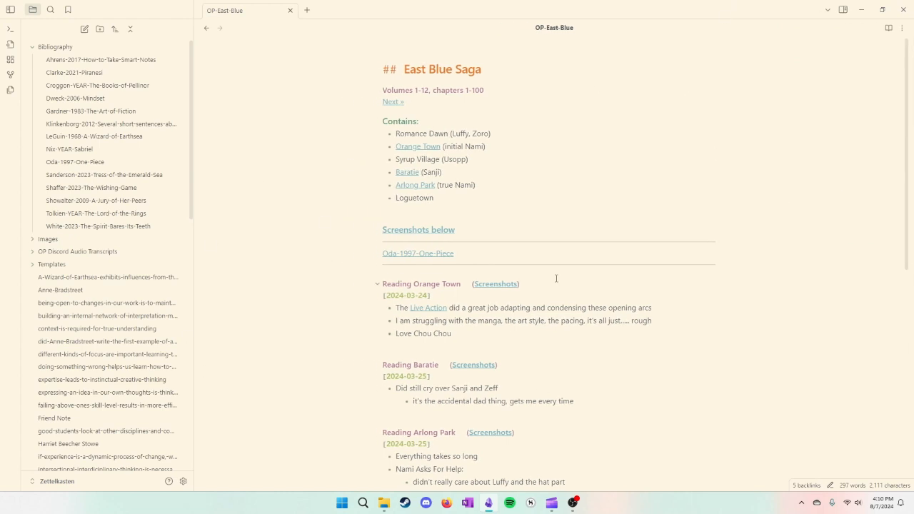
Split OP-East-Blue into three side-by-side panes and hide the file list sidebar.
left_click(902, 28)
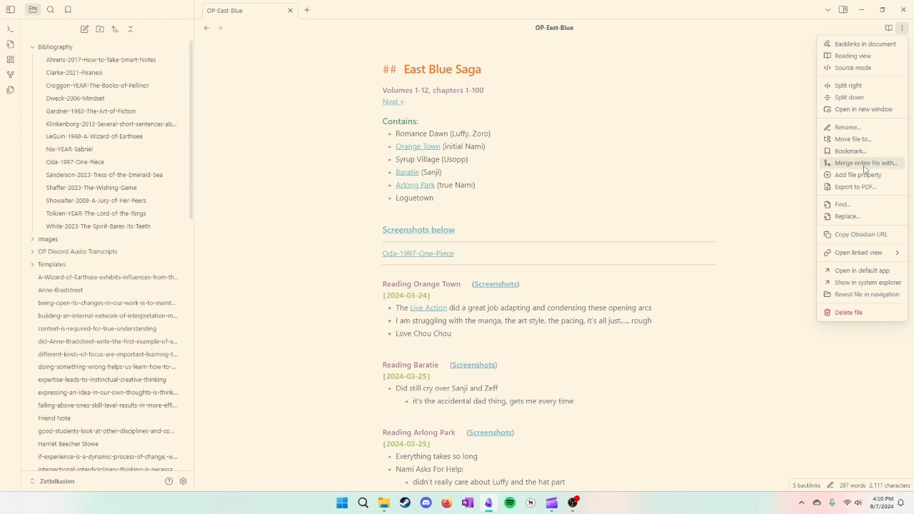
left_click(849, 87)
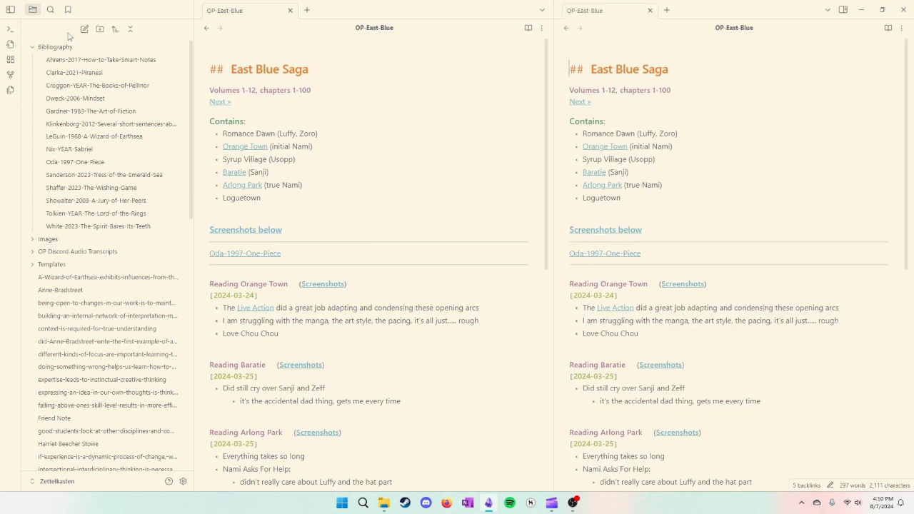
left_click(10, 9)
left_click(455, 27)
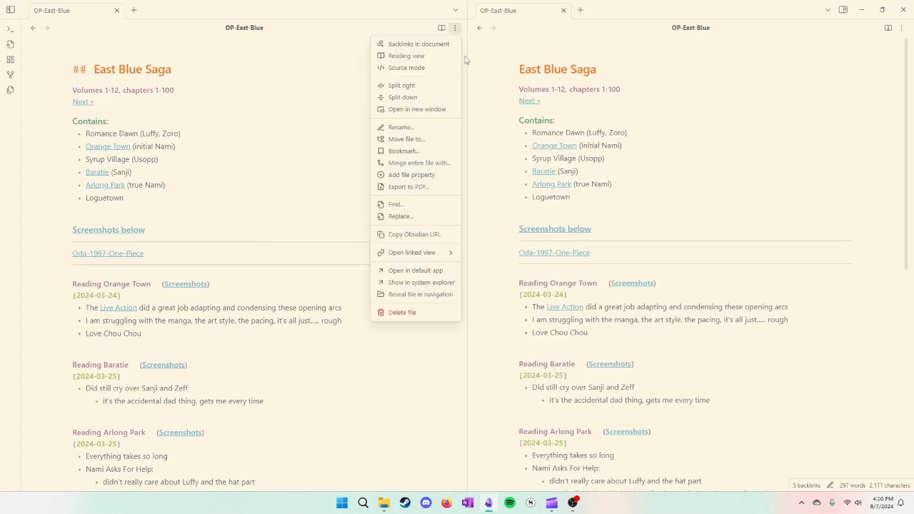
left_click(430, 85)
Split the middle column into three stacked panes and divide its center pane into two side by side.
left_click(603, 27)
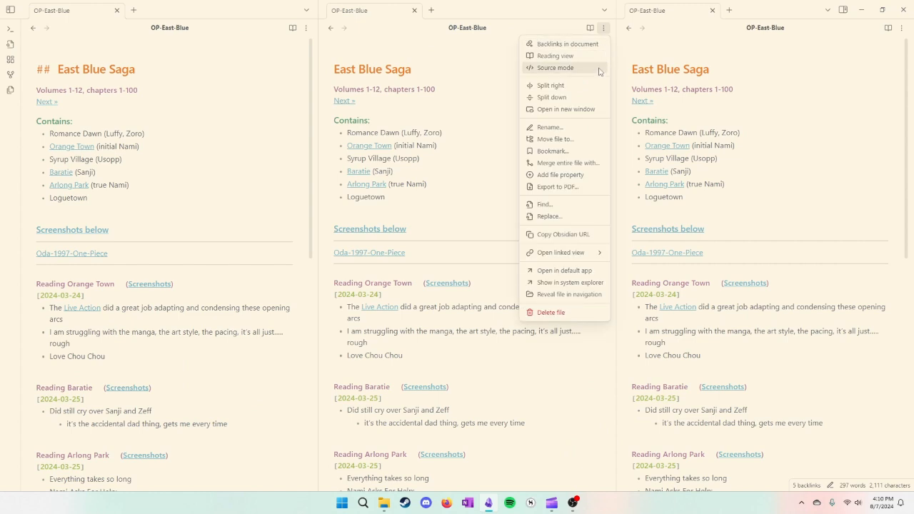
left_click(589, 97)
left_click(603, 273)
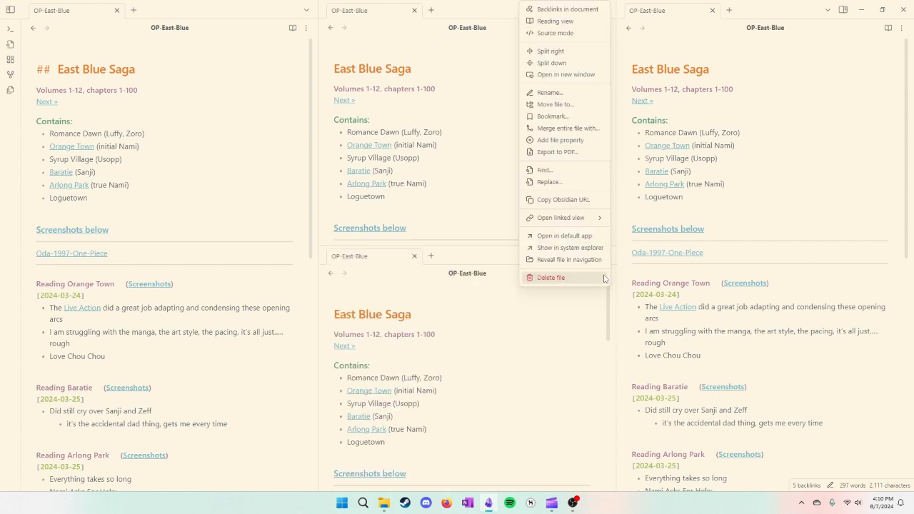
left_click(592, 67)
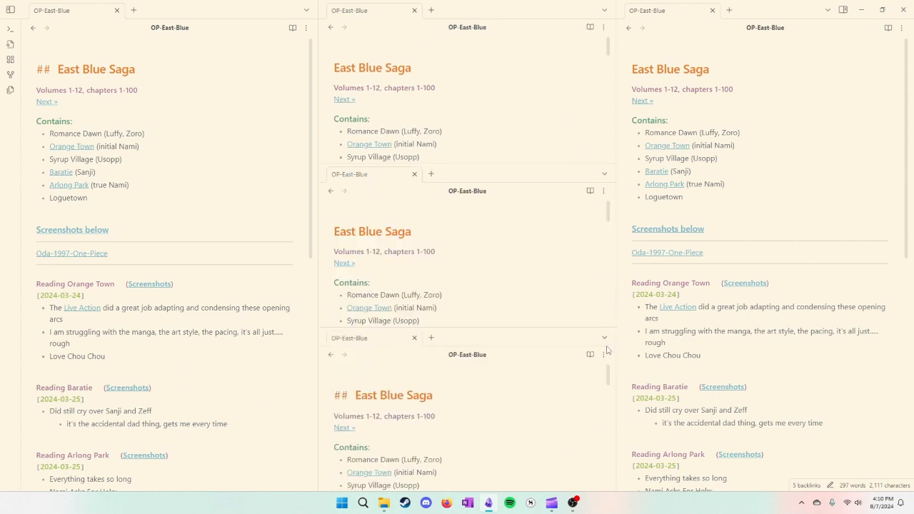
left_click(604, 190)
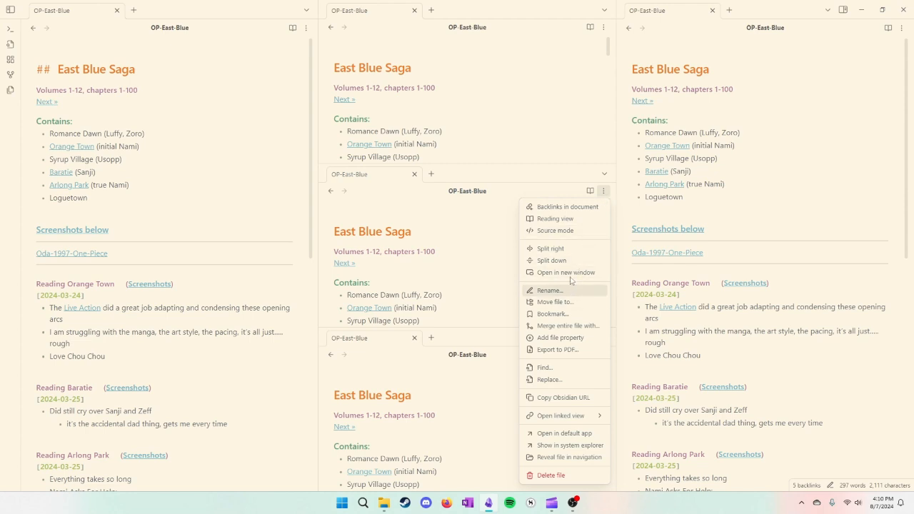
left_click(570, 248)
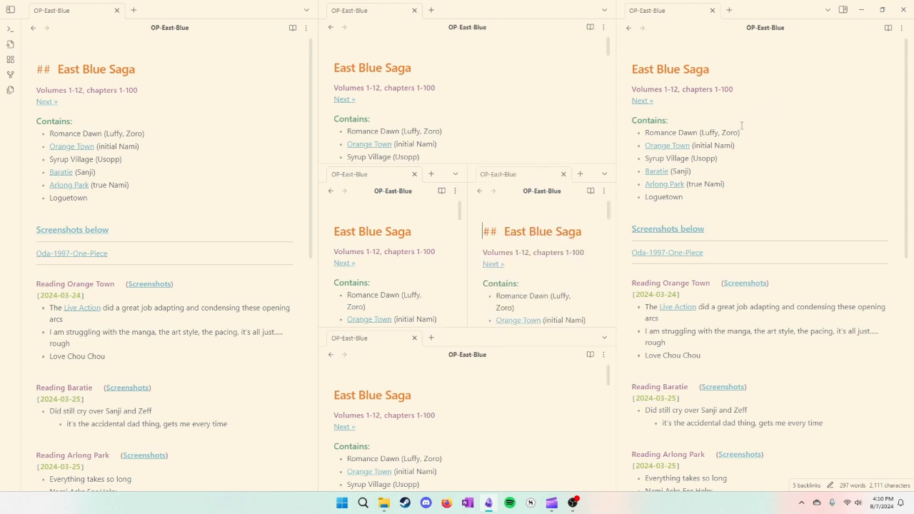
Split the last column into two stacked panes and divide its upper pane into two side by side.
left_click(901, 27)
left_click(846, 96)
left_click(901, 27)
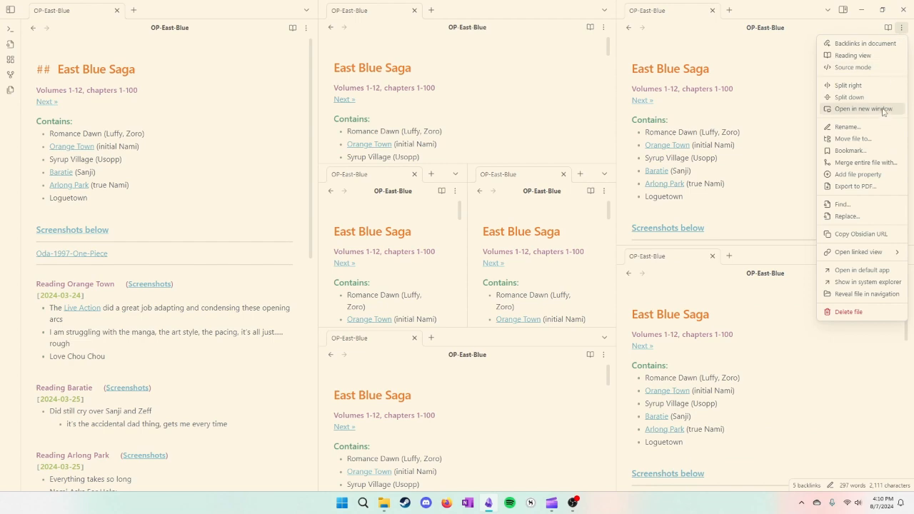
left_click(856, 86)
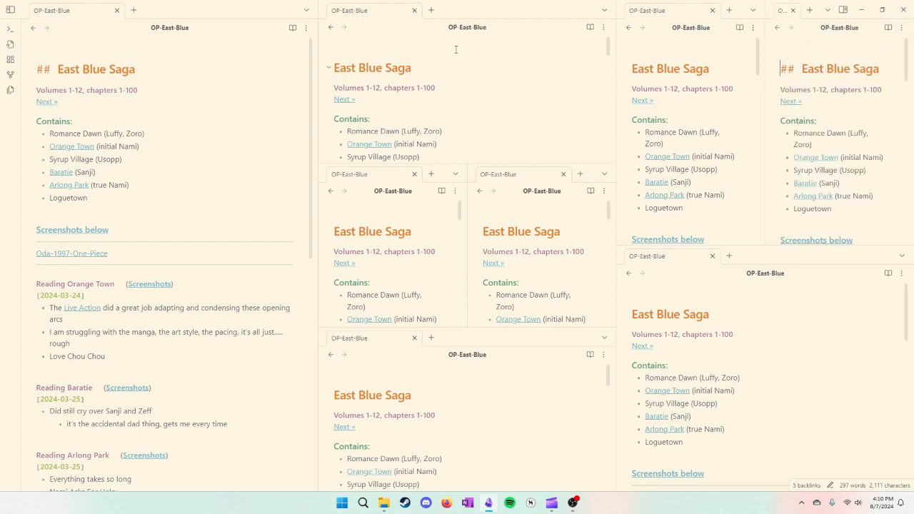
Close all the extra OP-East-Blue panes so that a single pane remains.
left_click(414, 11)
left_click(415, 11)
left_click(415, 12)
left_click(415, 12)
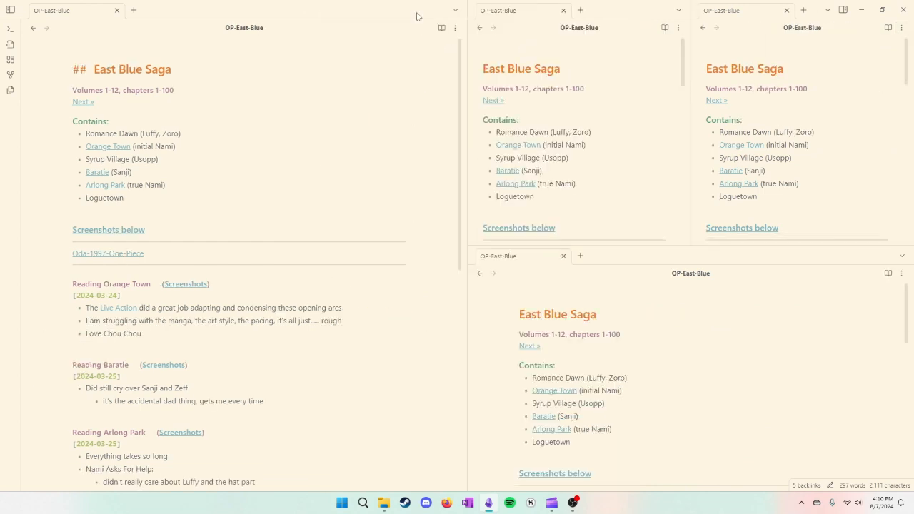
left_click(563, 10)
left_click(563, 10)
left_click(563, 10)
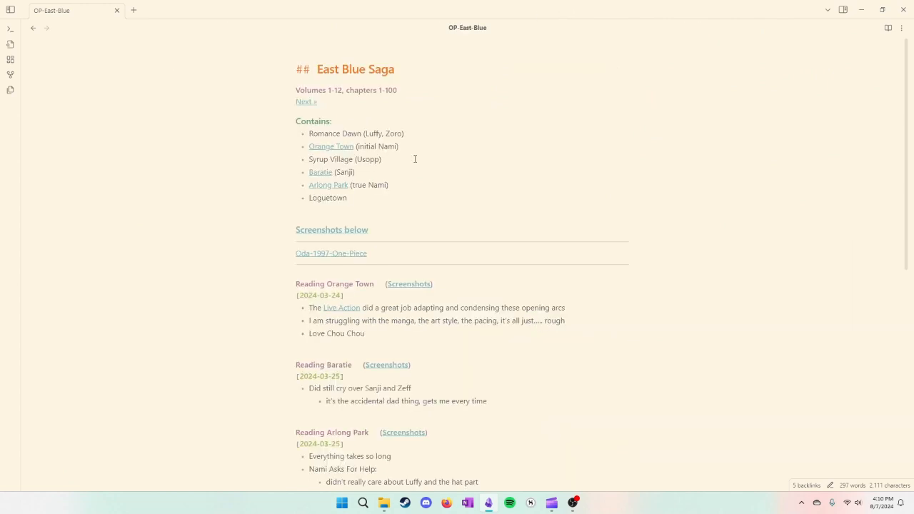
Split OP-East-Blue into two side-by-side panes, show the file list sidebar again, and close the second pane.
left_click(900, 27)
left_click(869, 93)
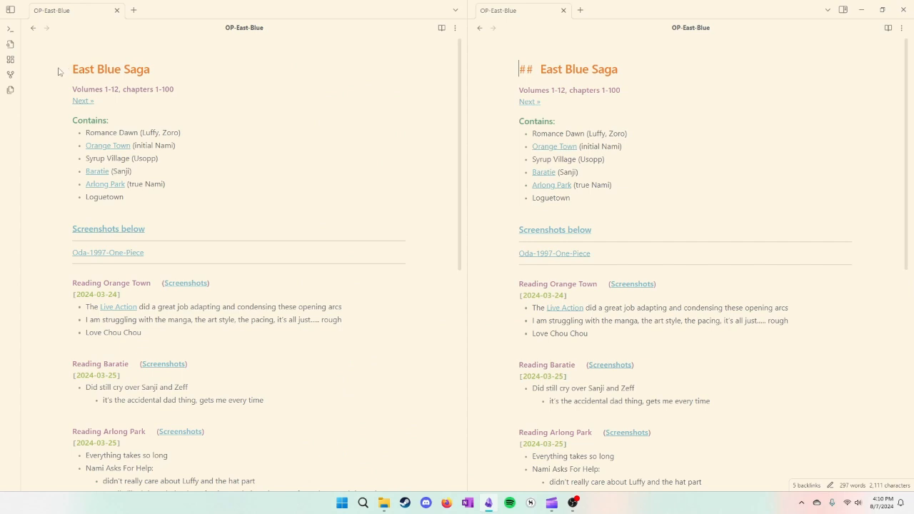
left_click(10, 9)
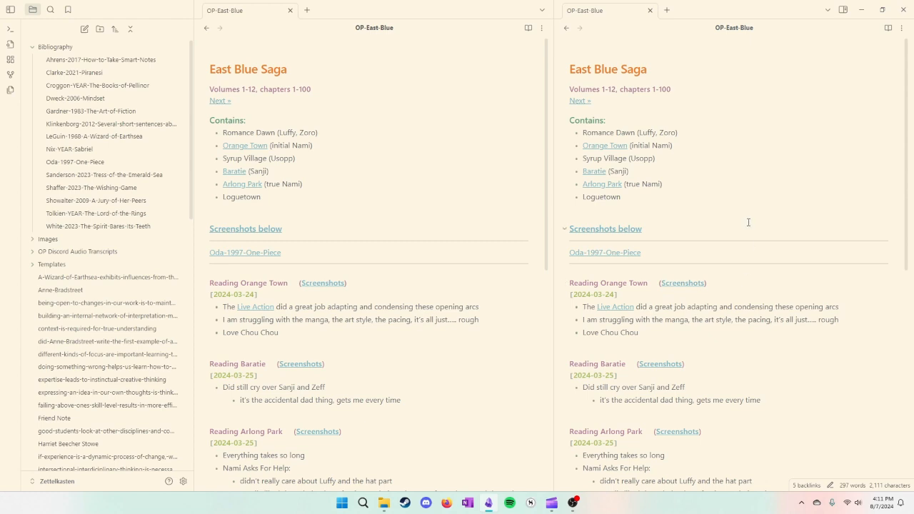
left_click(649, 10)
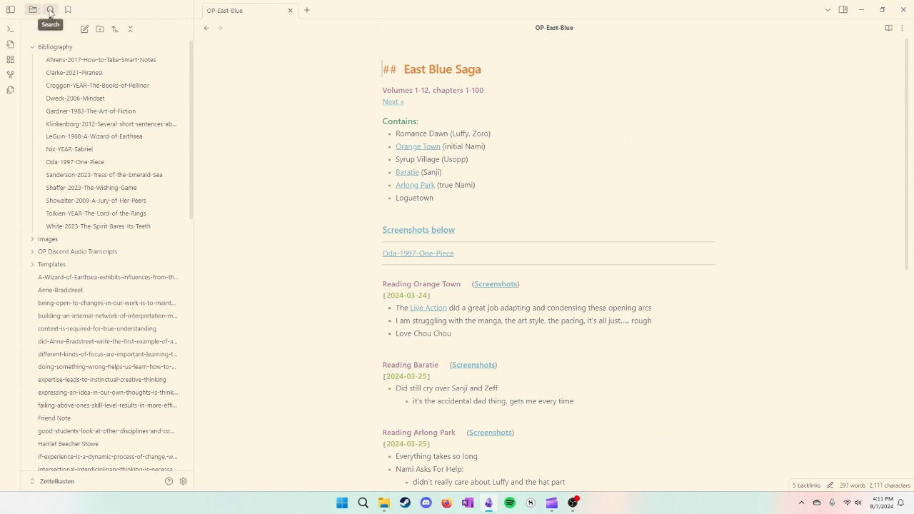
Hide and show the file list sidebar, and view its search and bookmarks sections.
left_click(10, 10)
left_click(10, 9)
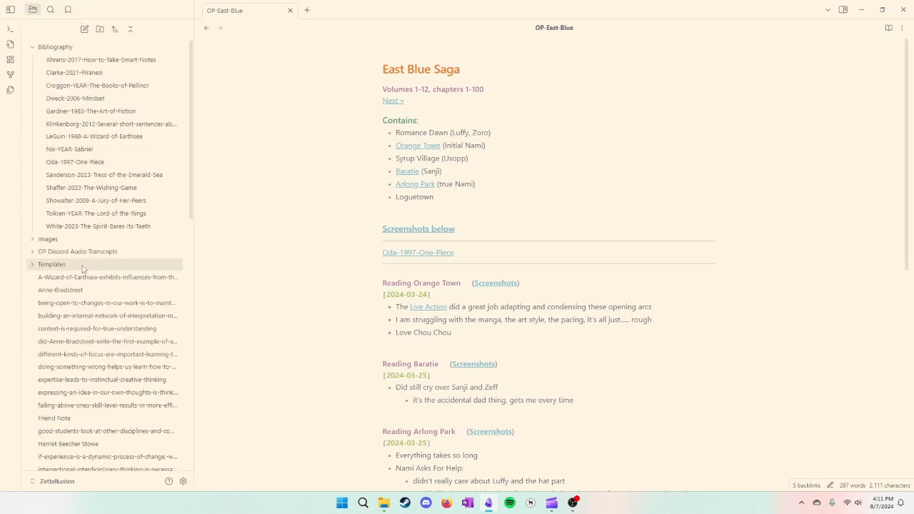
left_click(50, 10)
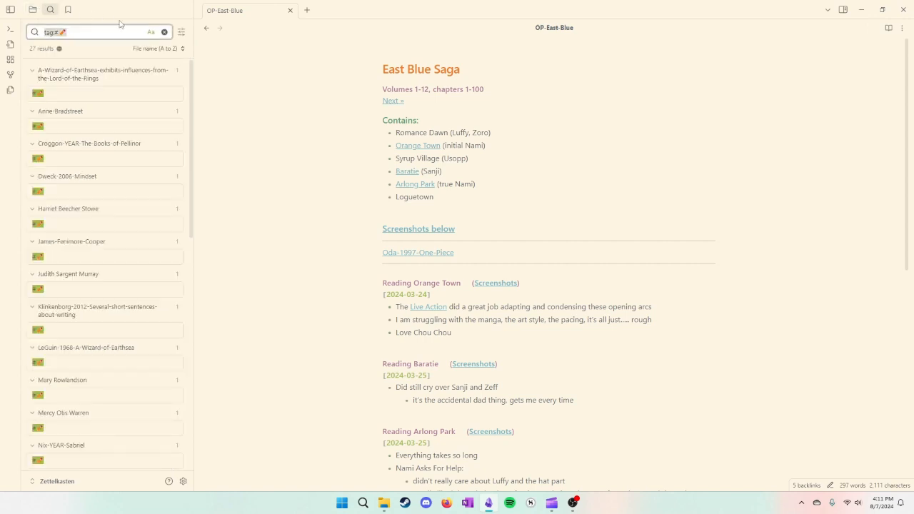
left_click(69, 9)
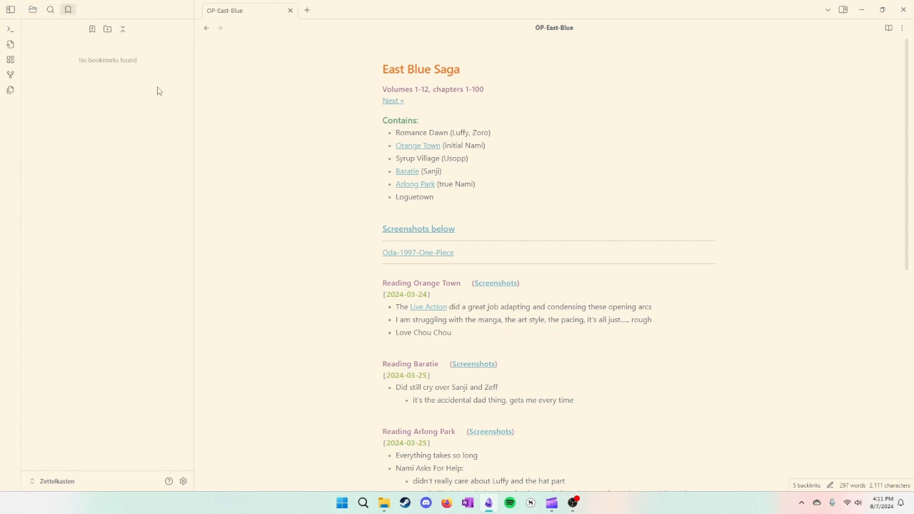
Return to the file list and collapse all of its folders.
left_click(33, 11)
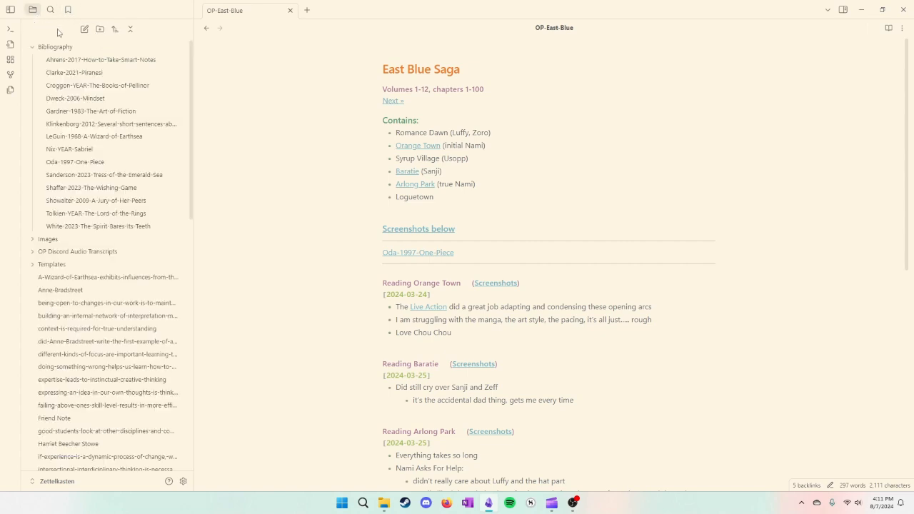
left_click(130, 30)
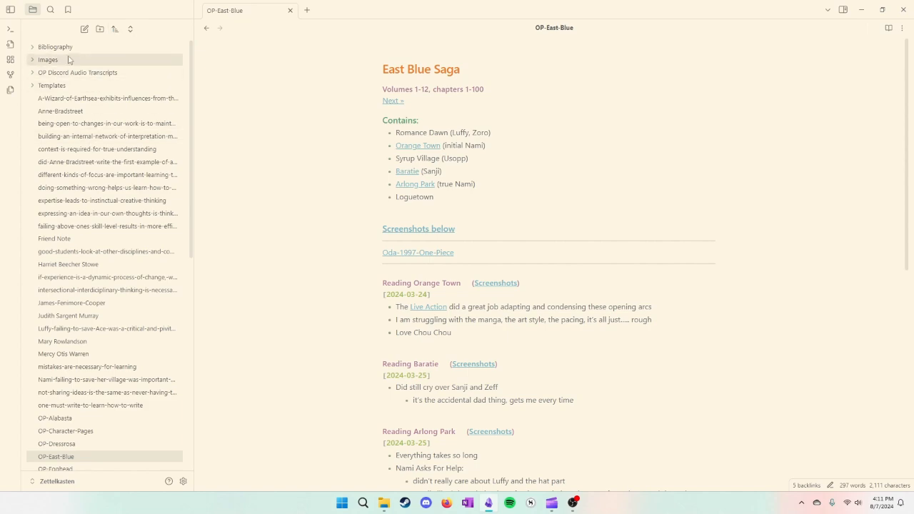
Expand the Bibliography folder and look through the file list.
left_click(37, 48)
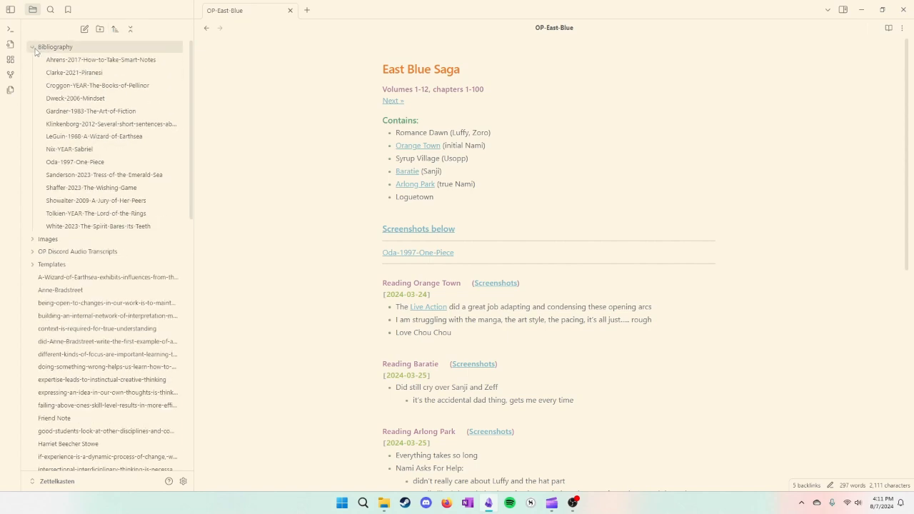
scroll(112, 142, "down", 5)
scroll(113, 142, "up", 5)
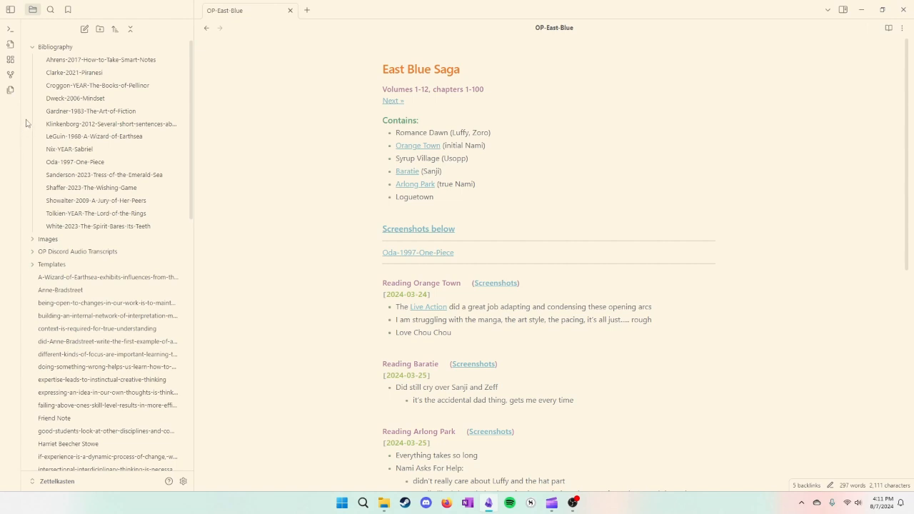
Browse the command palette's commands and shortcuts, and view the quick switcher's note list without opening anything.
left_click(12, 30)
scroll(446, 260, "down", 10)
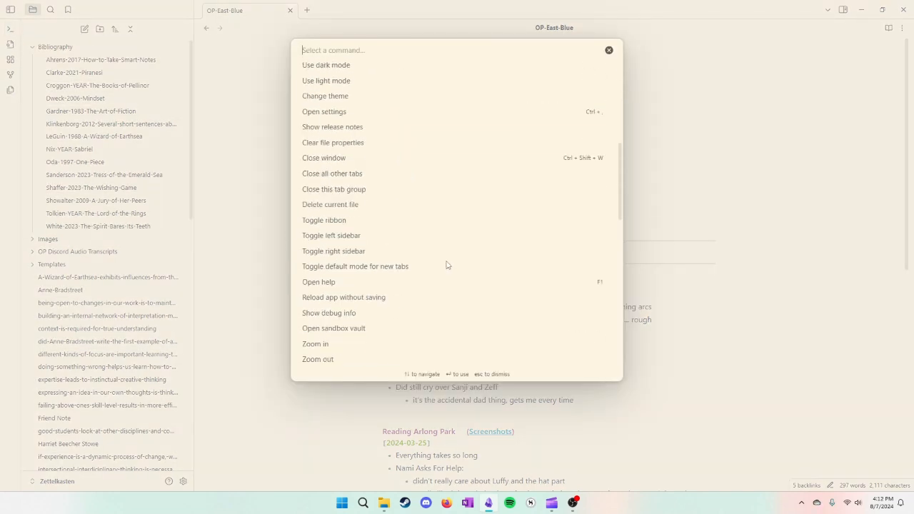
scroll(447, 263, "up", 10)
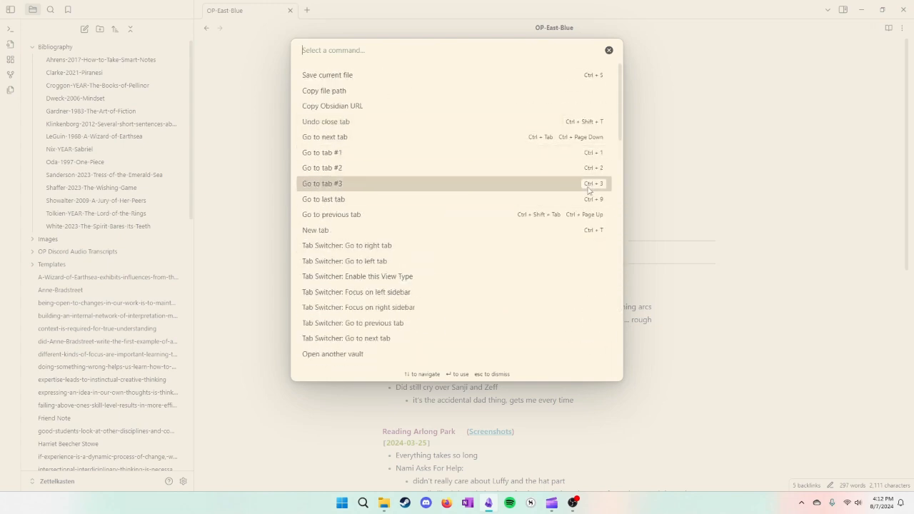
scroll(578, 292, "down", 5)
scroll(579, 292, "up", 5)
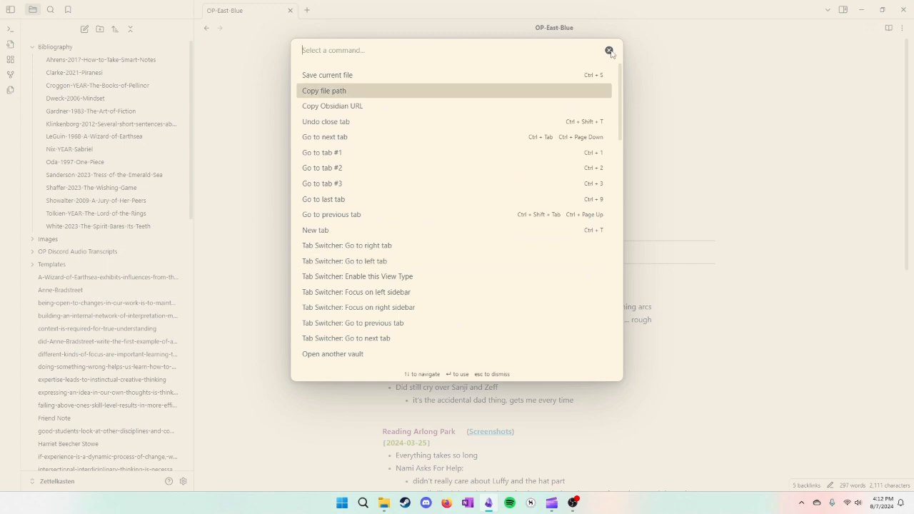
left_click(609, 51)
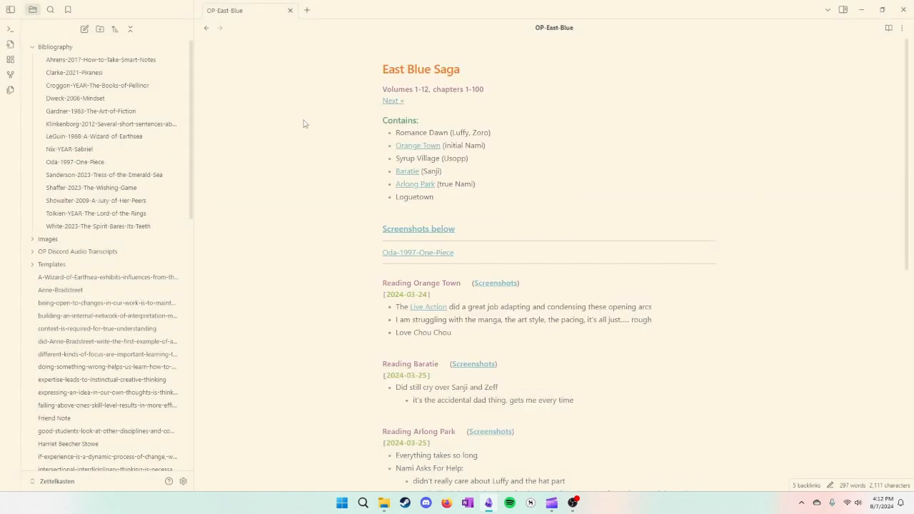
left_click(10, 45)
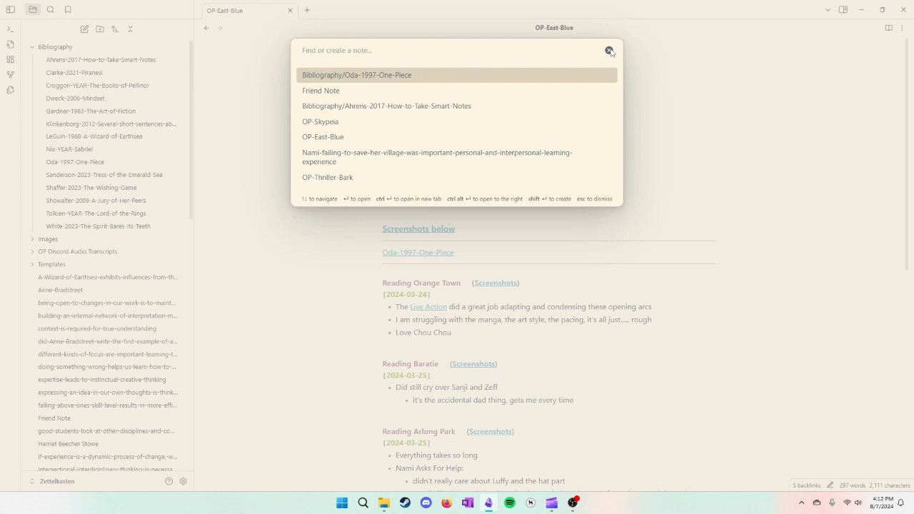
left_click(609, 51)
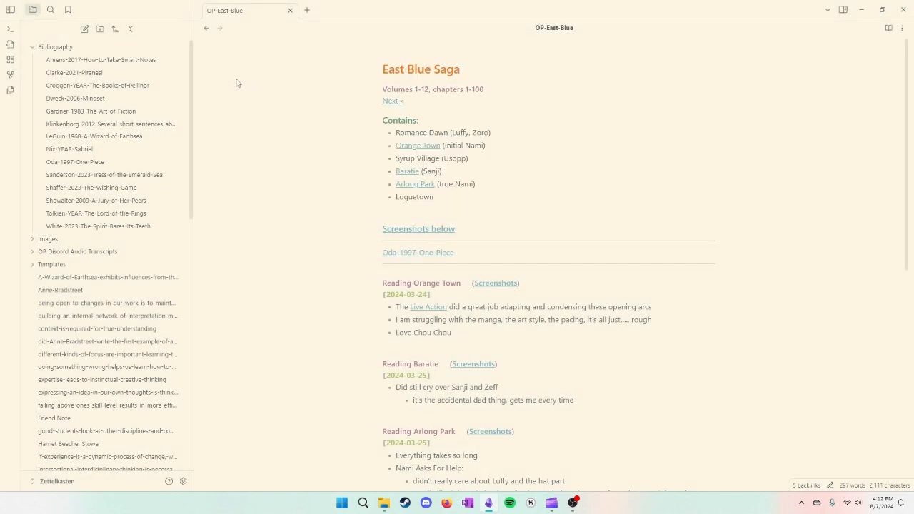
Open the vault's graph view and examine the connections around the Ahrens-2017-How-to-Take-Smart-Notes node.
left_click(10, 75)
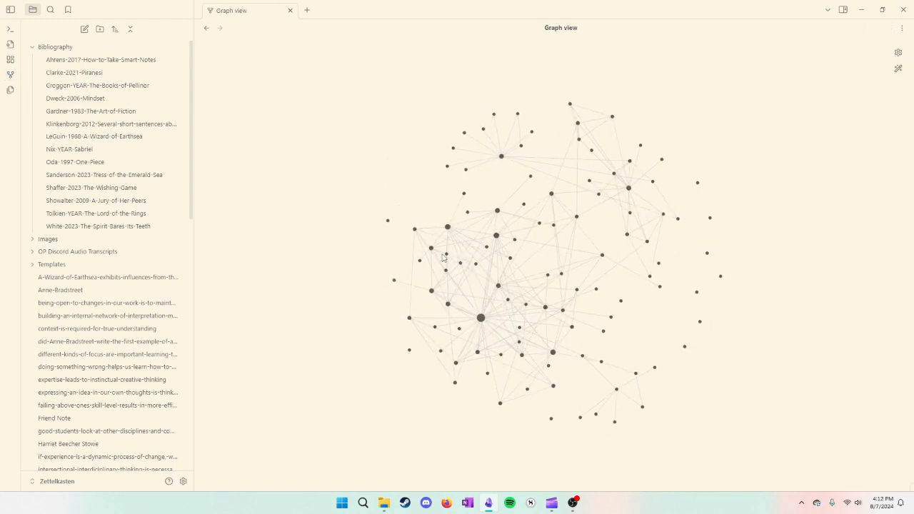
left_click_drag(528, 251, 492, 239)
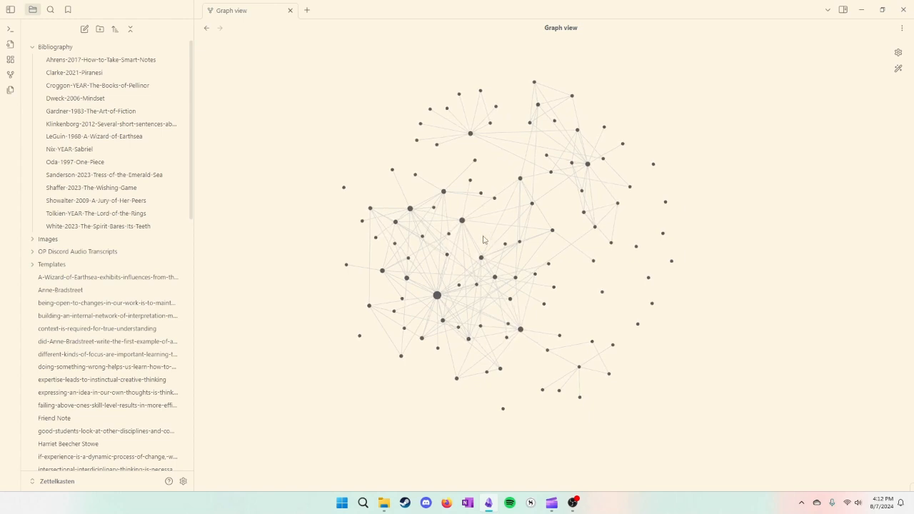
scroll(483, 239, "up", 3)
left_click_drag(485, 239, 459, 242)
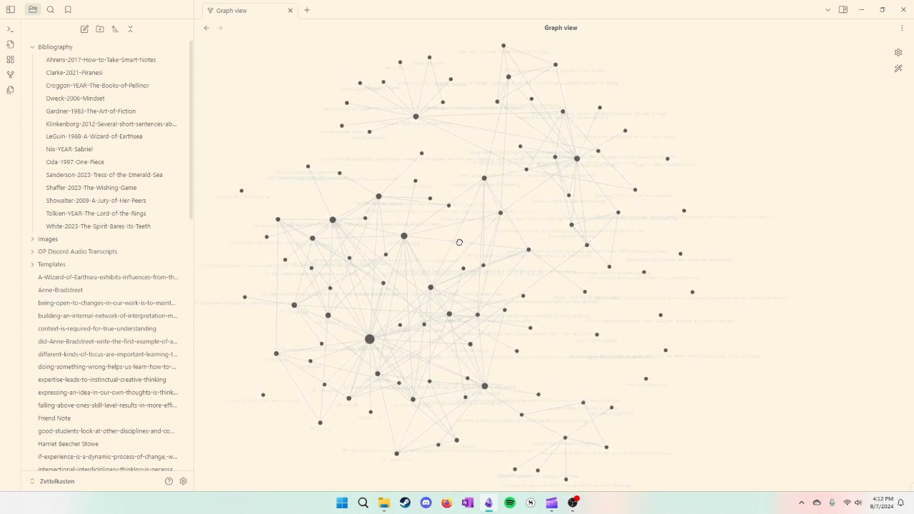
scroll(540, 262, "up", 5)
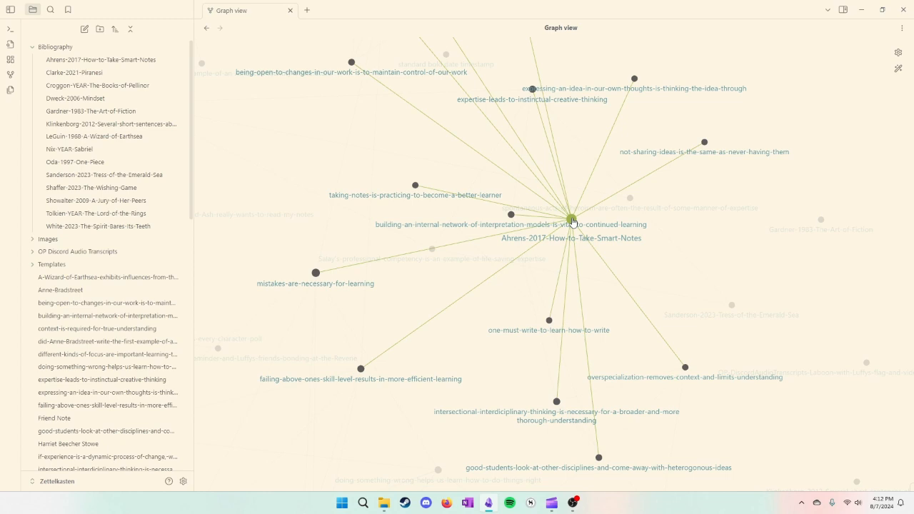
left_click_drag(594, 192, 582, 222)
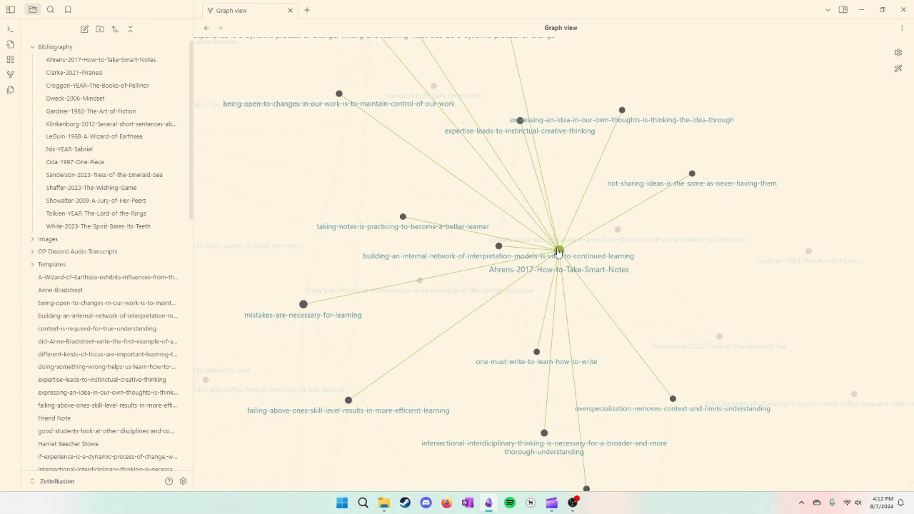
scroll(559, 251, "down", 5)
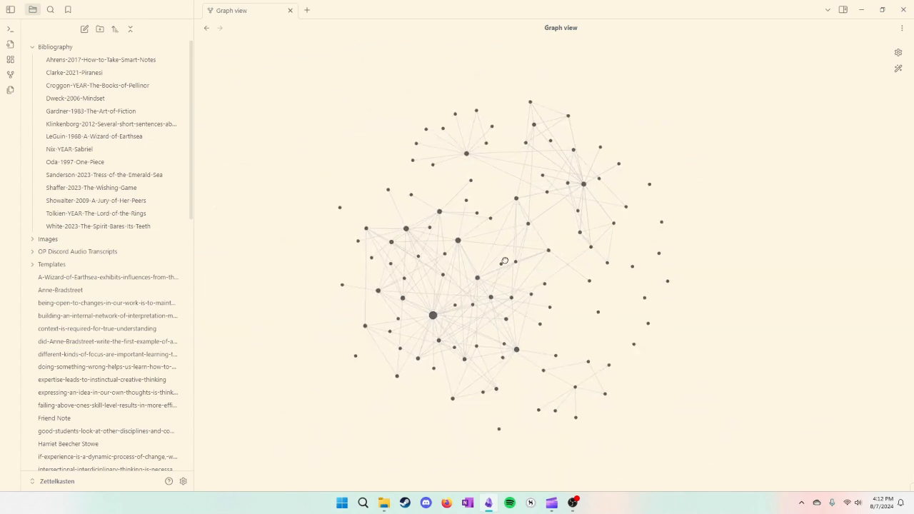
scroll(511, 257, "up", 5)
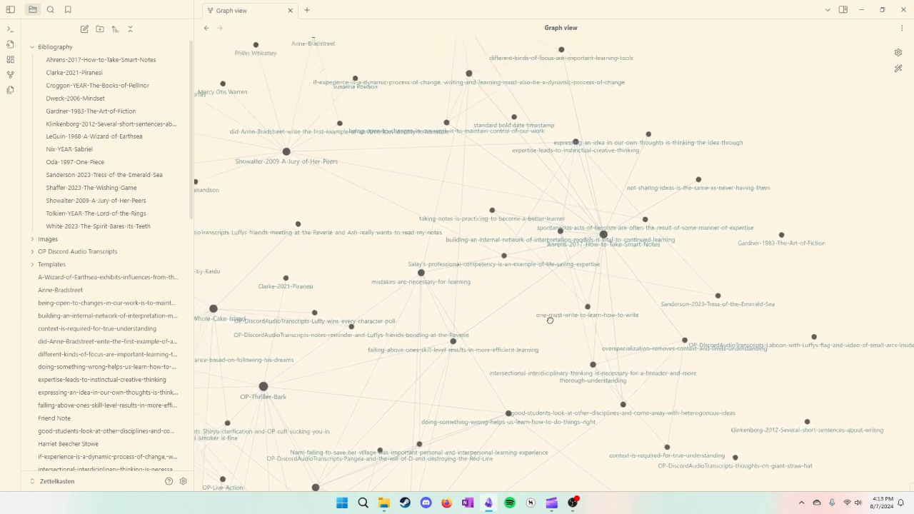
Show attachments through the graph view's filters, examine the expanded graph, and hide them again.
left_click(897, 52)
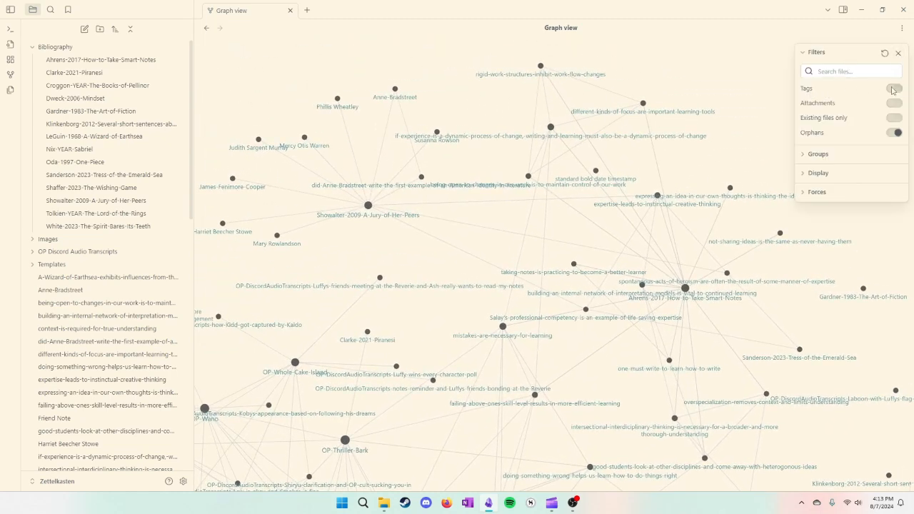
scroll(479, 253, "down", 5)
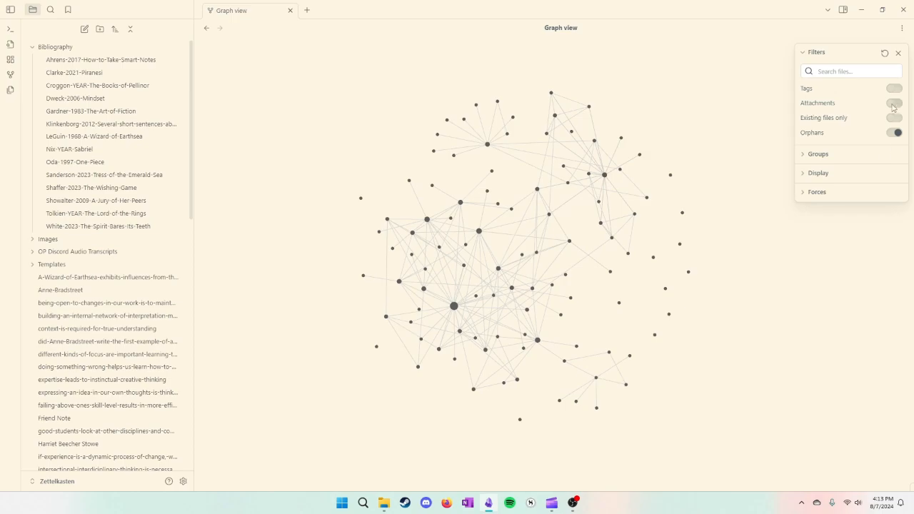
left_click(894, 102)
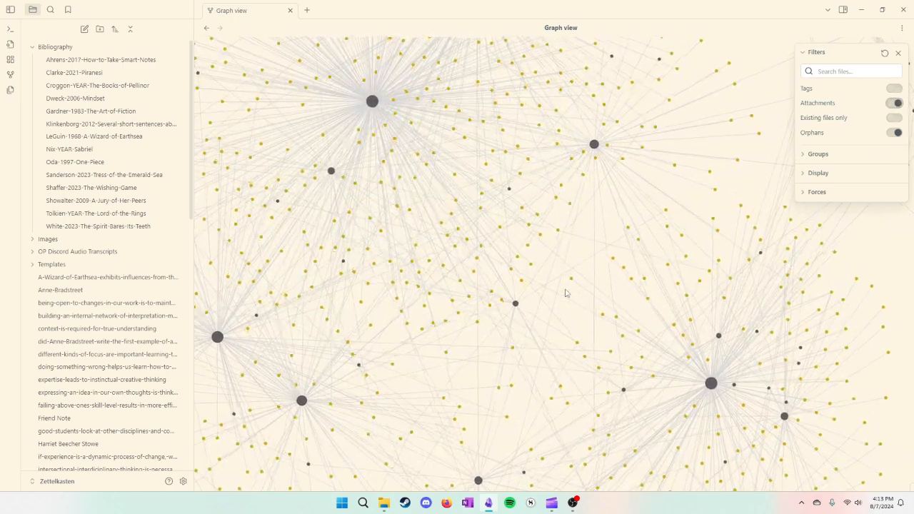
scroll(566, 292, "down", 5)
scroll(565, 292, "up", 10)
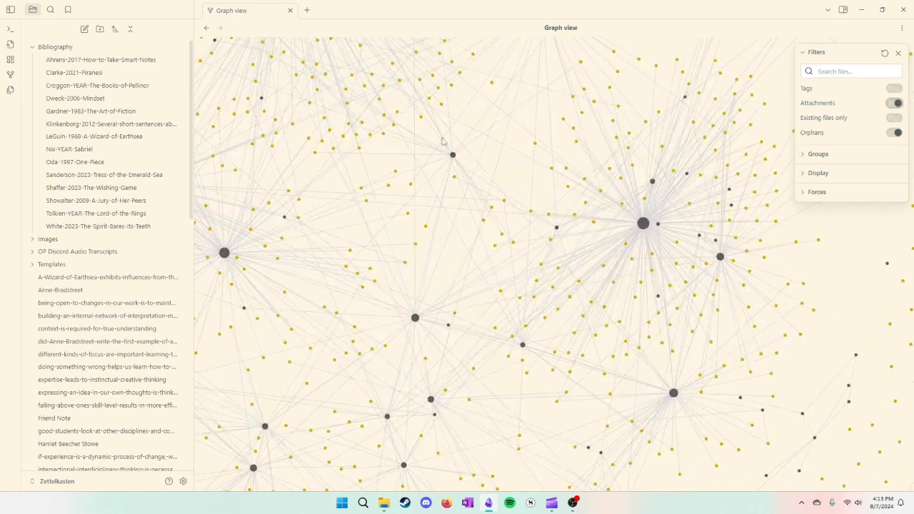
left_click(894, 103)
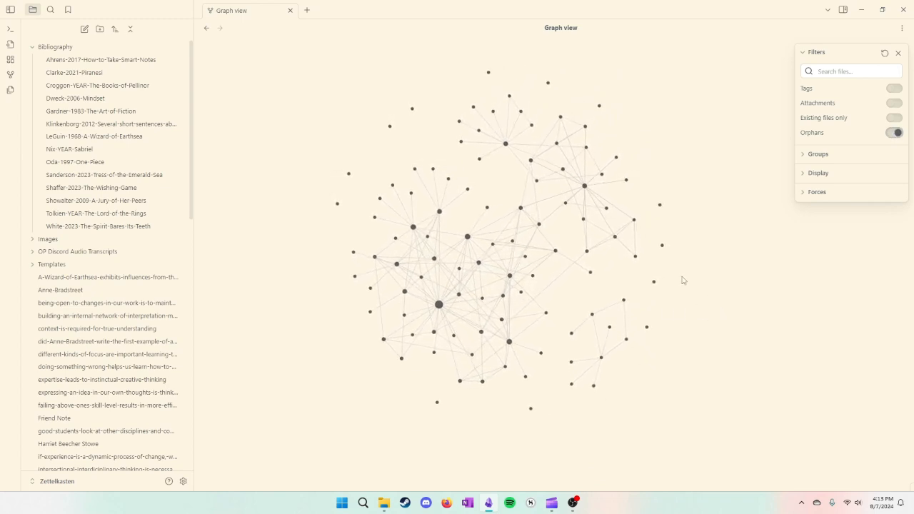
View the Groups and Display settings of the graph view and close the settings.
left_click(804, 154)
left_click(805, 198)
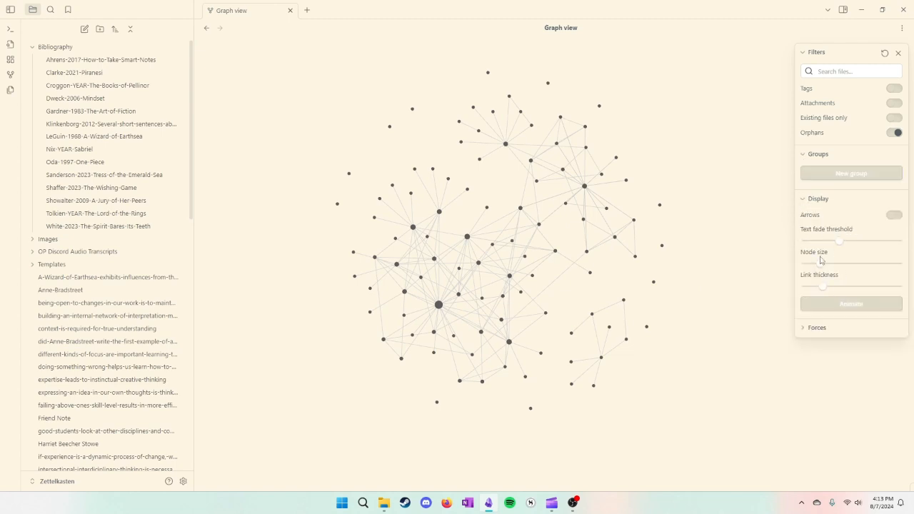
left_click(898, 54)
left_click(898, 53)
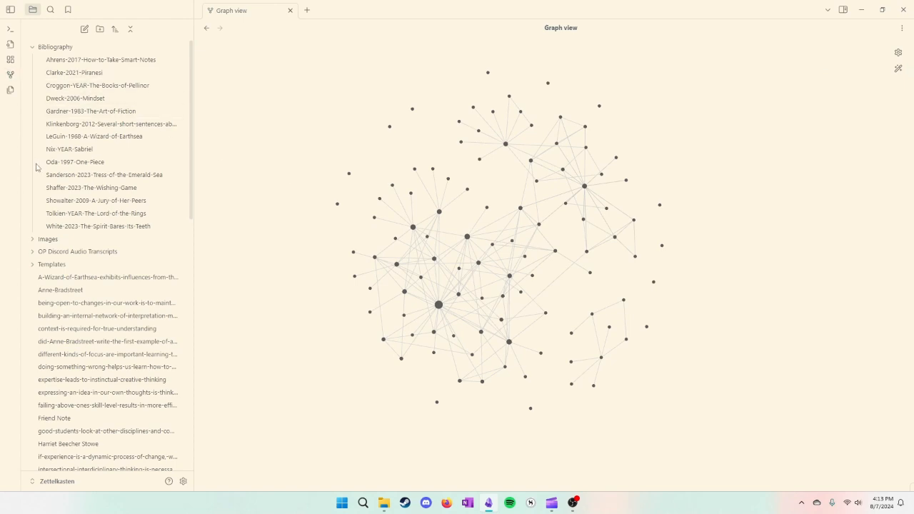
Open the Ahrens-2017-How-to-Take-Smart-Notes note and open its local graph as a linked view.
left_click(77, 62)
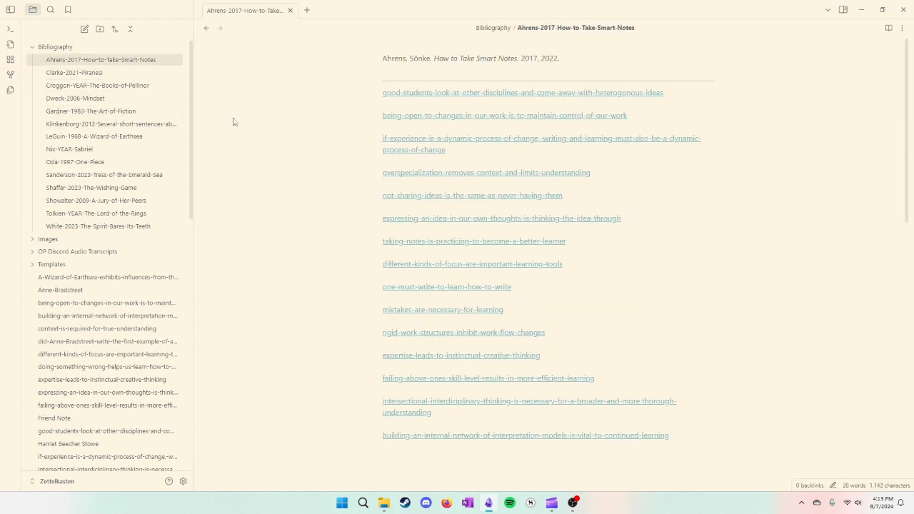
left_click(901, 28)
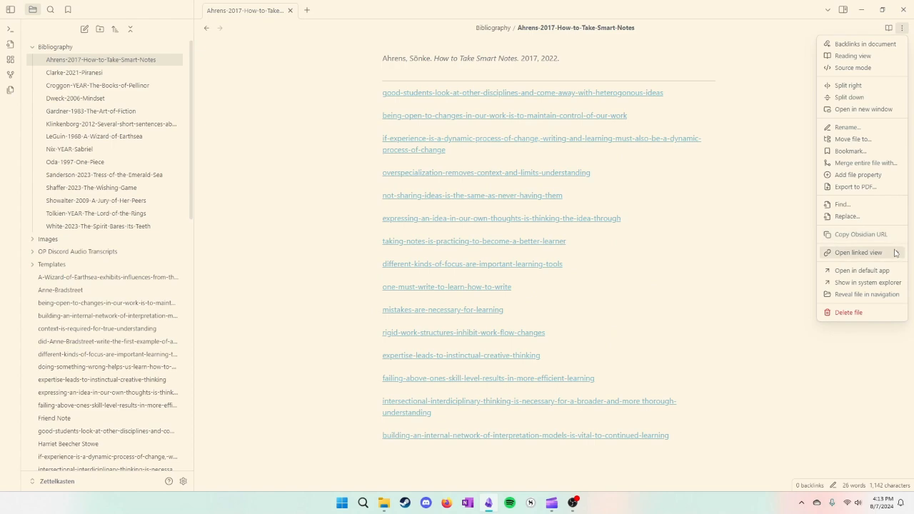
mouse_move(896, 254)
left_click(785, 254)
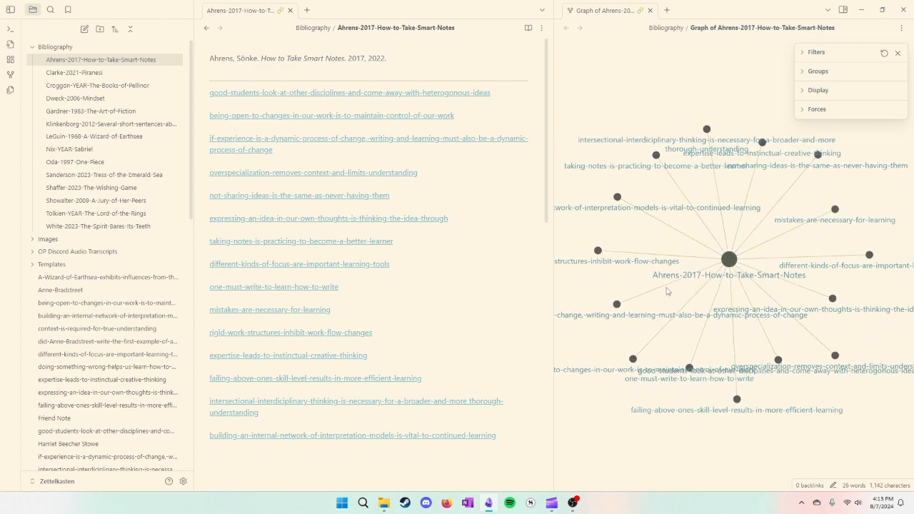
Try a depth of 2 in the local graph, return it to the minimum, and close the local graph.
left_click(802, 54)
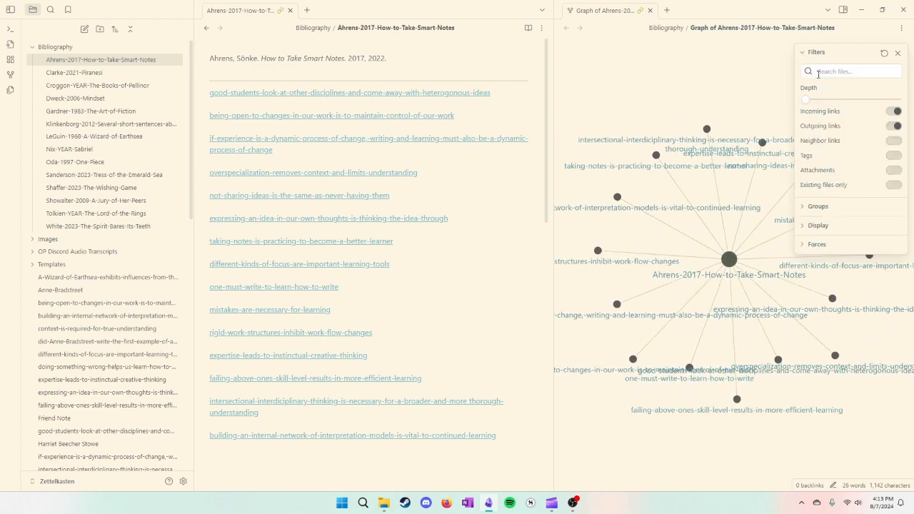
left_click(817, 101)
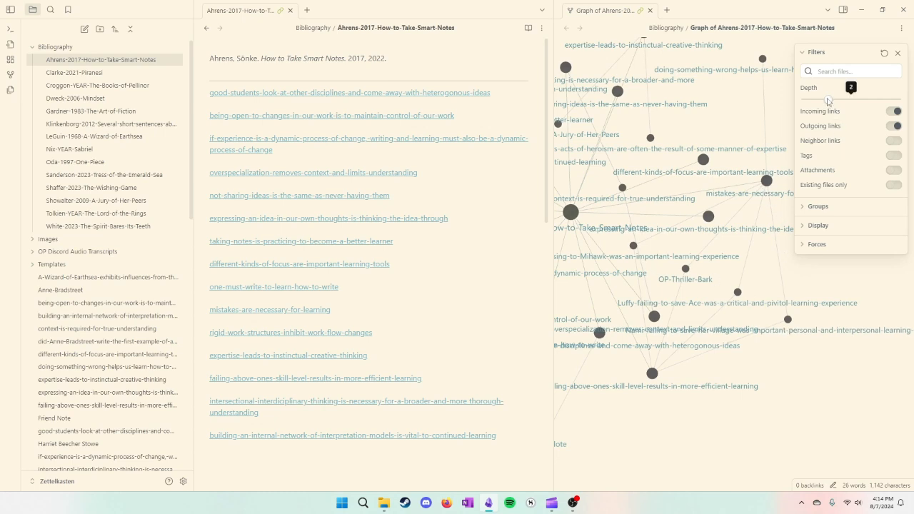
left_click_drag(828, 100, 807, 100)
left_click(898, 53)
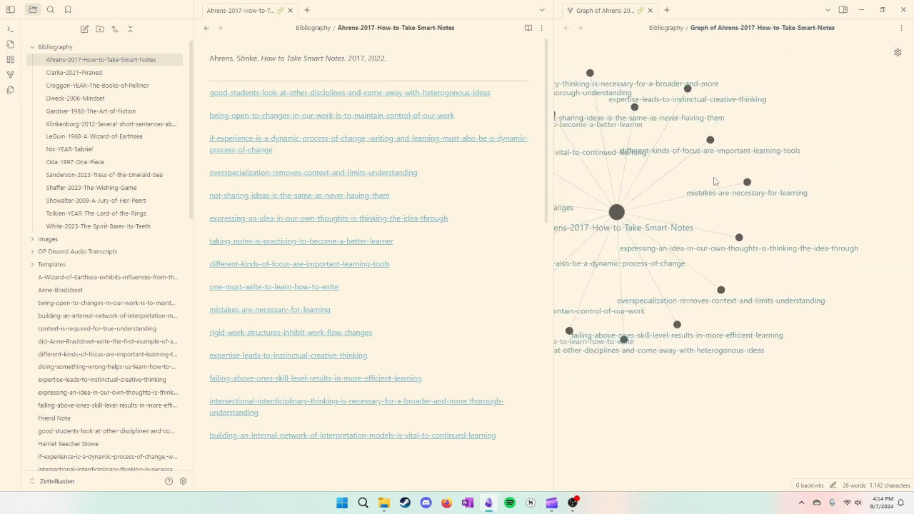
left_click(650, 10)
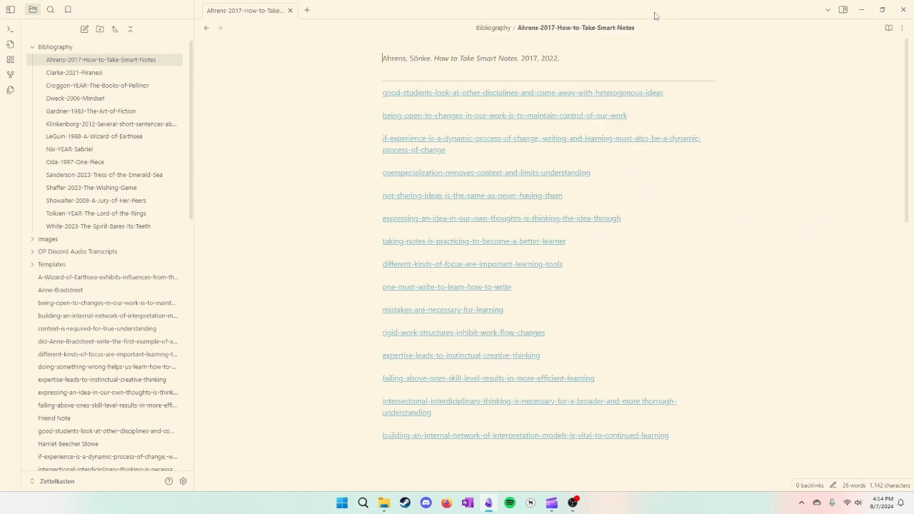
Create a new canvas, hide the file list sidebar, and add a card reading "I like cheese.".
left_click(9, 61)
left_click(10, 9)
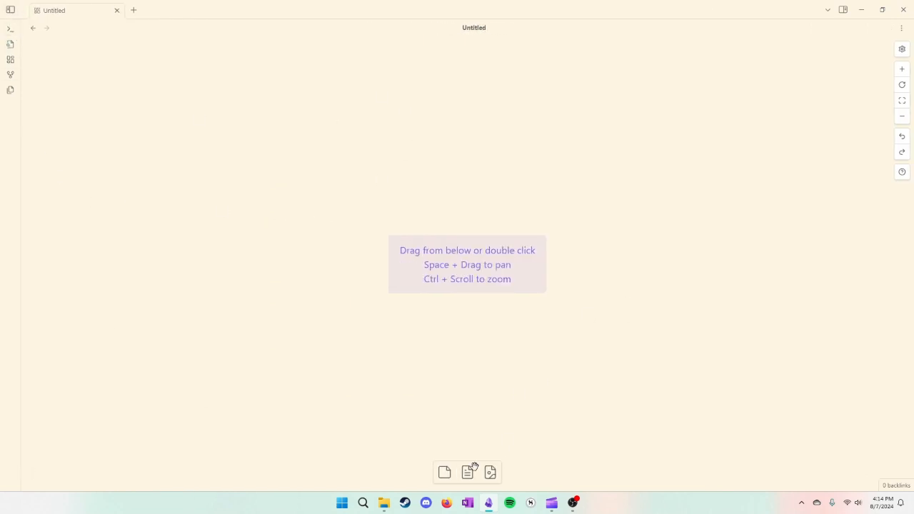
left_click_drag(444, 471, 309, 202)
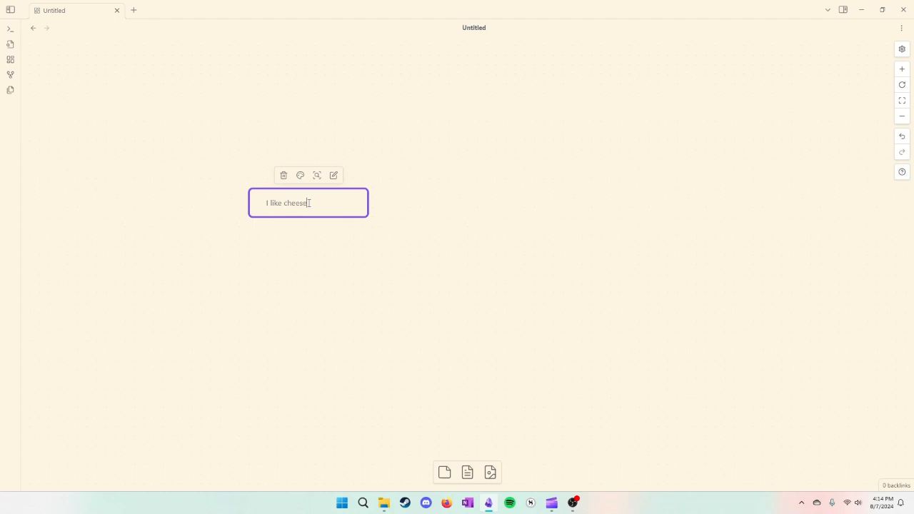
Add Friend Note from the vault to the canvas, place it beside the text card, and look through its content.
left_click(467, 472)
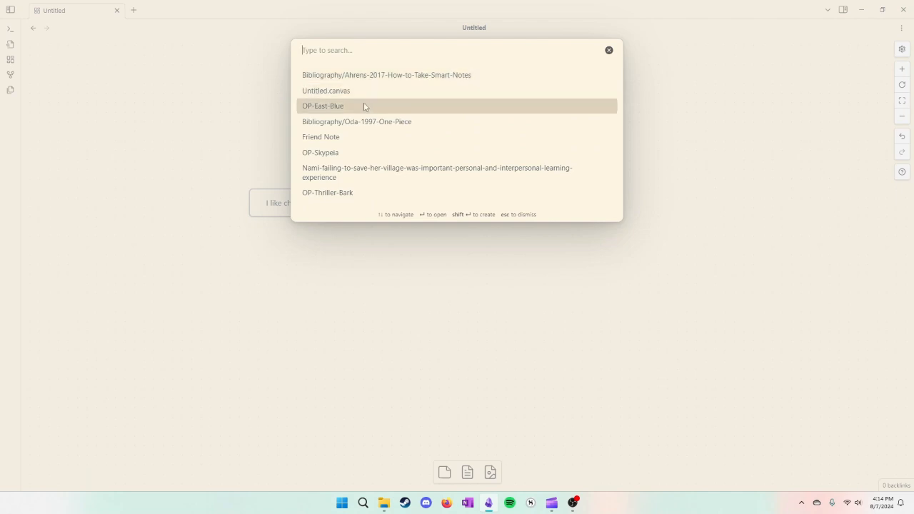
left_click(323, 139)
left_click_drag(576, 363, 611, 171)
scroll(611, 168, "down", 10)
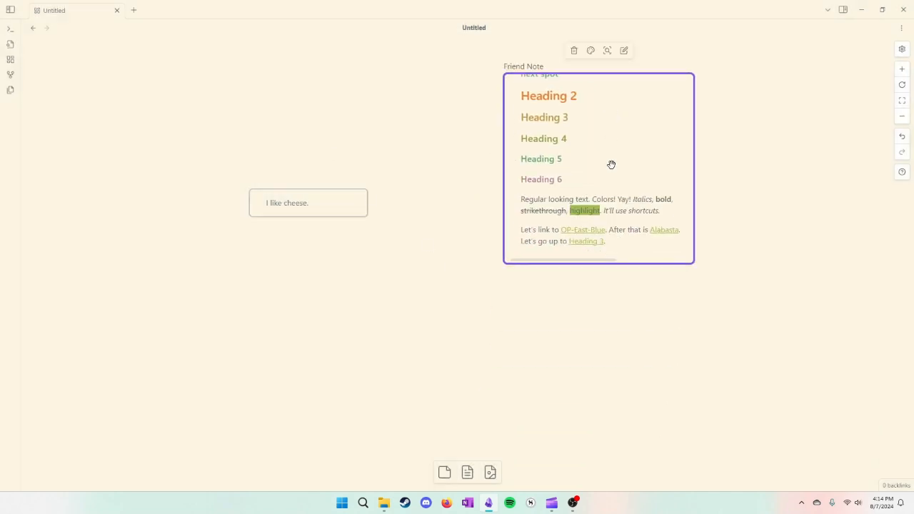
scroll(610, 161, "up", 5)
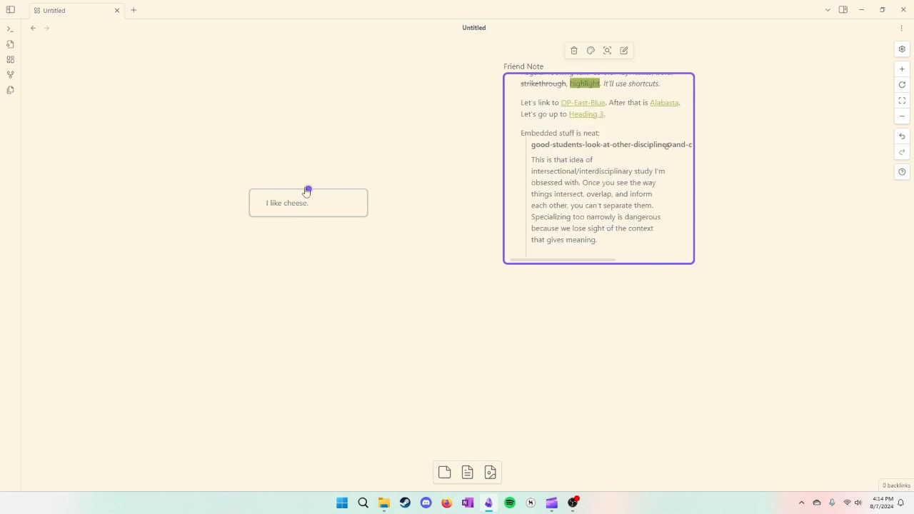
Resize the "I like cheese." card by making it taller, trying a wider width and narrowing it again.
left_click_drag(291, 189, 289, 118)
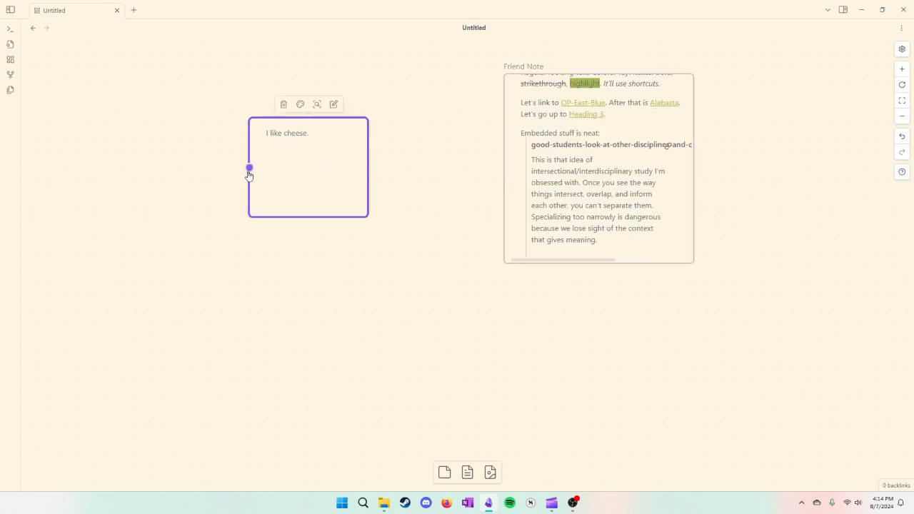
left_click_drag(246, 186, 107, 209)
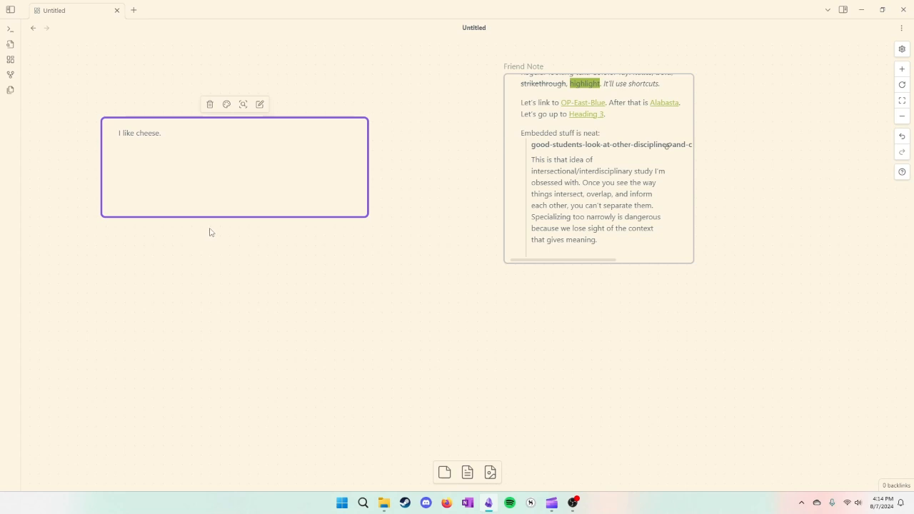
left_click_drag(101, 176, 243, 194)
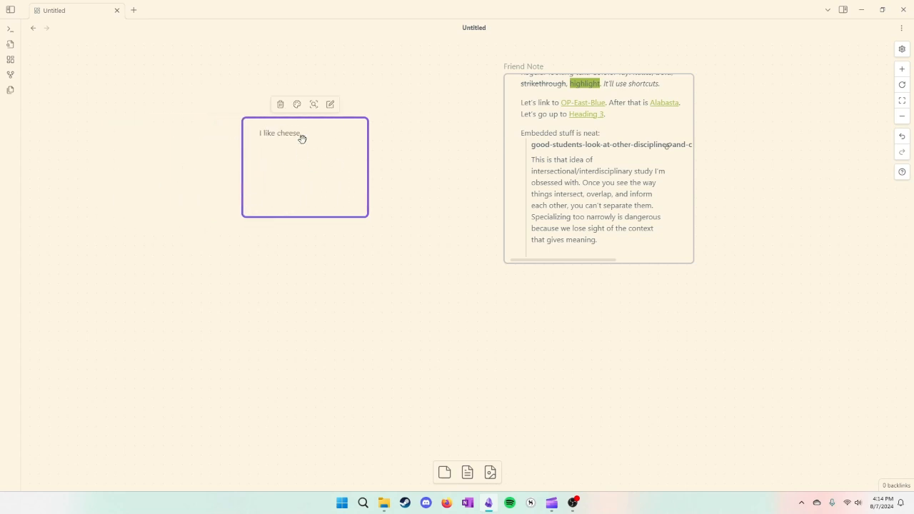
Color the Friend Note card cyan and the "I like cheese." card yellow.
left_click(586, 177)
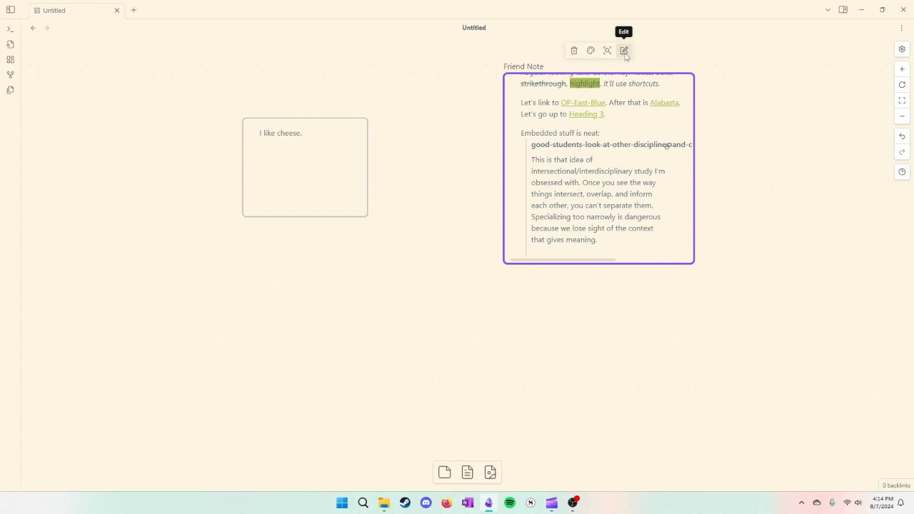
left_click(590, 51)
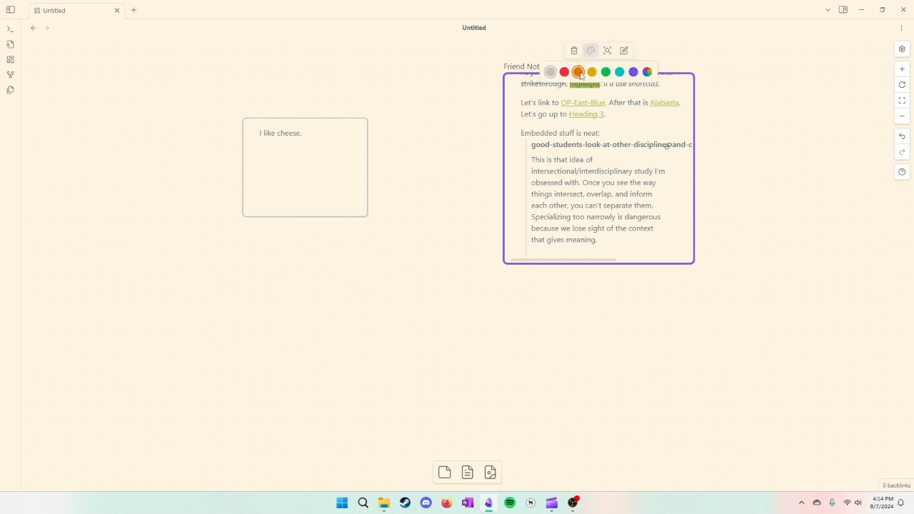
left_click(619, 72)
left_click(499, 202)
left_click(340, 193)
left_click(296, 104)
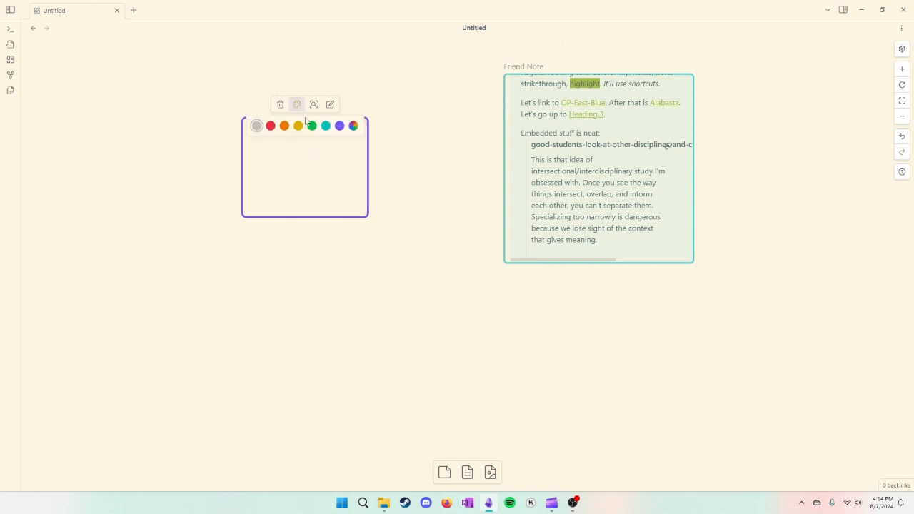
left_click(298, 125)
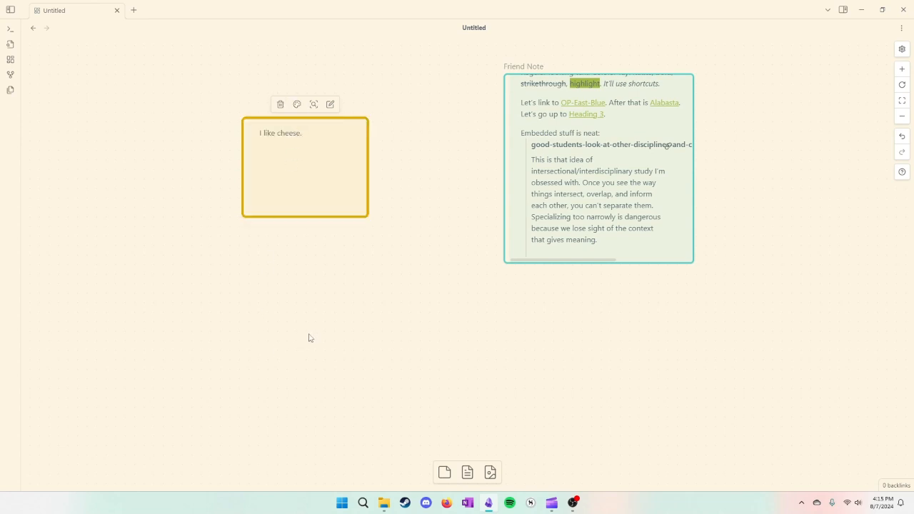
Add the image SmartSelect_20240727_165716_Firefox.jpg from the vault to the canvas and place it below the yellow card.
left_click(489, 471)
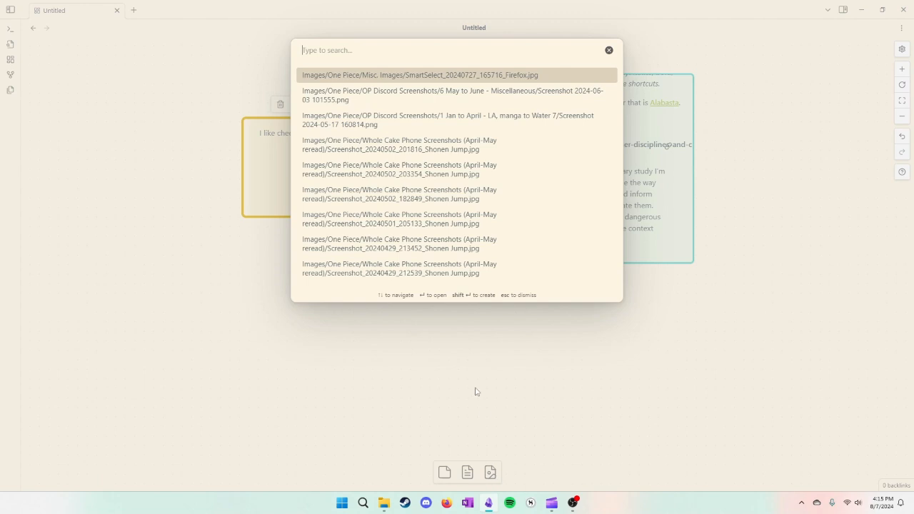
left_click(525, 75)
left_click_drag(349, 321, 314, 379)
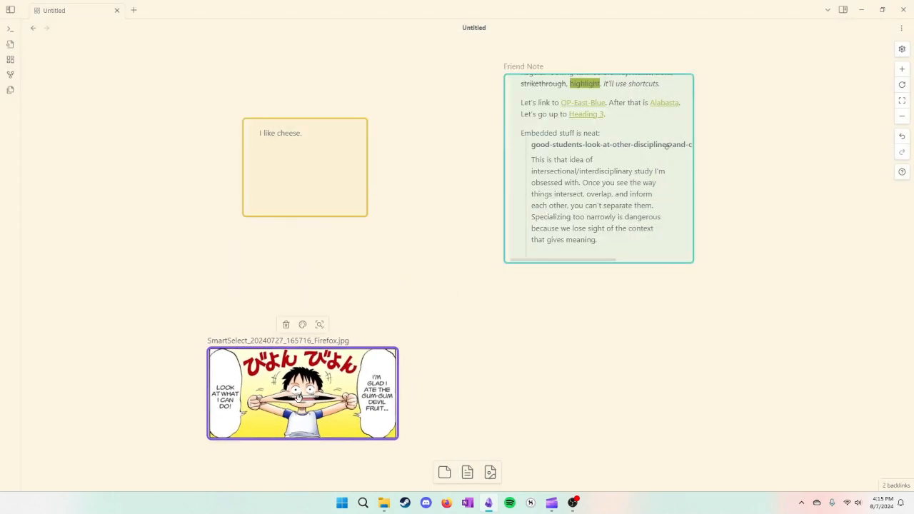
left_click(449, 279)
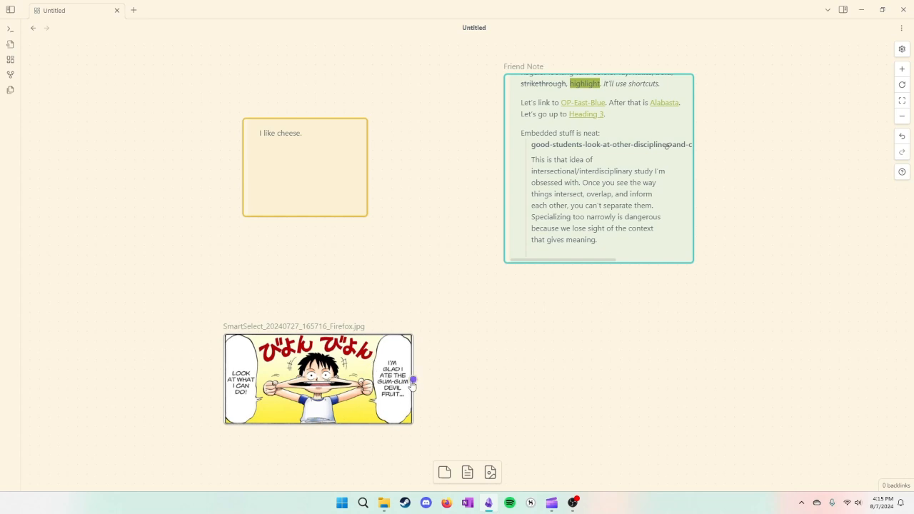
Connect the Friend Note card to the image with an arrow, and link the image and the "I like cheese." card in both directions.
left_click_drag(597, 265, 417, 387)
left_click_drag(319, 334, 291, 223)
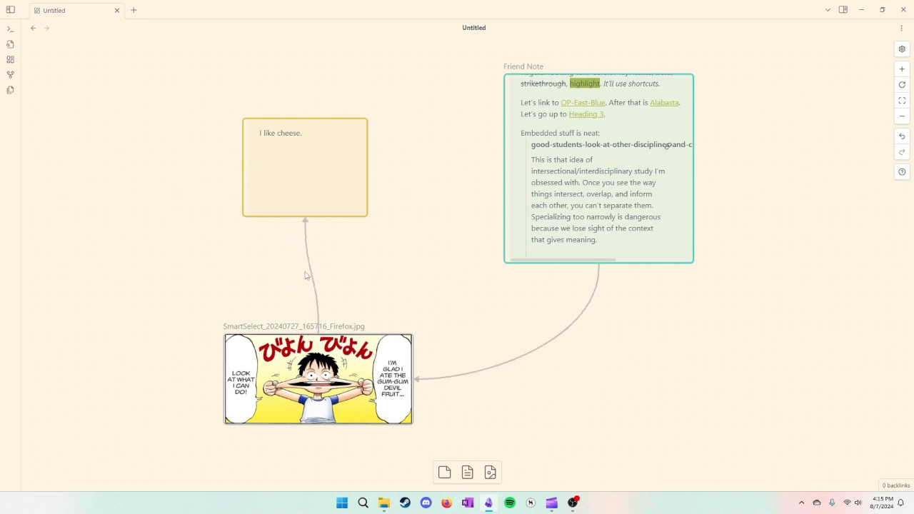
mouse_move(305, 220)
left_mouse_down()
mouse_move(317, 329)
mouse_move(306, 206)
mouse_move(314, 224)
mouse_move(306, 218)
left_mouse_up()
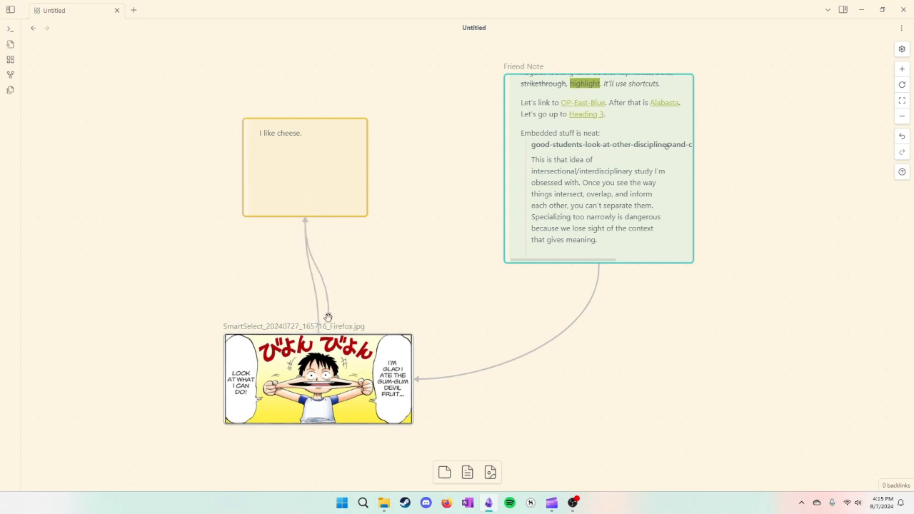
Label the connection between the image and the yellow card "Does Luffy like cheese?".
left_click(317, 276)
type("Does Luffy like ")
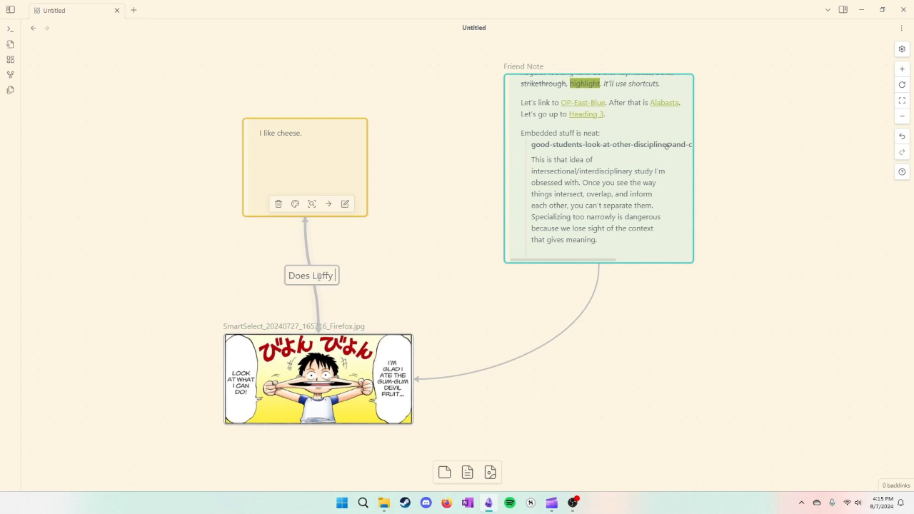
type("cheese")
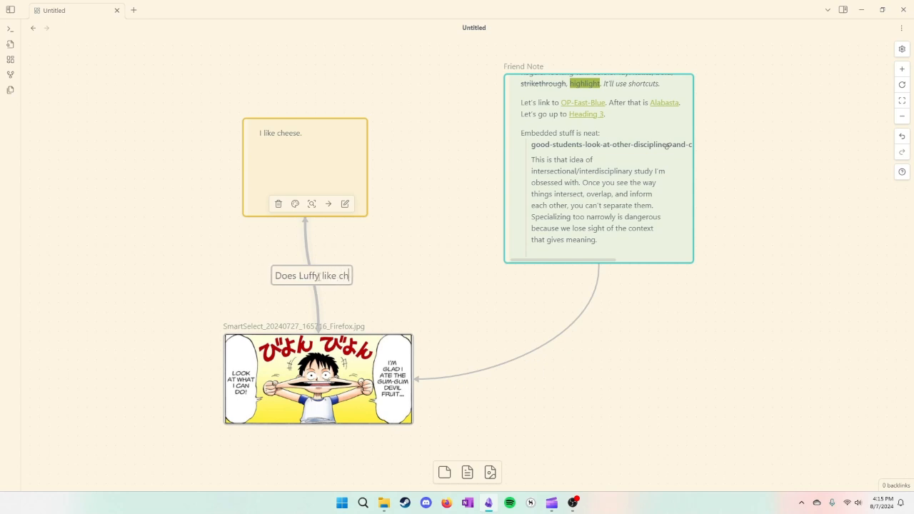
type("?")
left_click(487, 216)
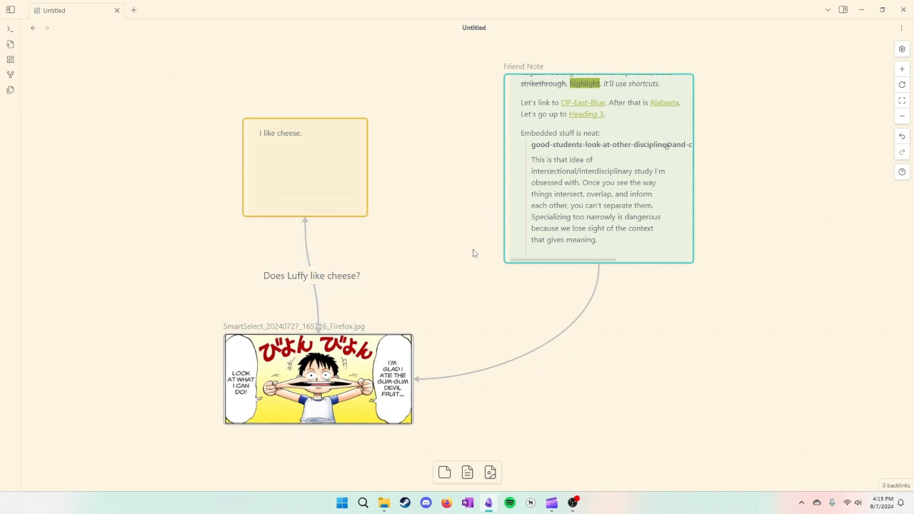
Move the image card farther below the other two cards and look over the layout of the whole canvas.
scroll(424, 243, "down", 15)
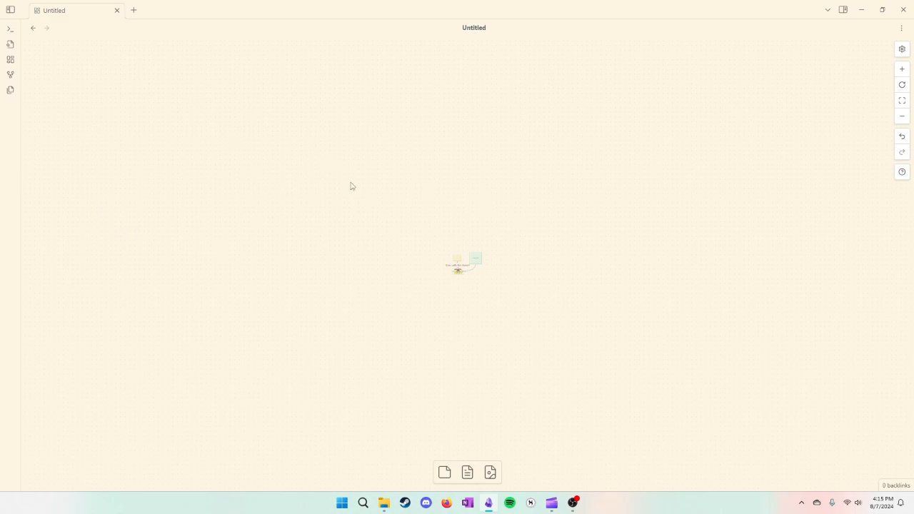
scroll(499, 270, "up", 5)
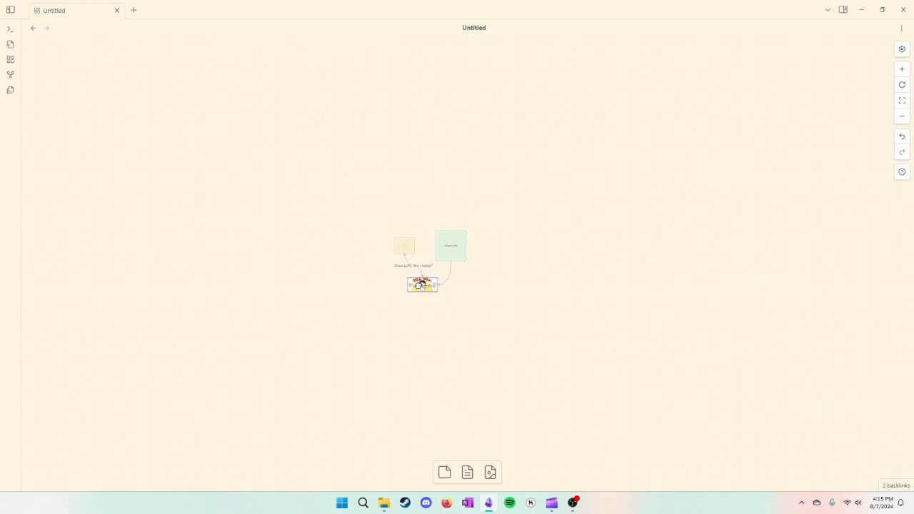
left_click_drag(401, 277, 424, 275)
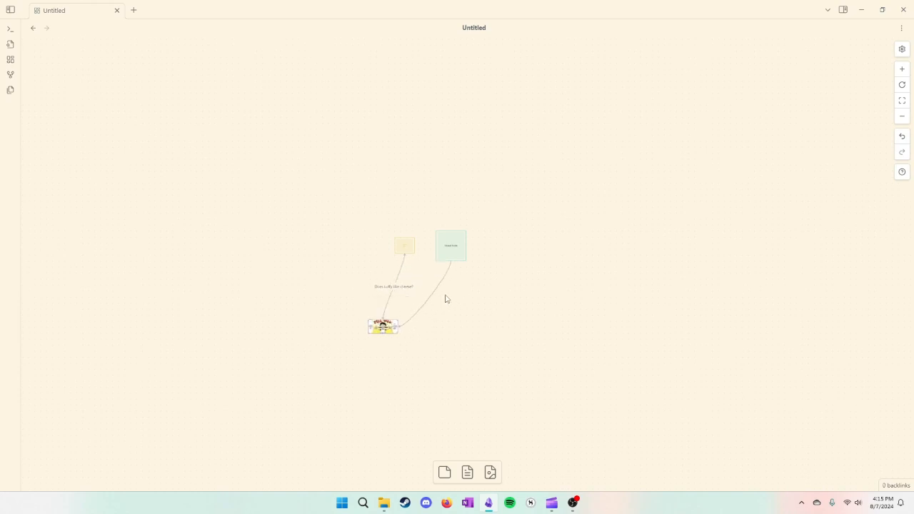
left_click_drag(401, 279, 430, 255)
scroll(421, 258, "up", 4)
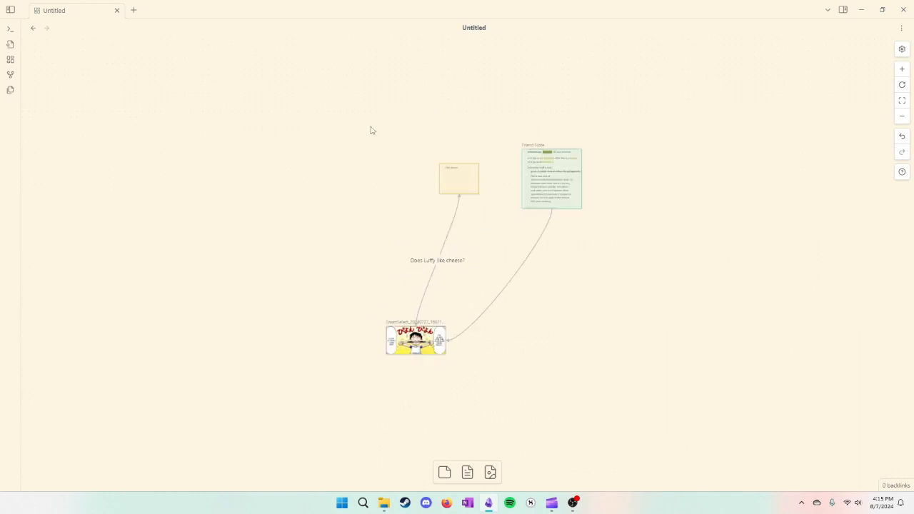
scroll(567, 296, "down", 5)
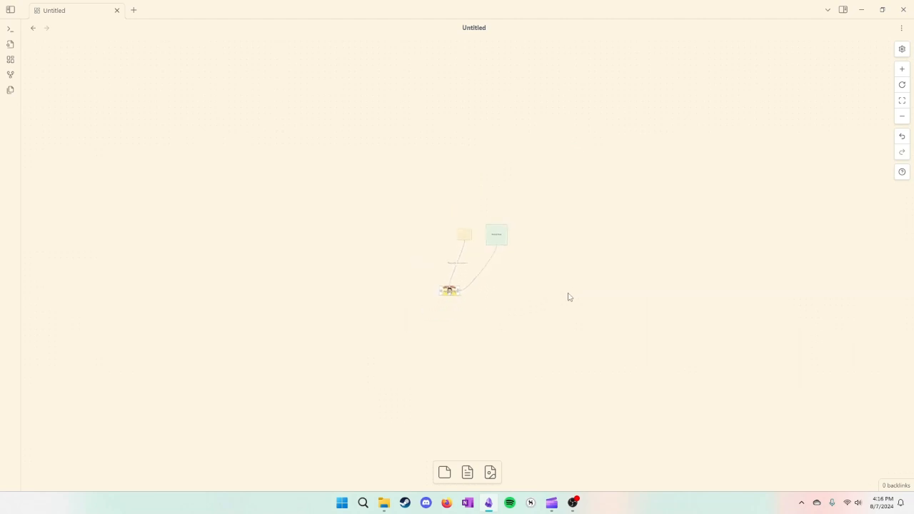
scroll(516, 301, "up", 4)
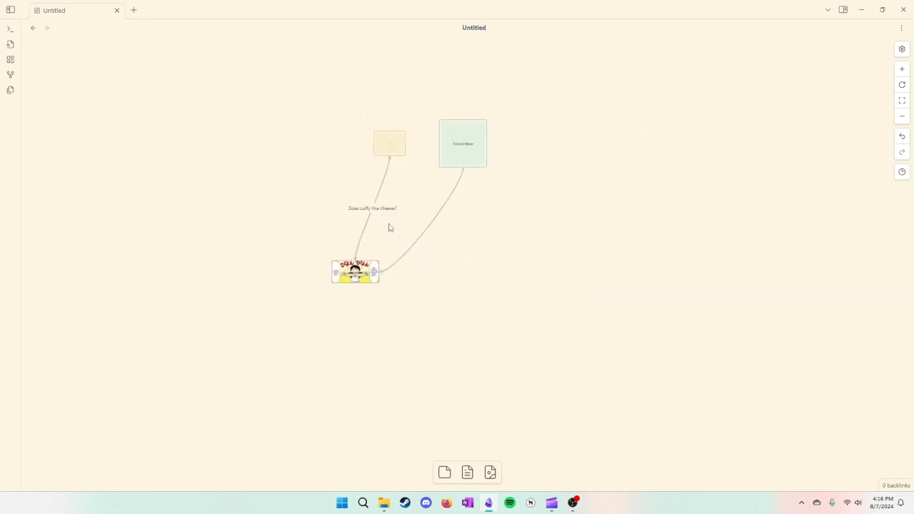
left_click_drag(389, 227, 434, 290)
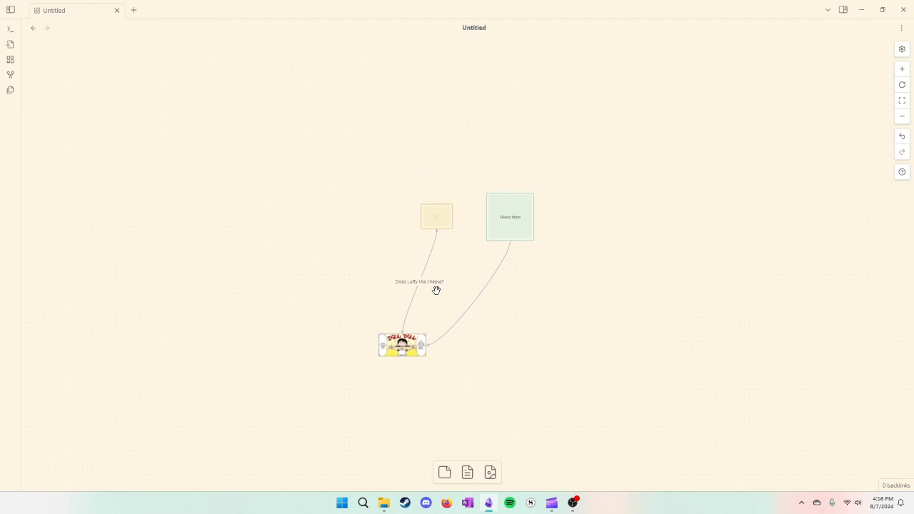
left_click_drag(286, 171, 638, 412)
left_click(342, 355)
Show the file list, open the sexism-is-rampant-in-A-Wizard-of-Earthsea note, and return to the Untitled canvas.
left_click(11, 10)
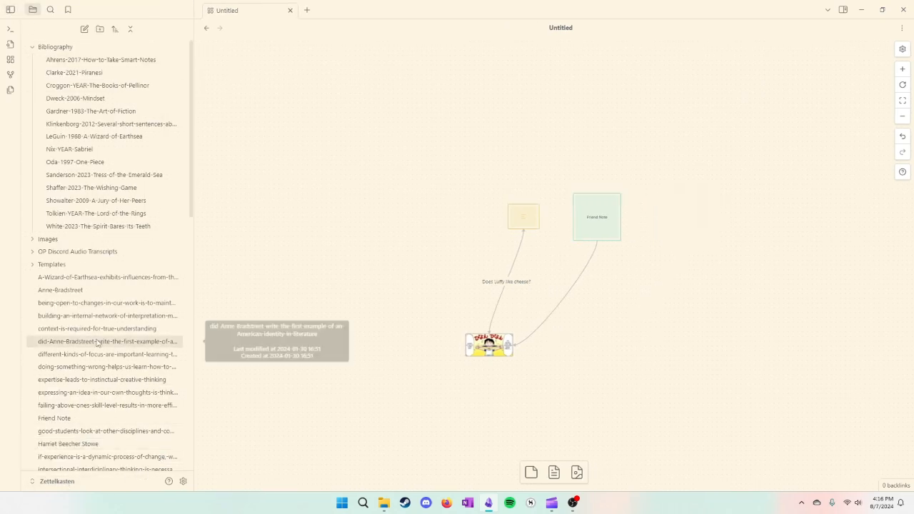
scroll(100, 312, "down", 10)
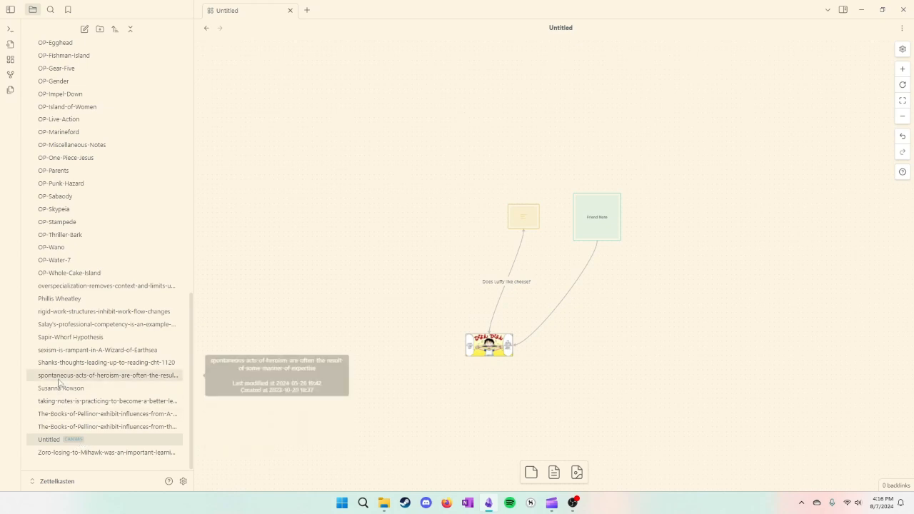
left_click(86, 350)
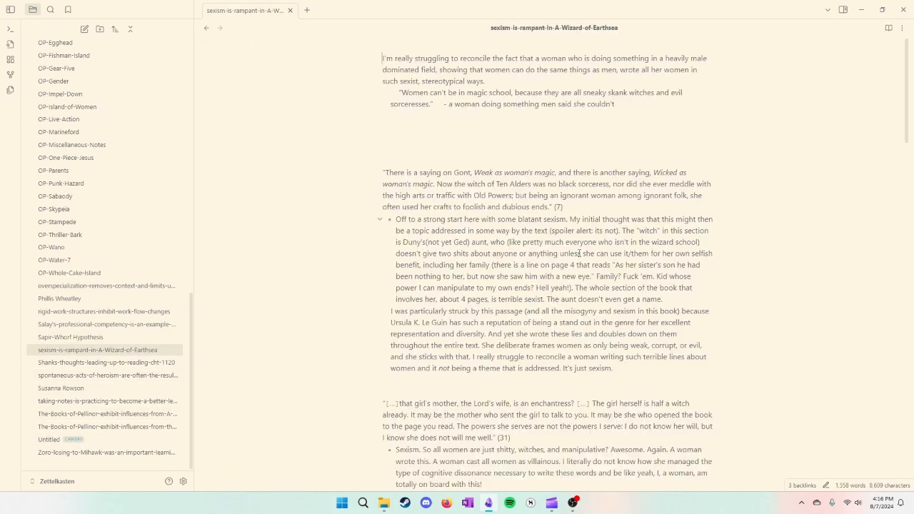
left_click(58, 440)
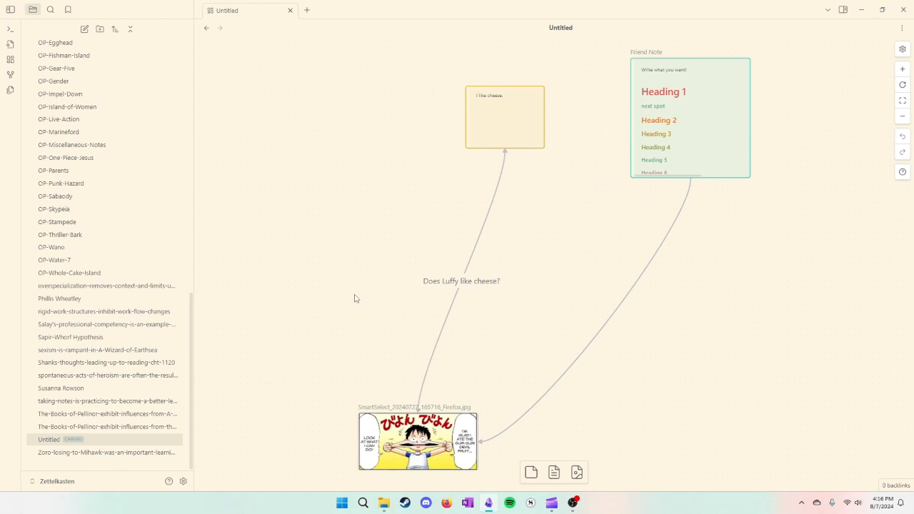
Rename the Untitled canvas as "Luffy and Cheese".
left_click(564, 26)
type("Luffy and Cheese")
left_click(386, 125)
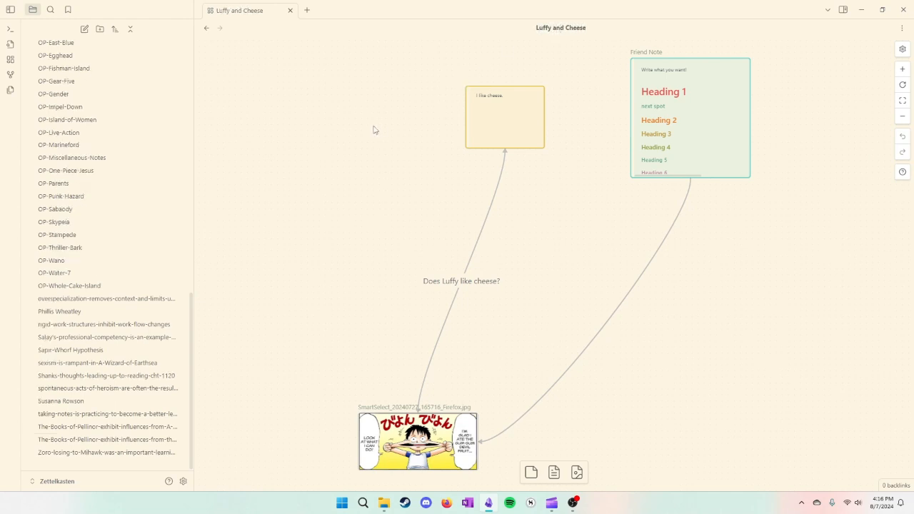
Find the Luffy and Cheese canvas in the file list and delete it from the vault.
scroll(112, 377, "up", 10)
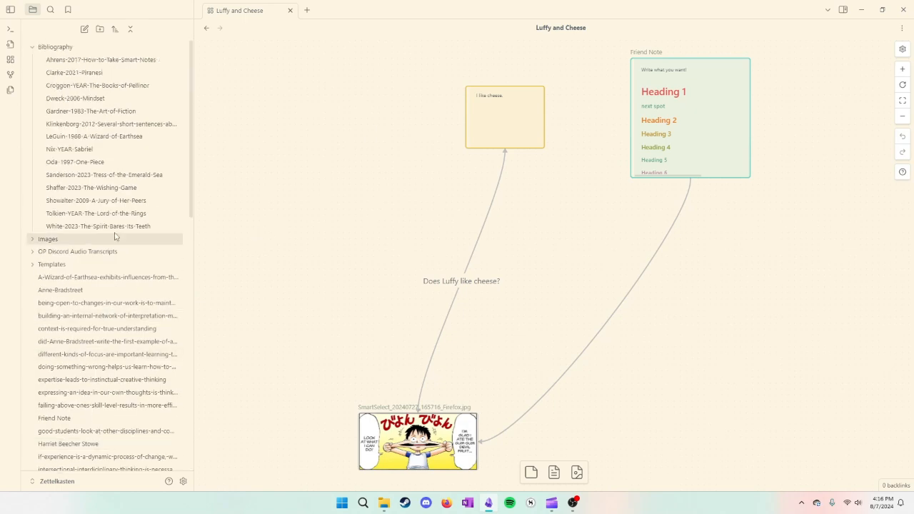
scroll(122, 259, "down", 3)
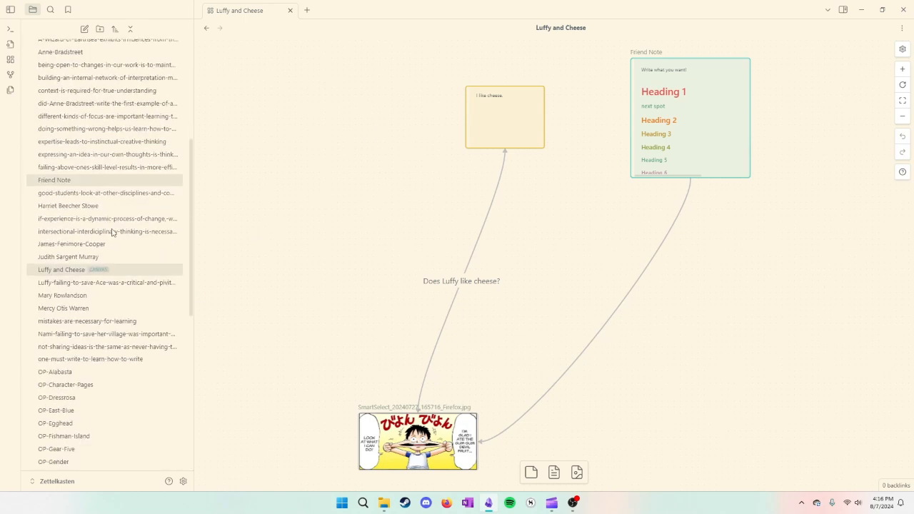
left_click(47, 273)
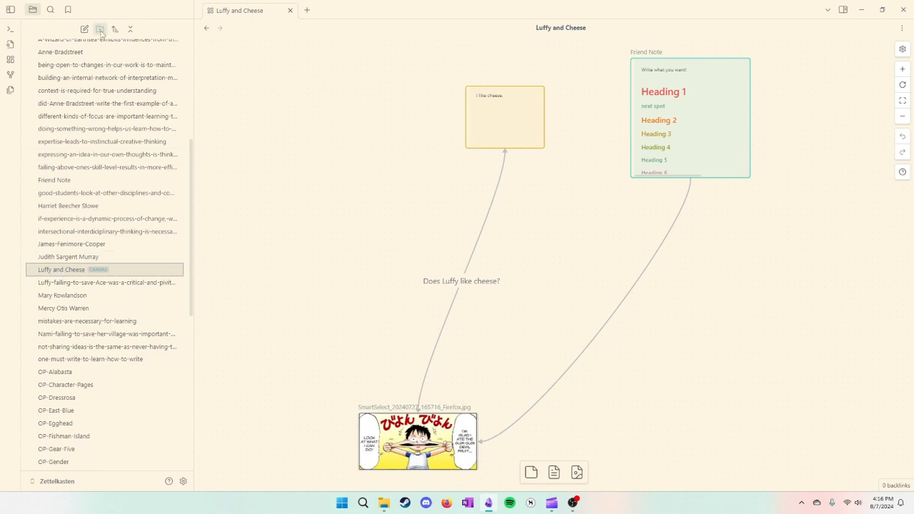
right_click(96, 270)
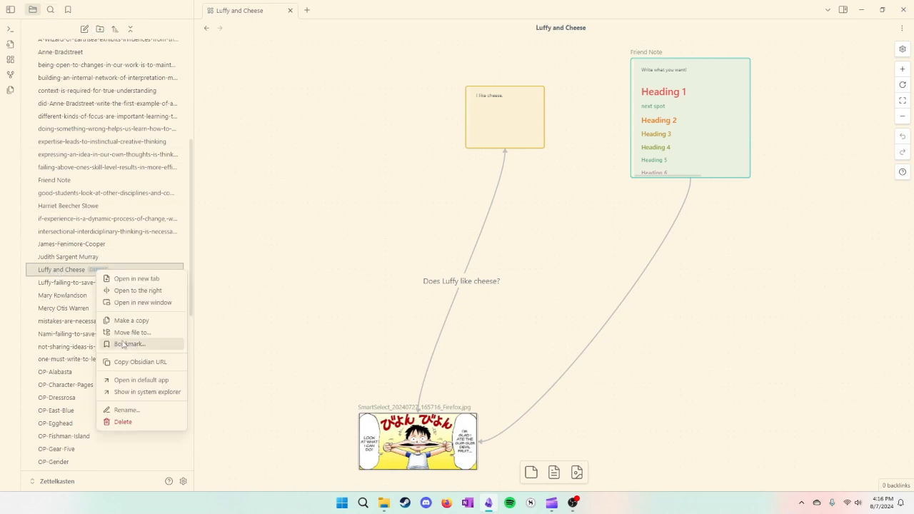
left_click(124, 425)
left_click(524, 284)
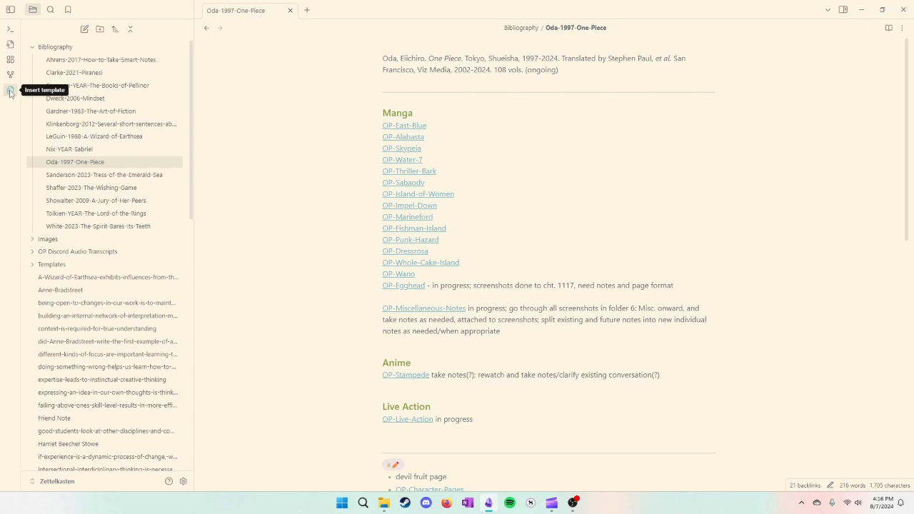
Open Friend Note and insert a bold date-and-time stamp from the templates on a new line below the image.
left_click(64, 419)
scroll(369, 207, "down", 3)
scroll(419, 257, "down", 2)
key("Return")
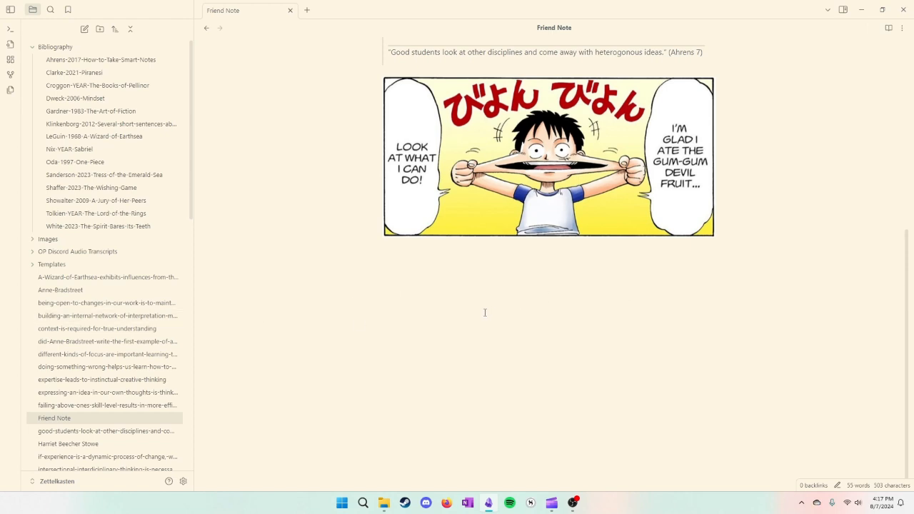
left_click(11, 90)
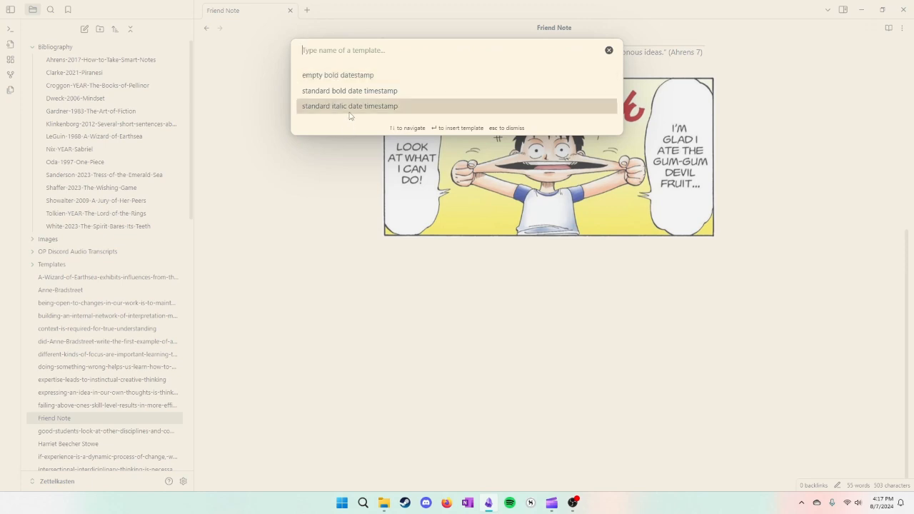
left_click(388, 76)
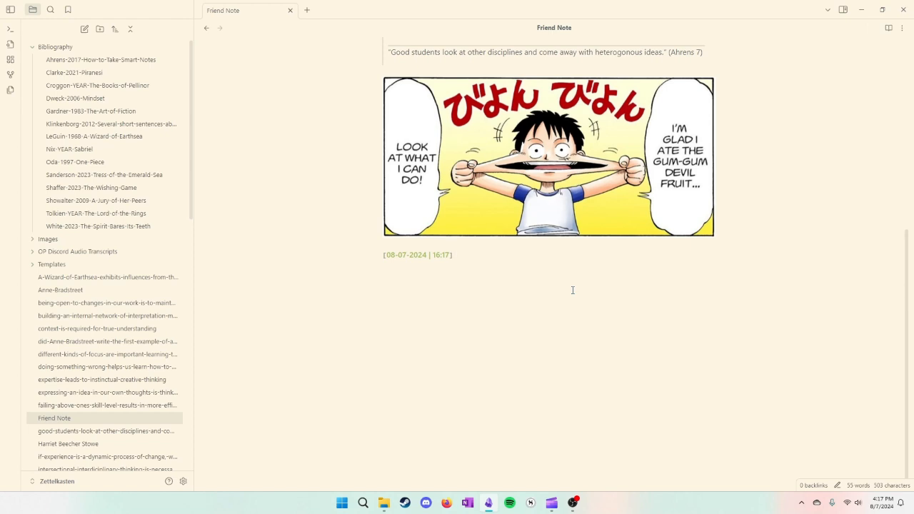
Write "Mark the new thoughts" after the timestamp and open the standard bold date timestamp note in the Templates folder.
type("Mark the new thoughts")
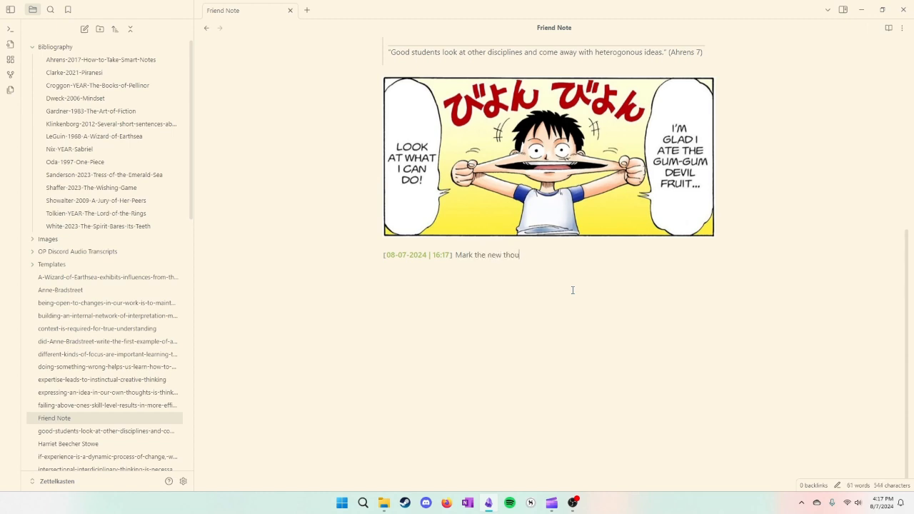
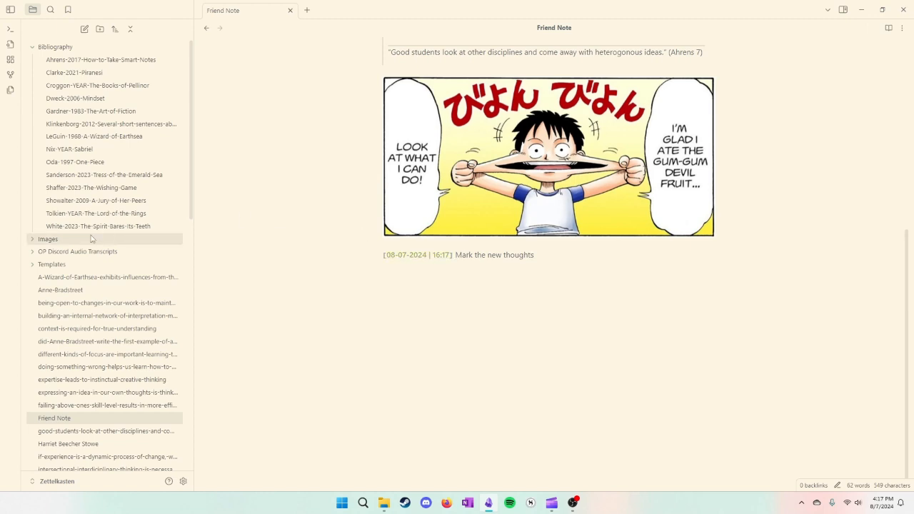
left_click(33, 266)
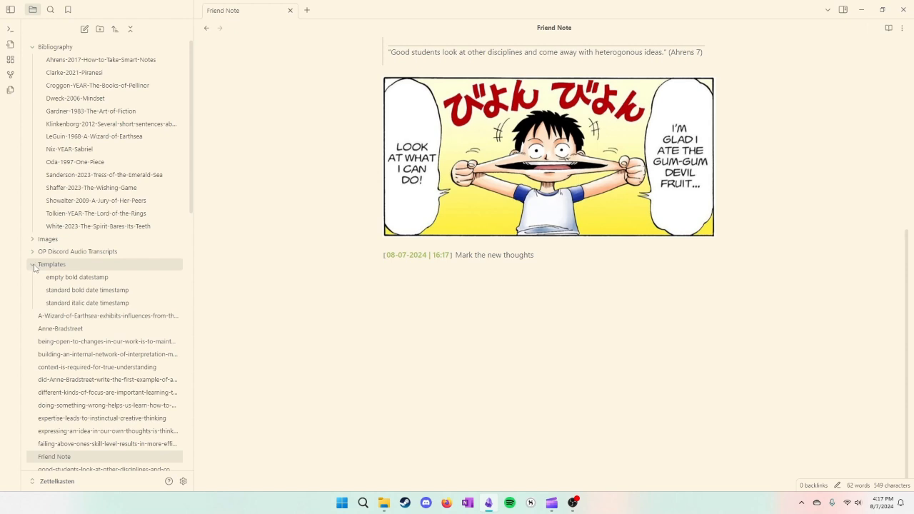
left_click(98, 291)
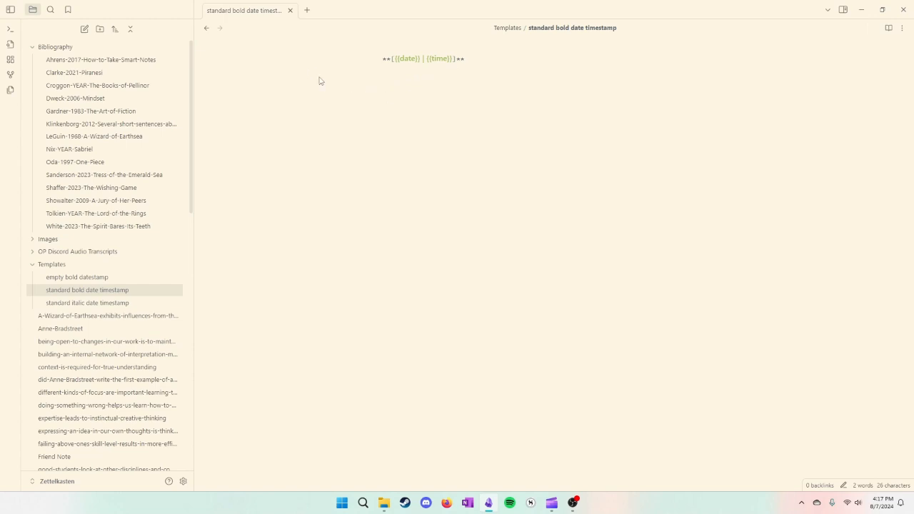
Close the timestamp template and create a new note titled "Op Template".
left_click(305, 10)
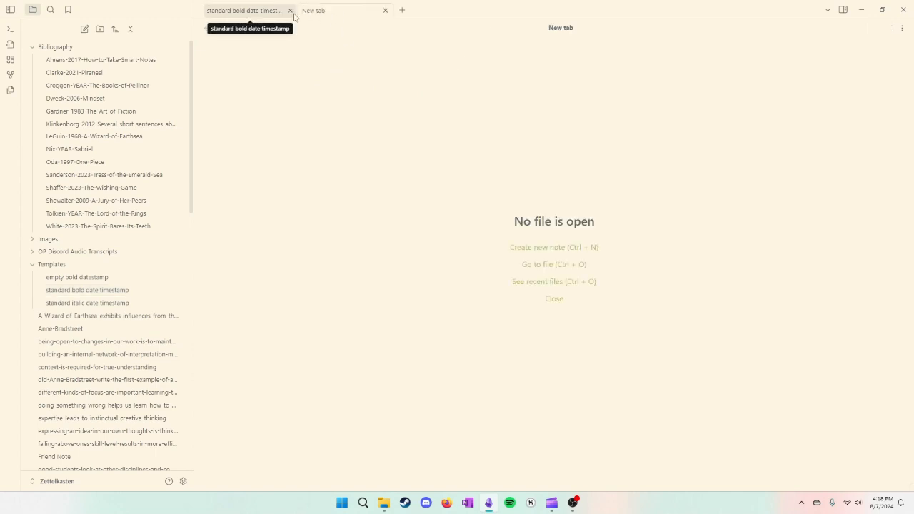
left_click(289, 11)
key("ctrl+n")
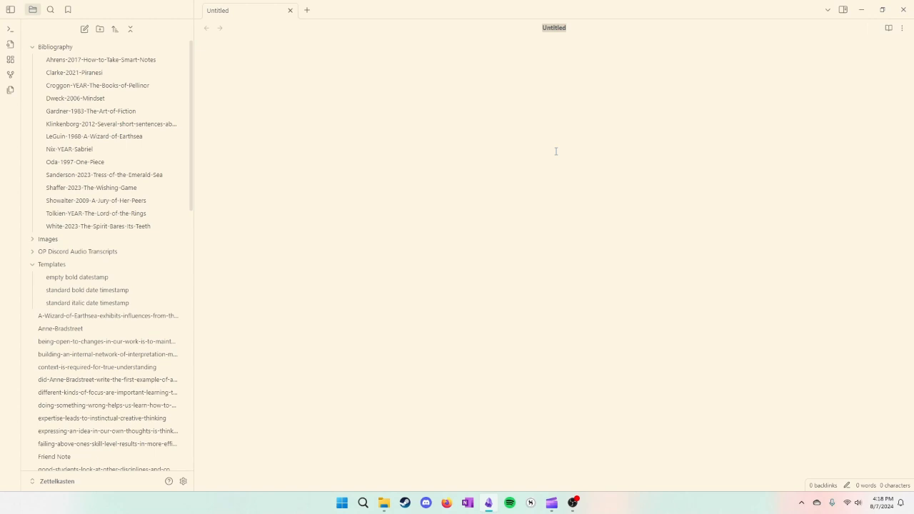
type("Op Template")
key("Return")
Add a level 2 heading "Title" and a level 6 heading "Volumes , Chapters" to the note.
type("##")
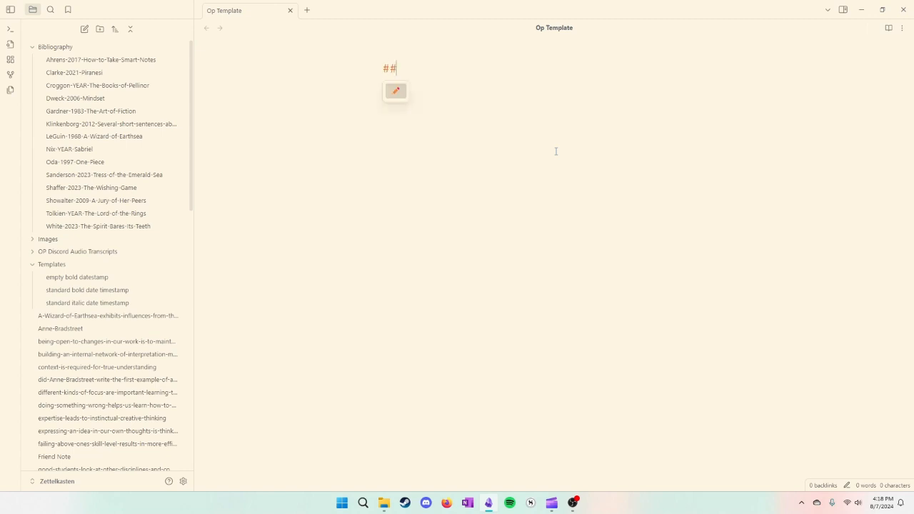
type(" Title")
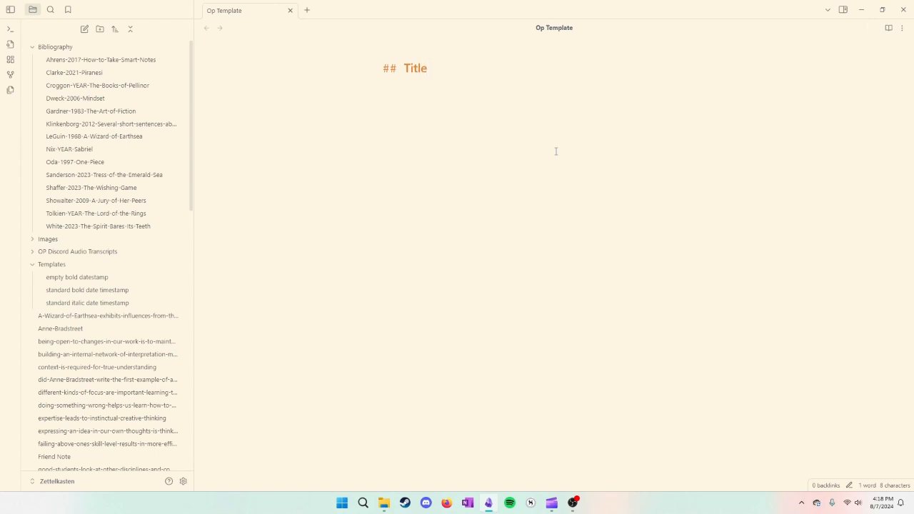
key("Return")
type("##")
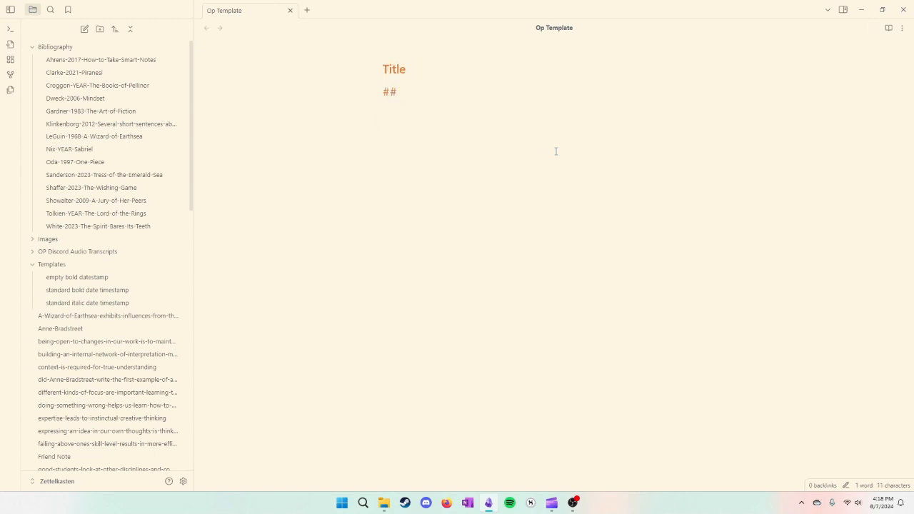
type("####")
type("  Volume")
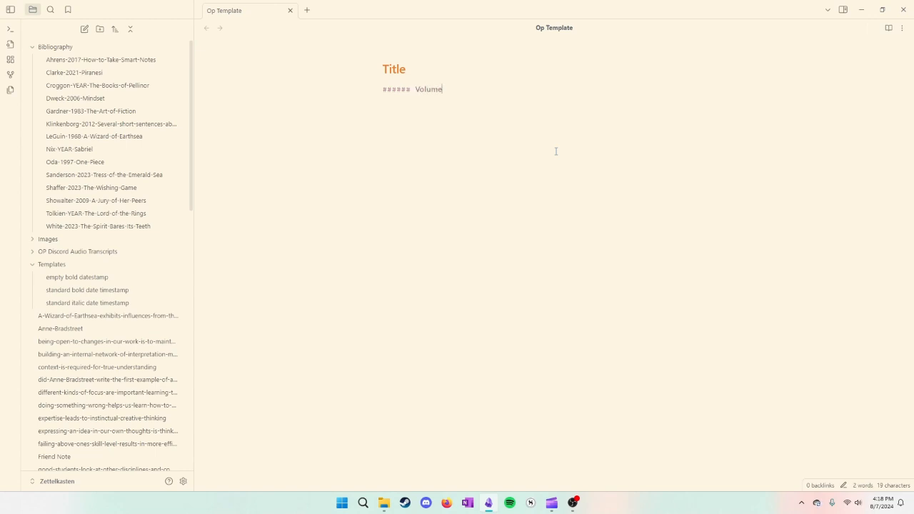
type("s , Chapters")
key("Return")
Add placeholder links displayed as "«Previous" and "Next »", separated by a vertical bar, below the Volumes , Chapters heading.
type("[[ |")
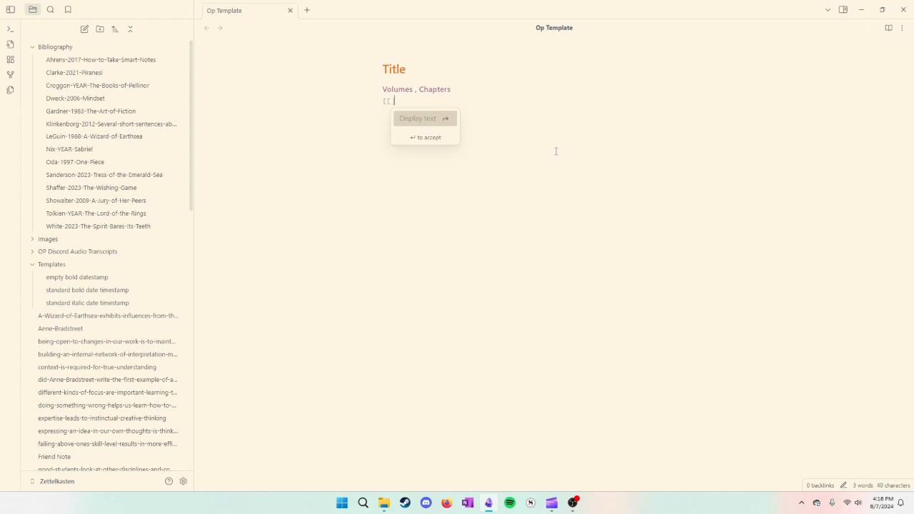
type("c")
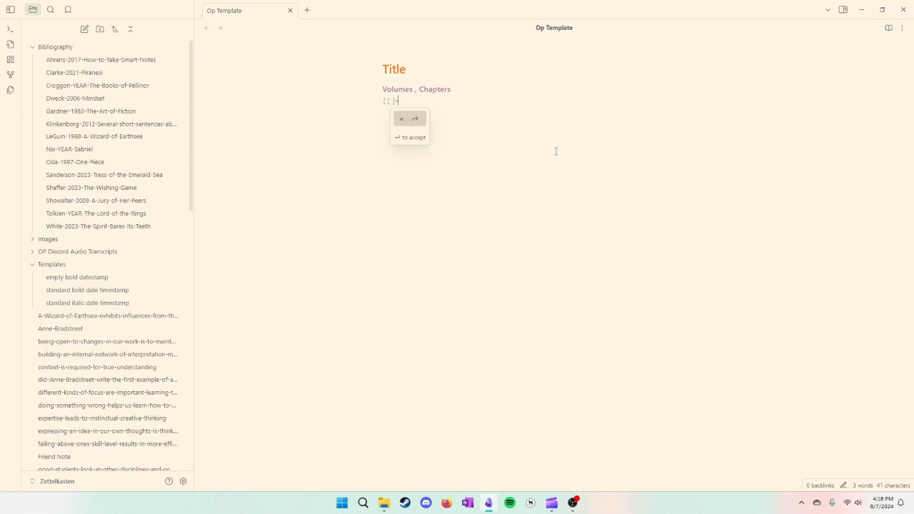
type("Previous")
key("Return")
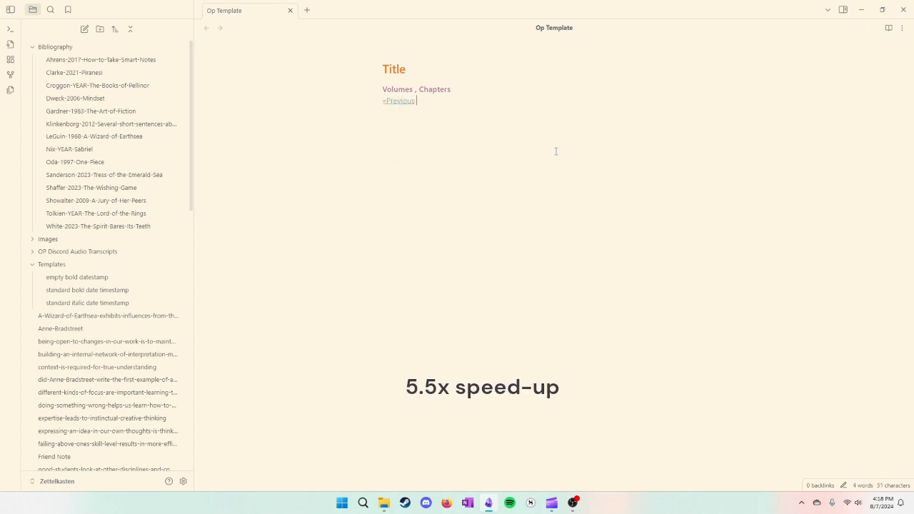
type("| [[Next »")
key("Return")
Add a level 5 heading "Contains:" followed by two bullets reading "Title".
key("Return")
key("Return")
type("##### Contains:")
key("Return")
type("- Title")
key("Return")
type("- Title")
key("Return")
Add a level 5 heading holding an internal heading link to "Screenshots Below" beneath the bullets.
key("Return")
key("Return")
type("##### [[#Screenshots Below")
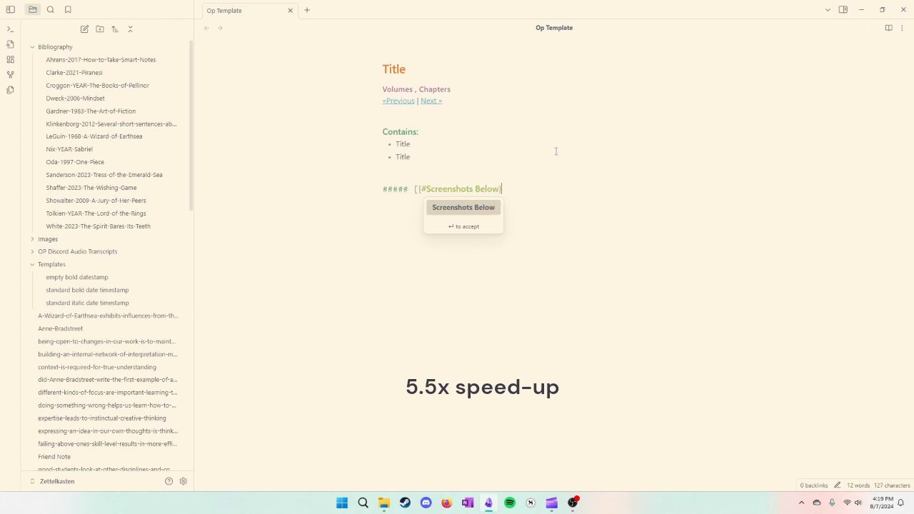
key("Return")
key("Return")
Insert a link to Oda-1997-One-Piece between two horizontal rules.
type("***")
key("Return")
type("[[Oda-1997-One-Piece")
key("Return")
key("Return")
type("***")
key("Return")
Add a level 6 heading "Reading Title" with the bullets "Take notes here" and "and here".
type("###")
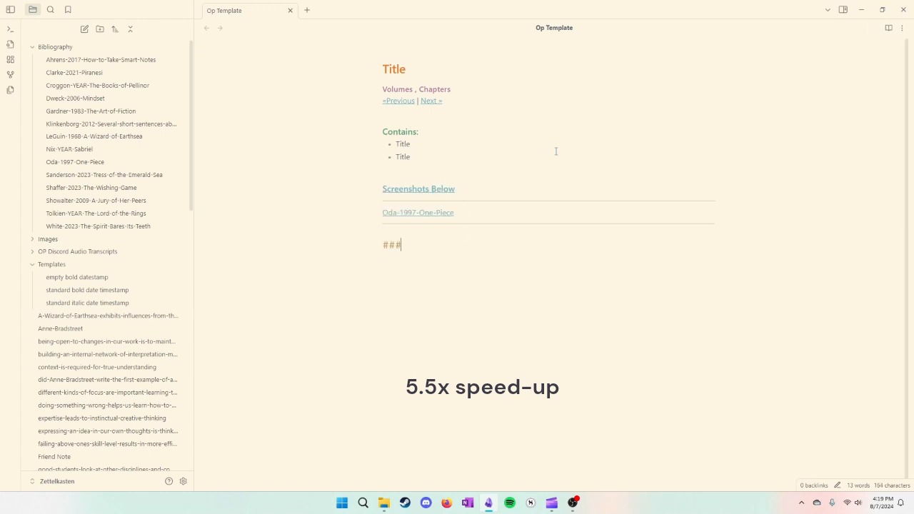
type("### Reading Title")
key("Return")
type("- Take notes here")
key("Return")
type("and here")
key("Return")
Below a horizontal rule, add a level 5 heading "Screenshots" and a level 6 heading "Reading Title Screenshots".
key("Return")
type("***")
key("Return")
type("###### Screenshots")
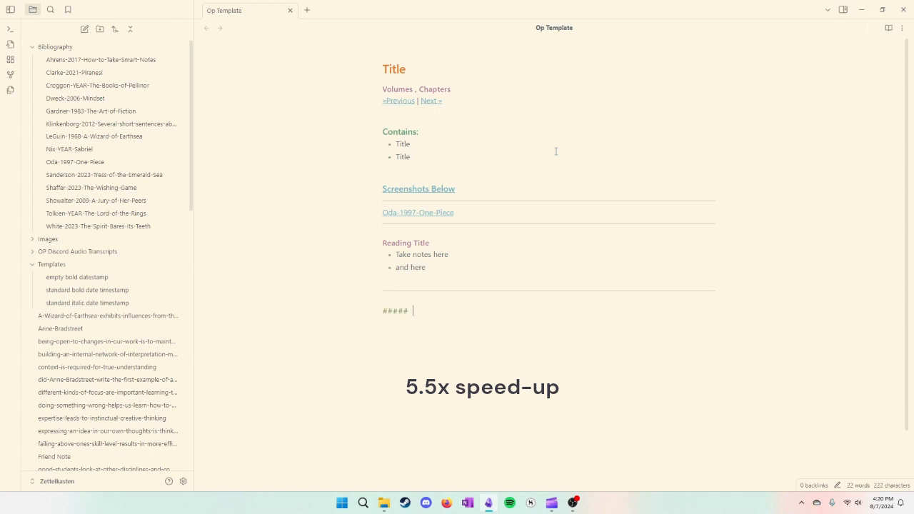
key("Return")
type("###### Reading Title Screenshots")
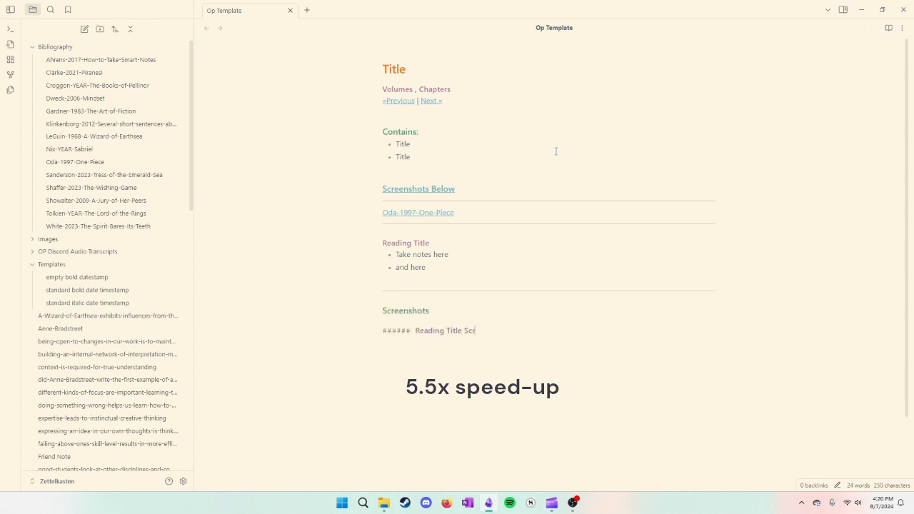
Point the Screenshots Below link to the Screenshots heading and give it the display text "Screenshots Below".
left_click(500, 189)
key("BackSpace")
key("BackSpace")
key("BackSpace")
key("BackSpace")
key("BackSpace")
key("BackSpace")
type("|Screenshots Below")
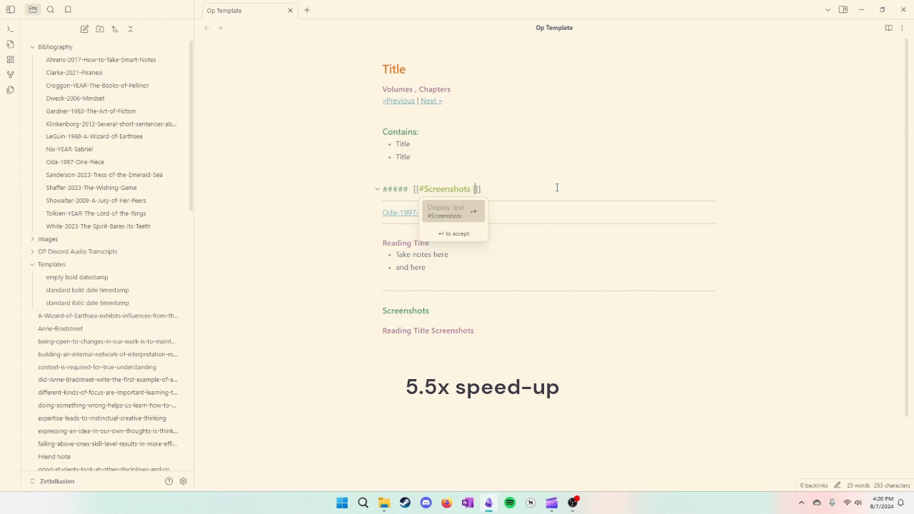
key("Return")
Add the placeholder embed ![[insert file here]] under the Reading Title Screenshots heading.
left_click(592, 425)
key("Return")
type("![[insert file here]]")
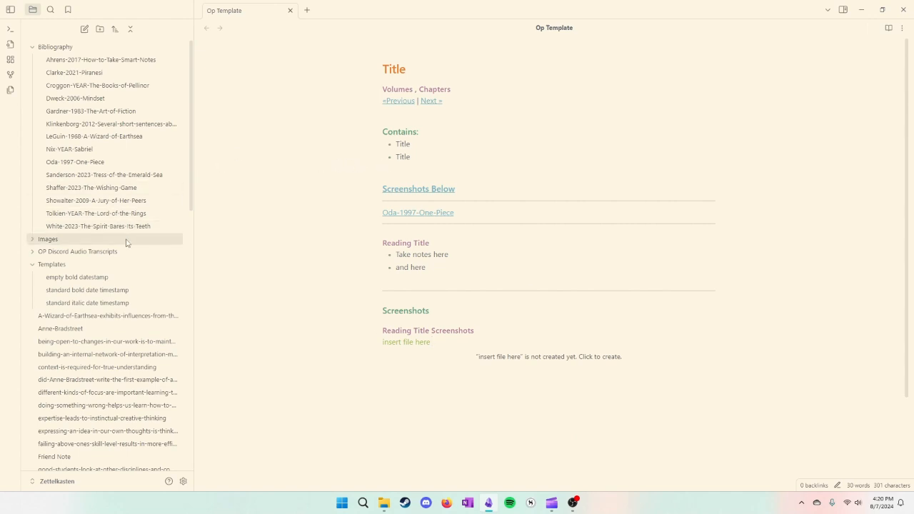
Move the Op Template note into the Templates folder.
scroll(134, 239, "down", 5)
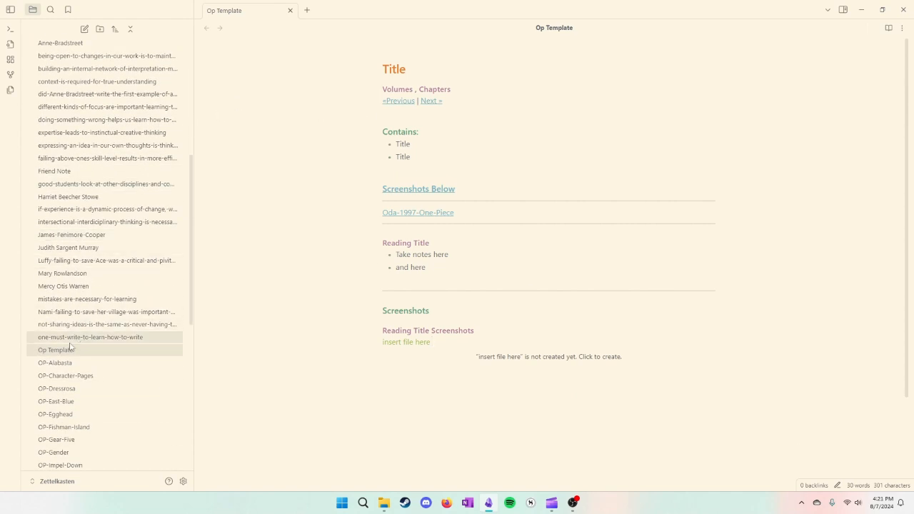
scroll(74, 335, "up", 3)
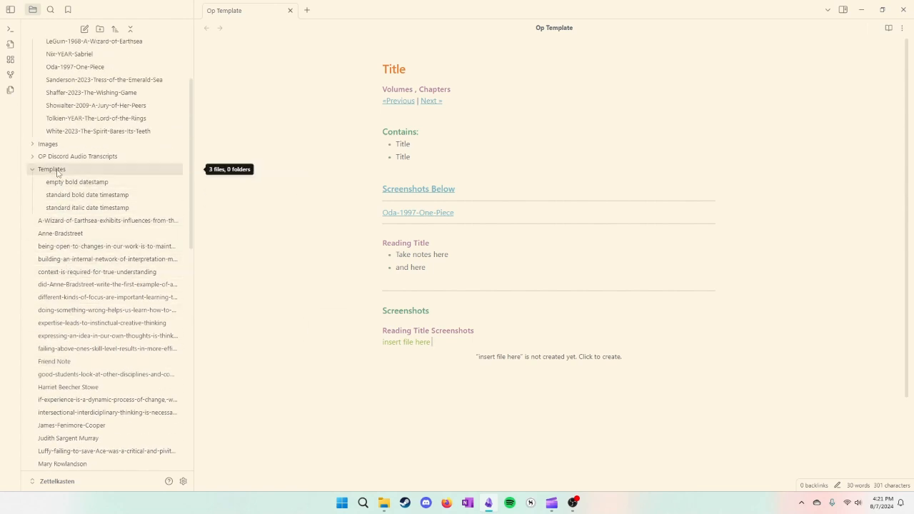
scroll(57, 171, "down", 2)
scroll(71, 197, "up", 3)
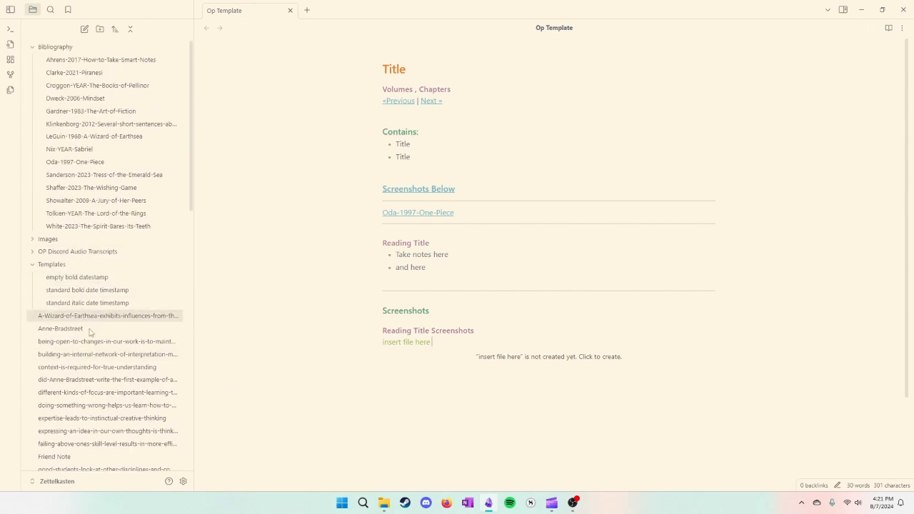
scroll(85, 289, "down", 10)
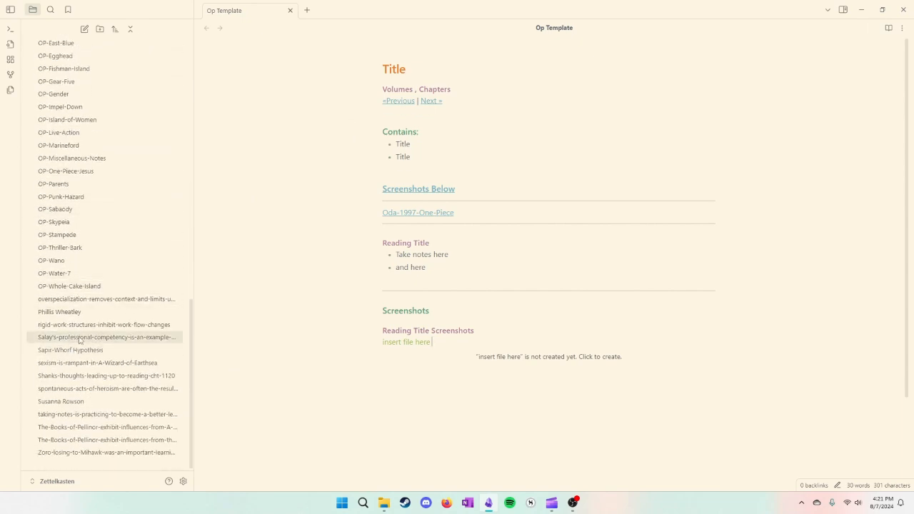
scroll(79, 207, "up", 5)
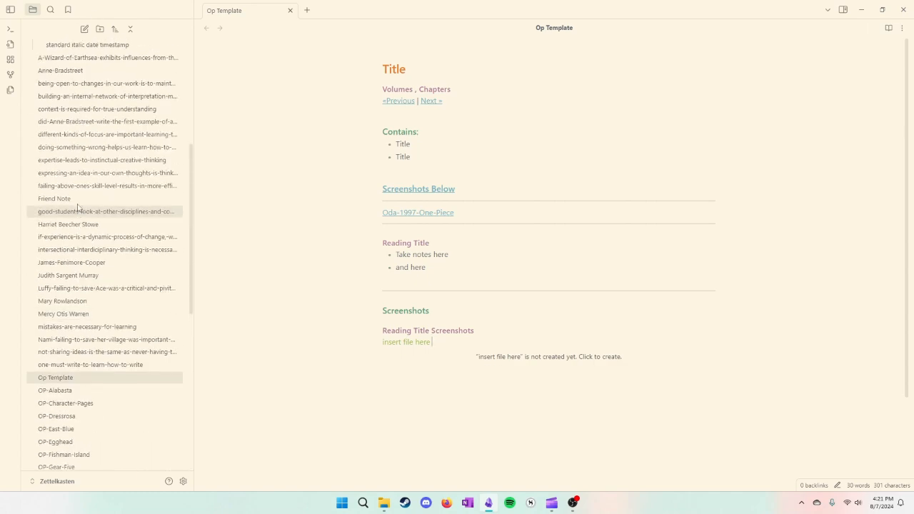
left_click(901, 28)
left_click(871, 140)
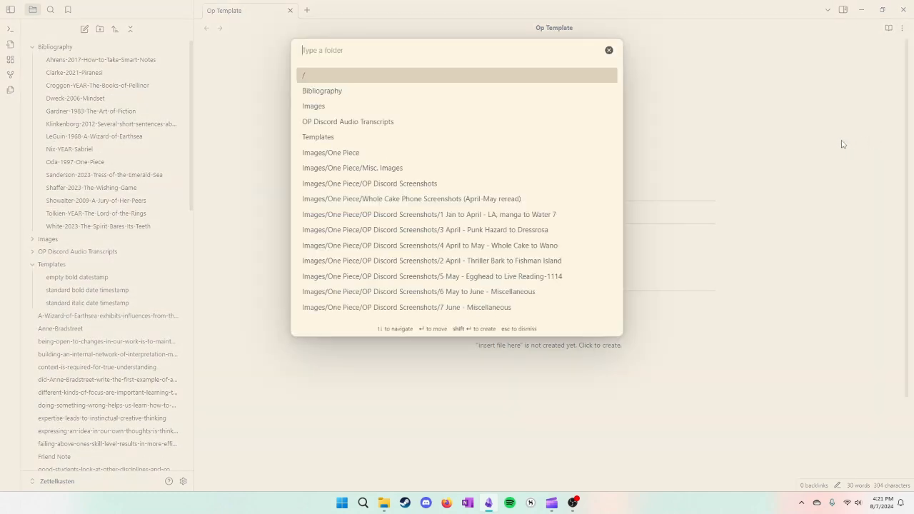
left_click(320, 137)
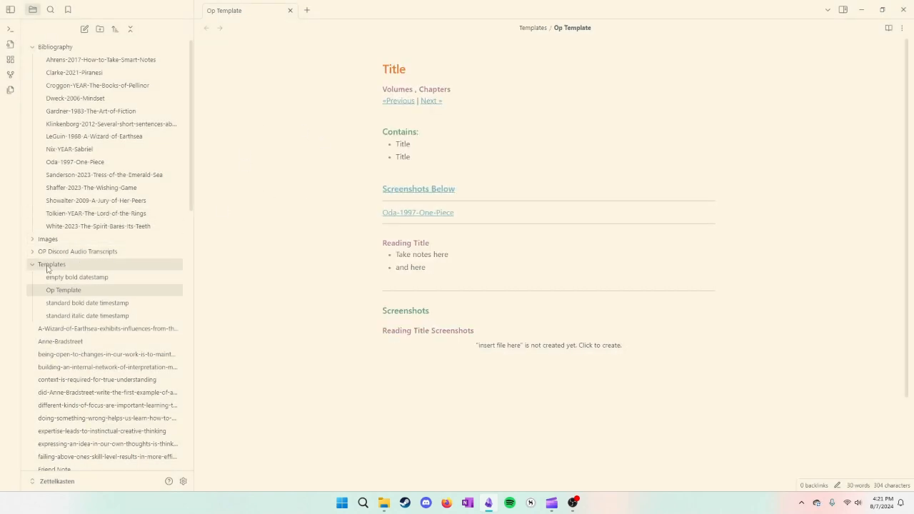
Check the Templates folder and the insertable template list for Op Template without inserting anything.
left_click(34, 266)
left_click(35, 266)
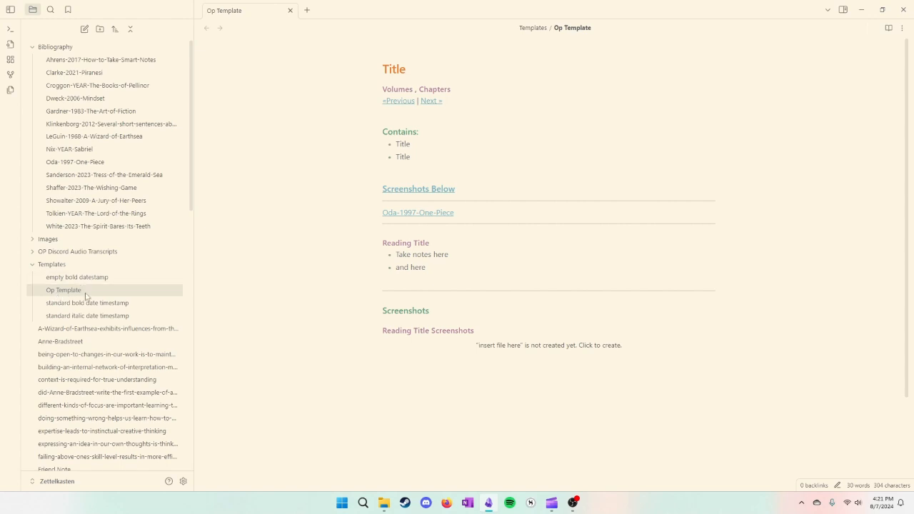
left_click(11, 91)
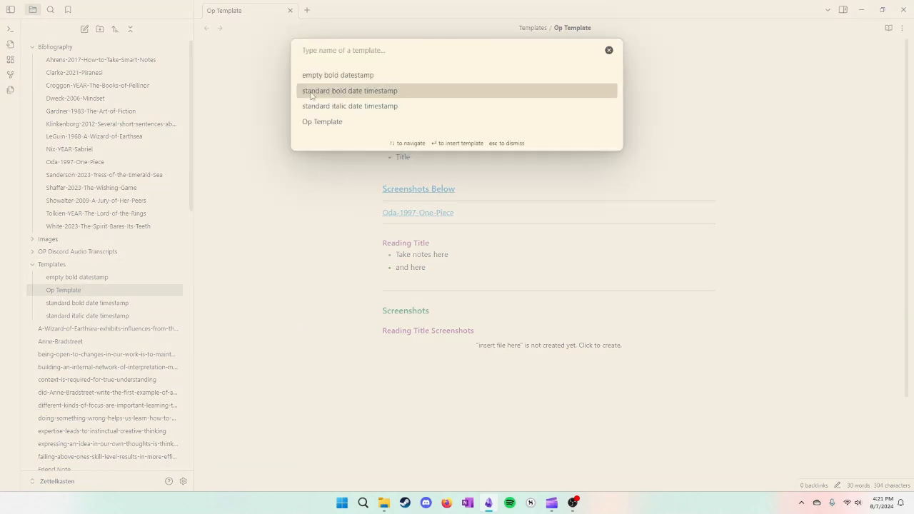
left_click(608, 51)
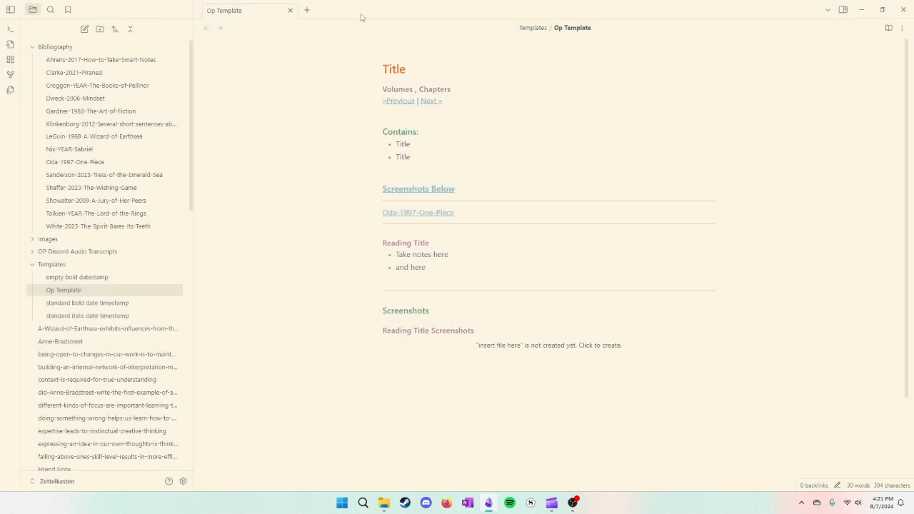
Open Friend Note and insert Op Template below the "Mark the new thoughts" line.
left_click(306, 10)
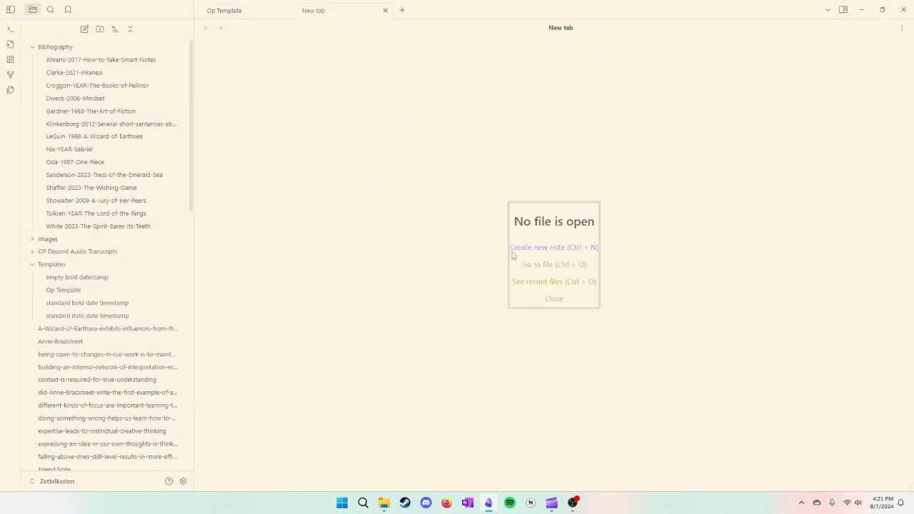
left_click(384, 10)
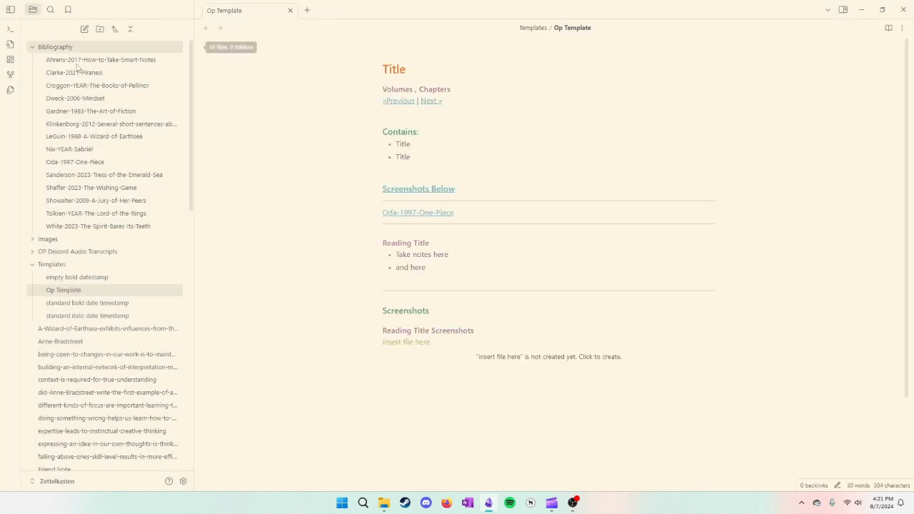
scroll(112, 281, "down", 4)
left_click(107, 326)
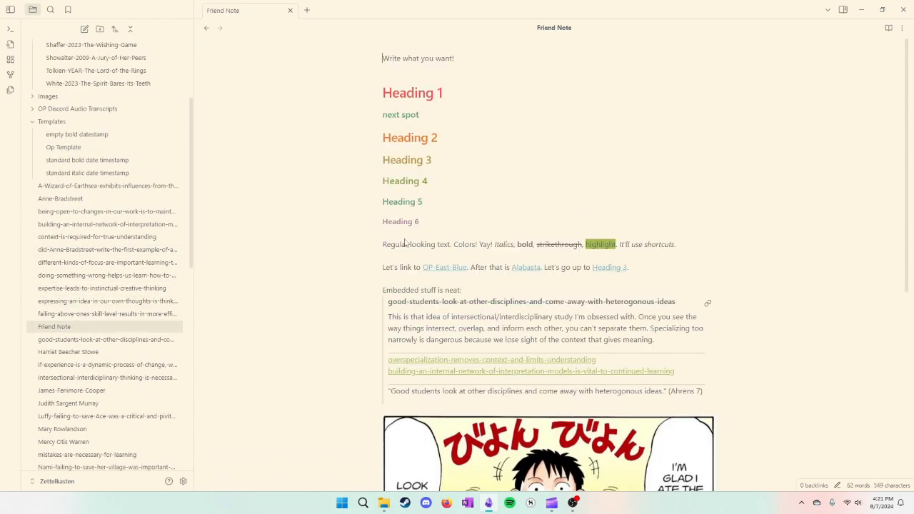
scroll(428, 244, "down", 5)
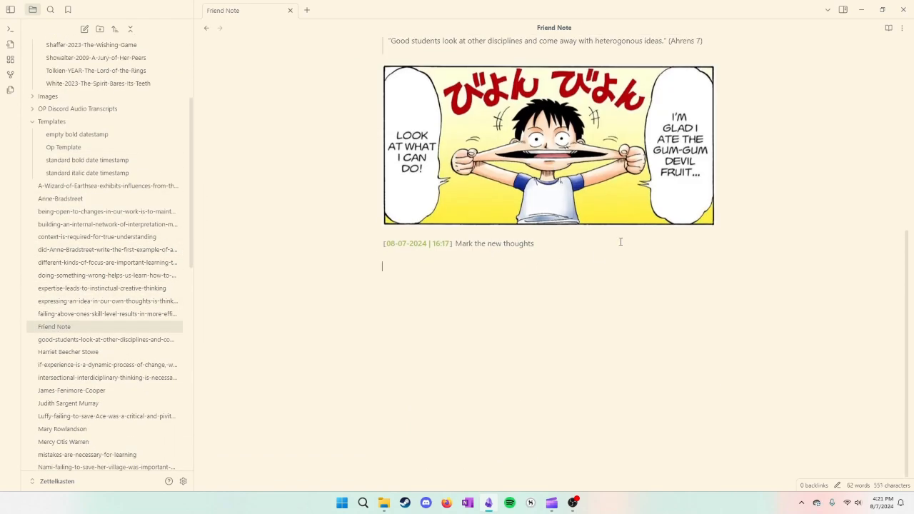
key("alt+t")
left_click(343, 122)
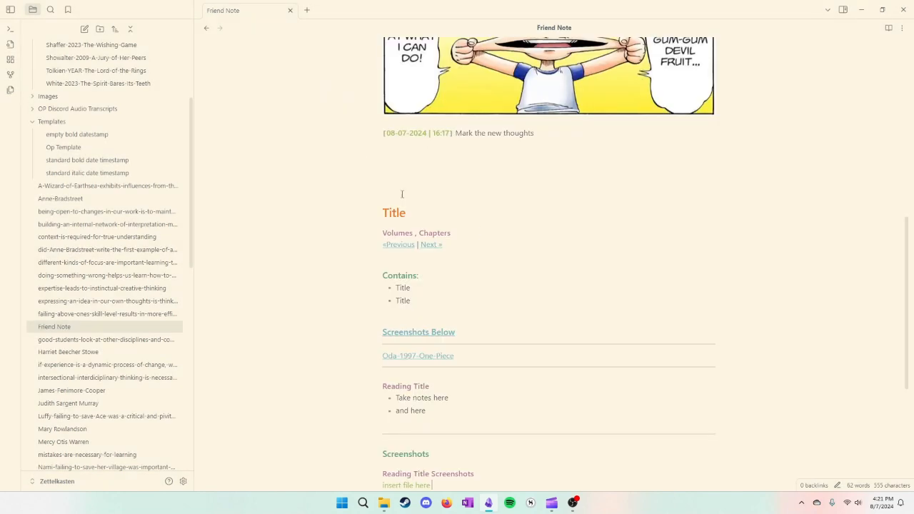
scroll(578, 219, "down", 2)
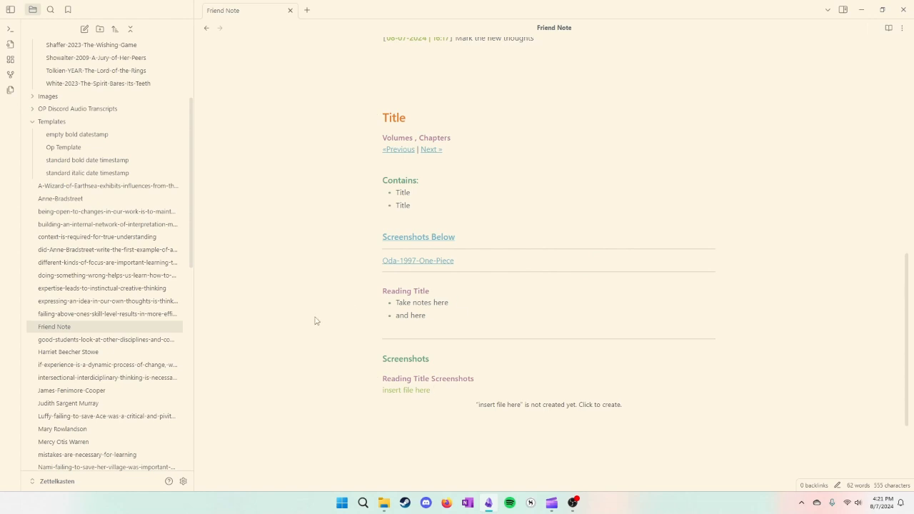
Delete the Op Template note from the Templates folder and collapse that folder in the file list.
scroll(150, 302, "up", 2)
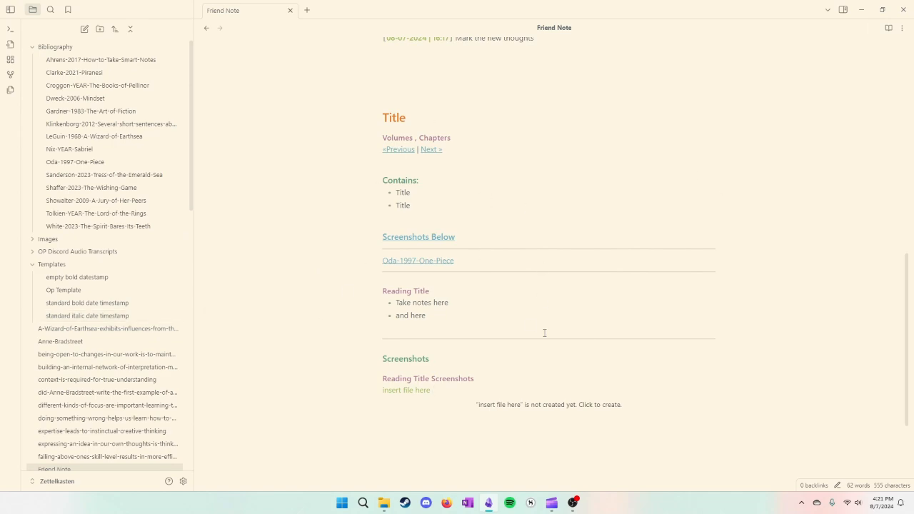
scroll(353, 284, "up", 5)
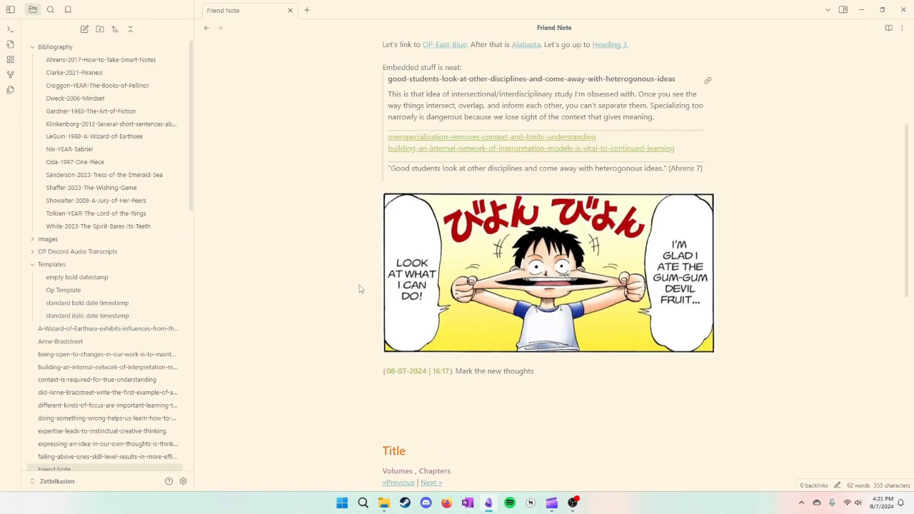
scroll(347, 283, "down", 2)
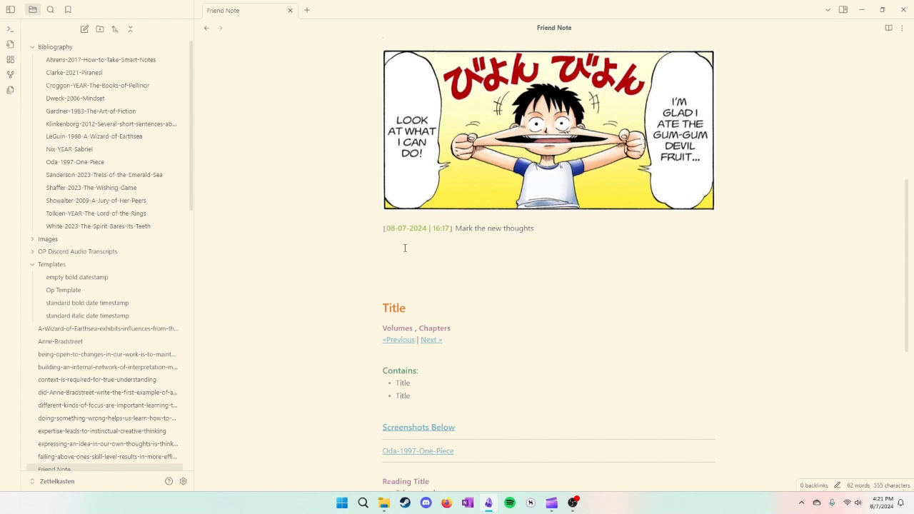
scroll(328, 272, "down", 3)
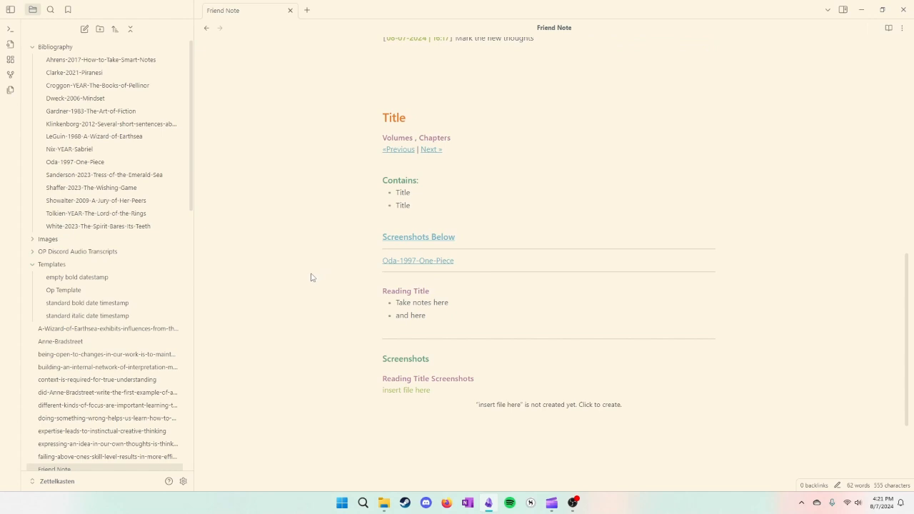
right_click(57, 292)
left_click(90, 457)
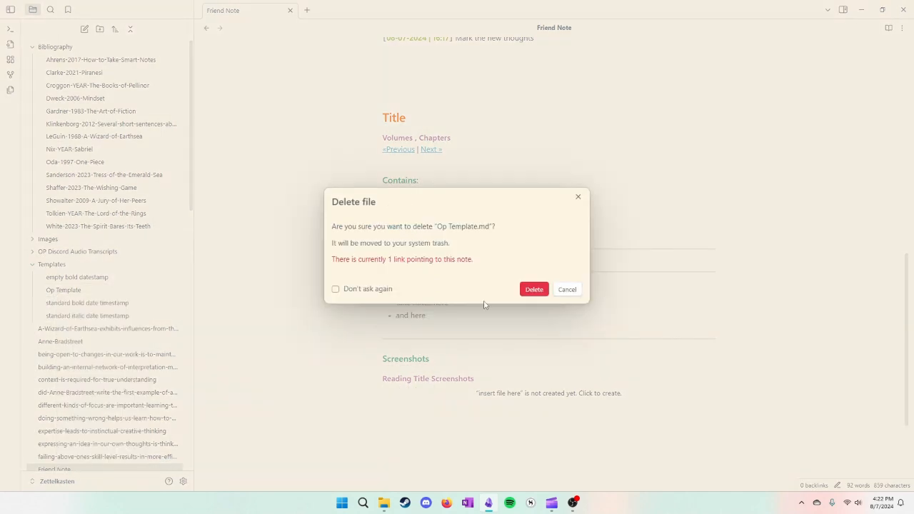
left_click(533, 289)
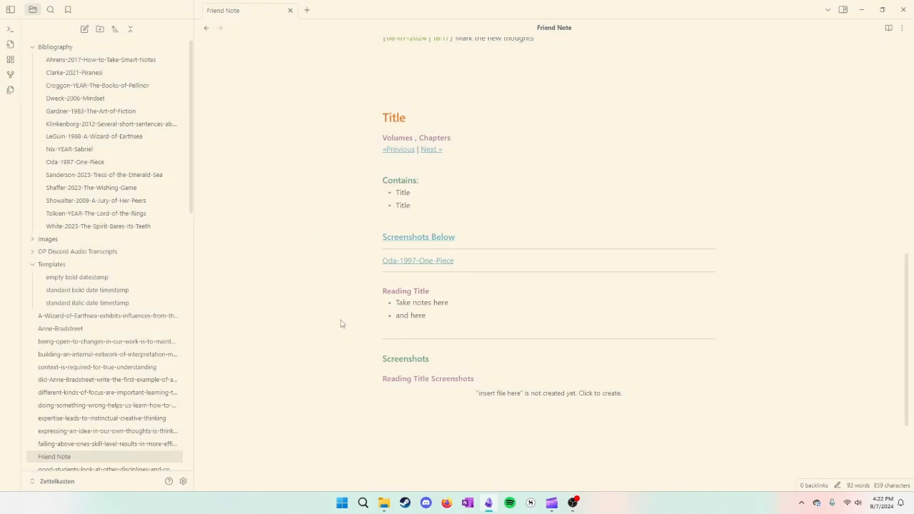
scroll(341, 323, "up", 8)
left_click(53, 265)
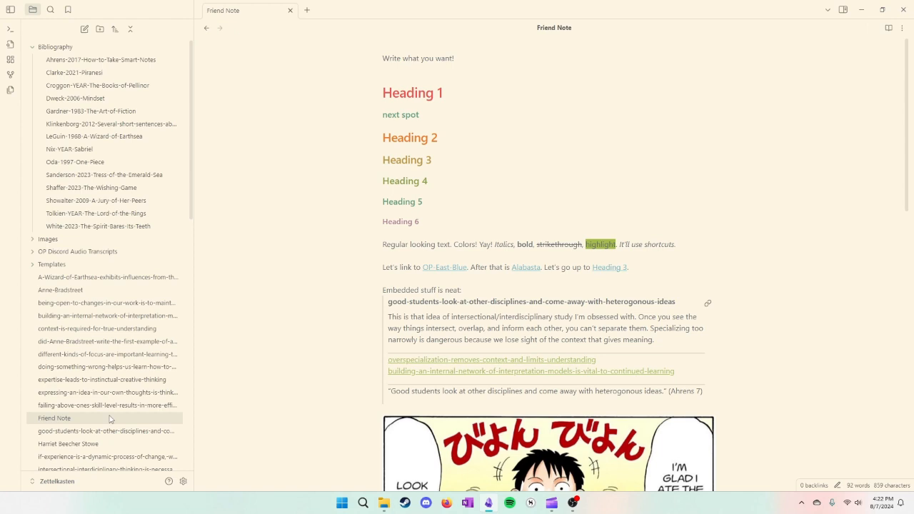
Review the default editing mode choices and the display options in the Editor settings, then close the settings.
left_click(183, 482)
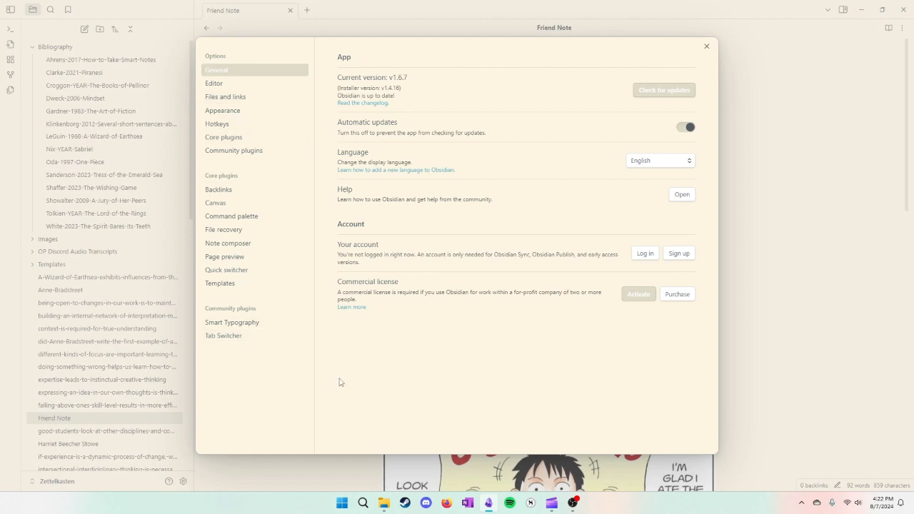
left_click(218, 84)
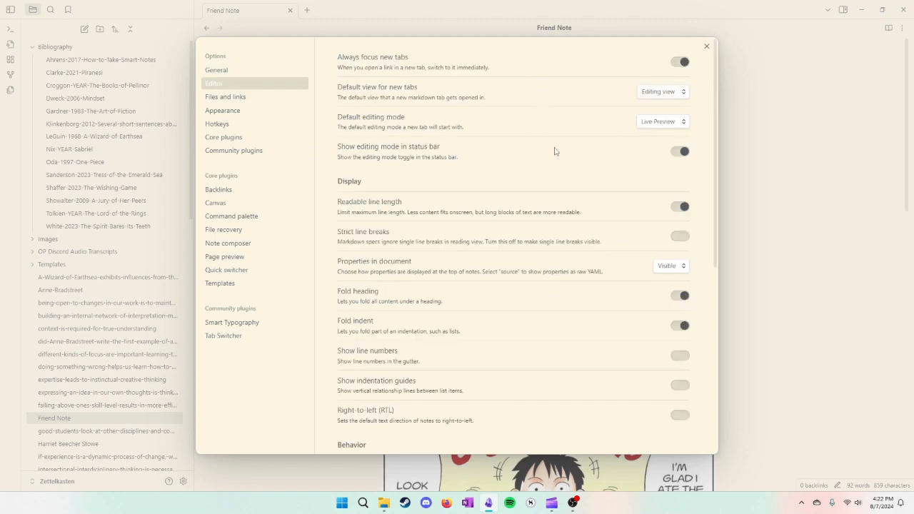
left_click(656, 126)
left_click(657, 127)
left_click(646, 122)
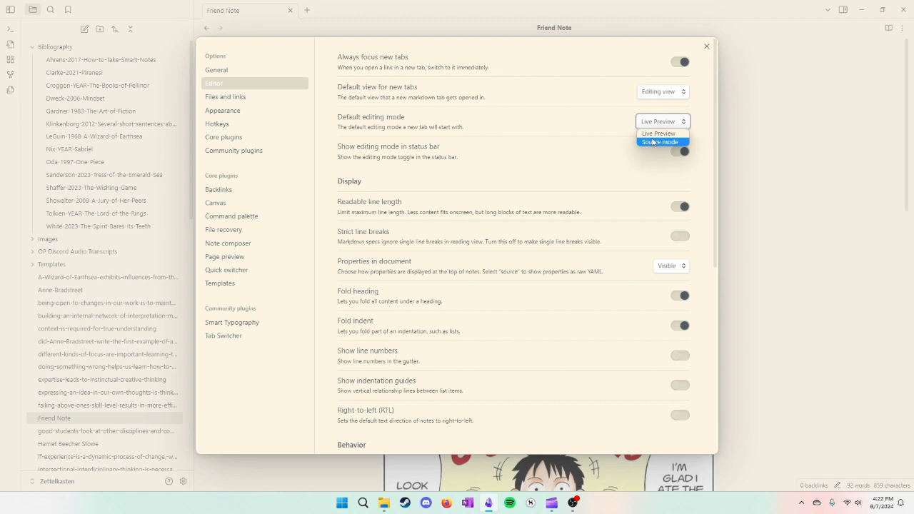
left_click(602, 160)
scroll(513, 113, "down", 3)
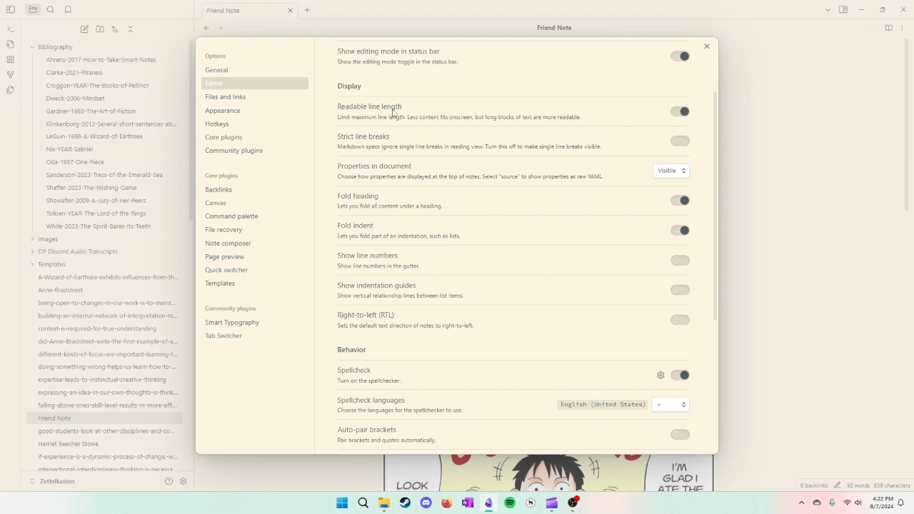
left_click(706, 46)
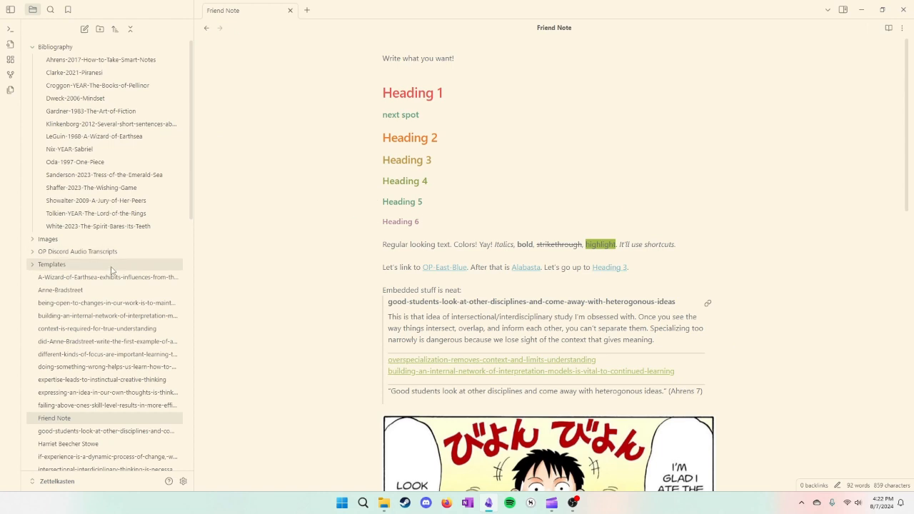
Reopen the settings to examine the Editor behavior options and the words in the spellcheck dictionary.
left_click(183, 482)
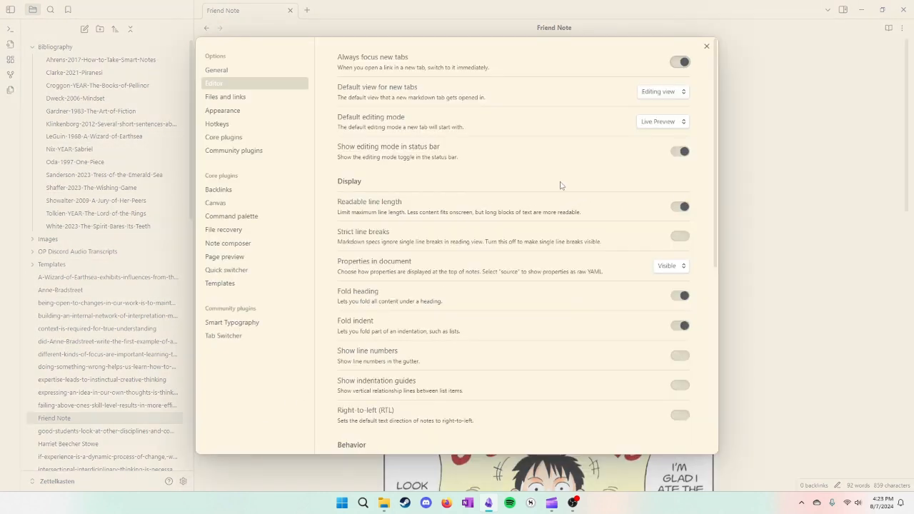
scroll(559, 225, "down", 5)
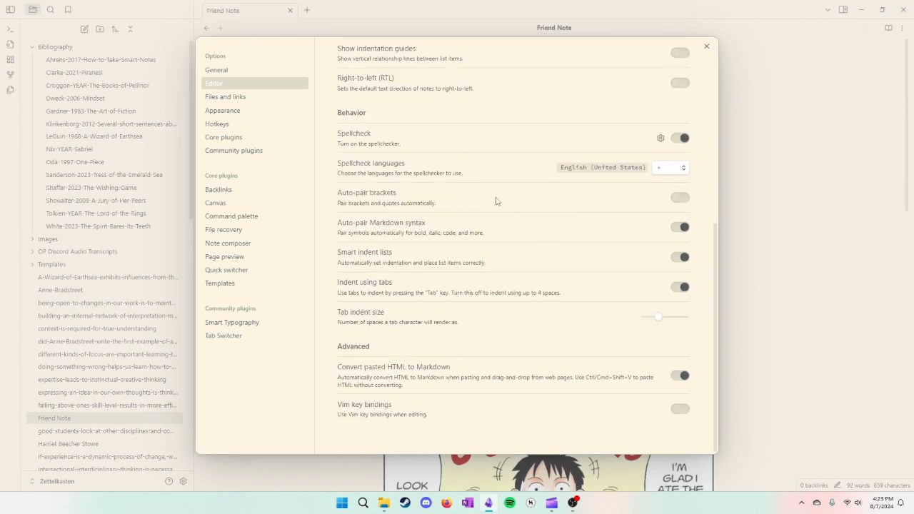
scroll(503, 270, "up", 1)
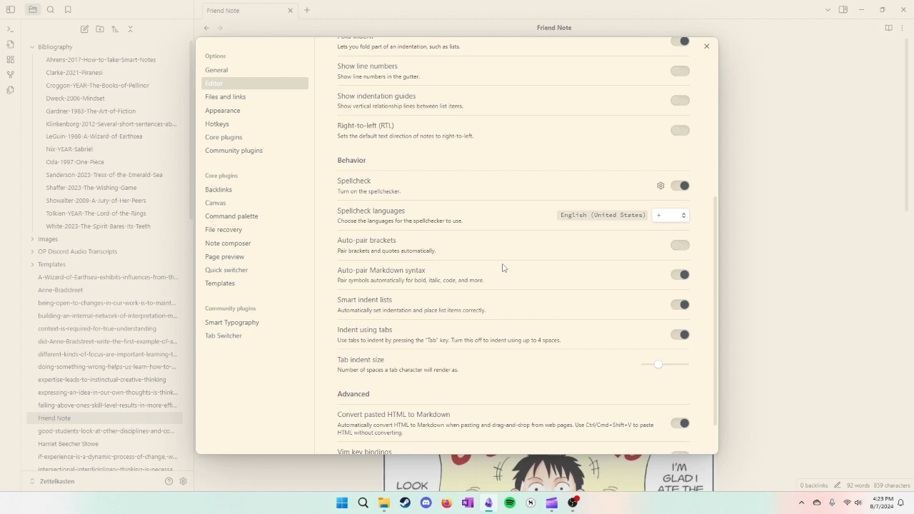
scroll(502, 267, "up", 1)
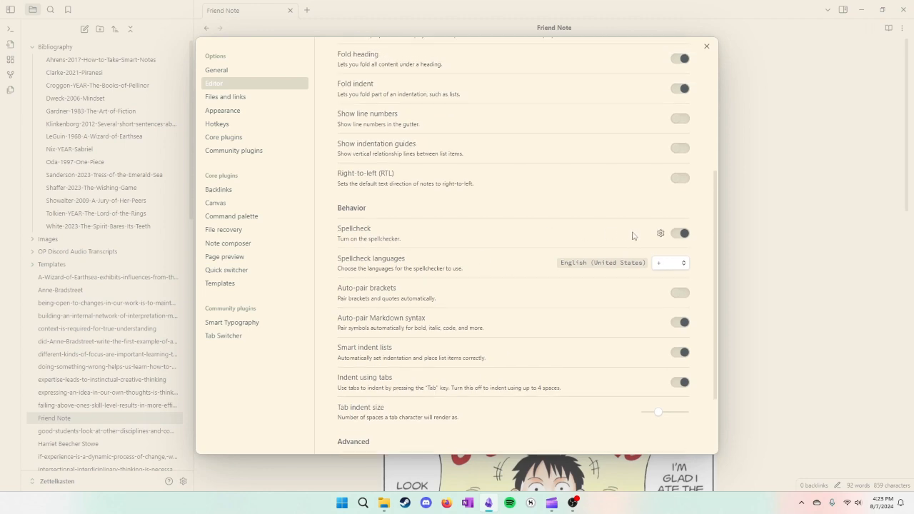
left_click(660, 234)
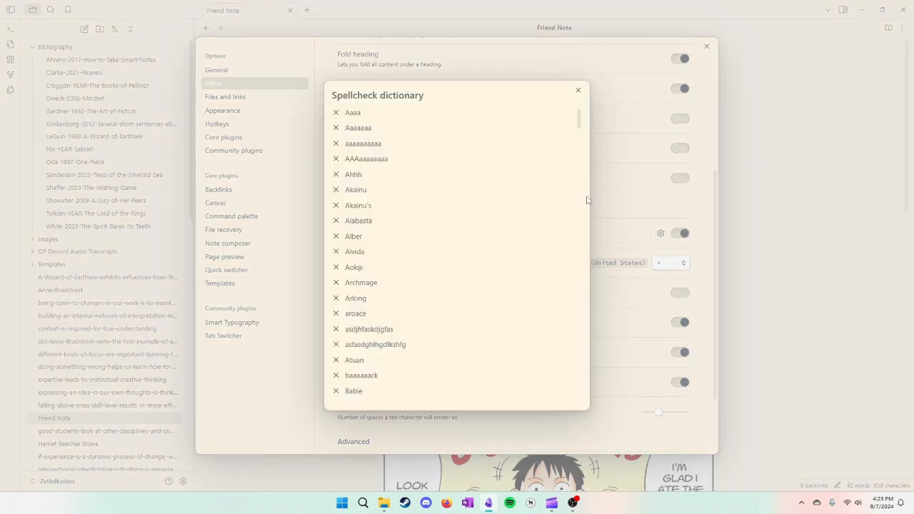
left_click(578, 90)
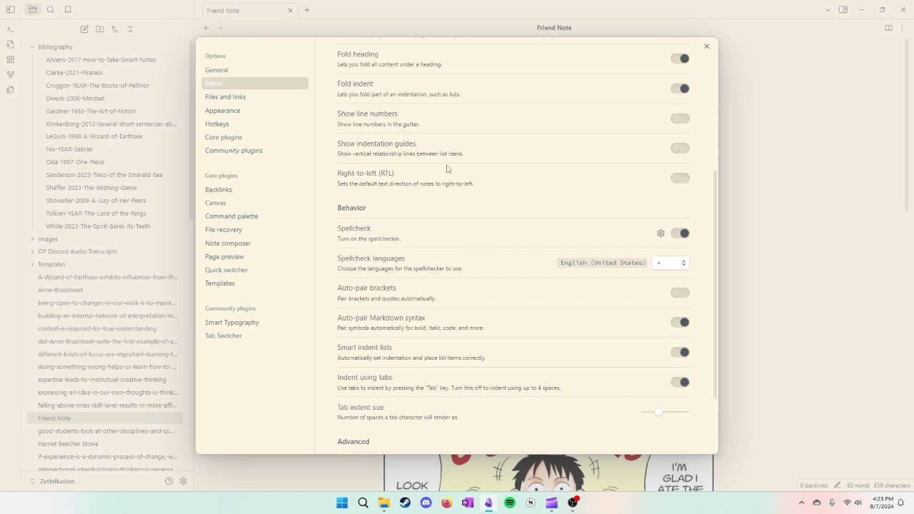
Look over the Files and links and Appearance settings, including the default location for new notes.
left_click(240, 99)
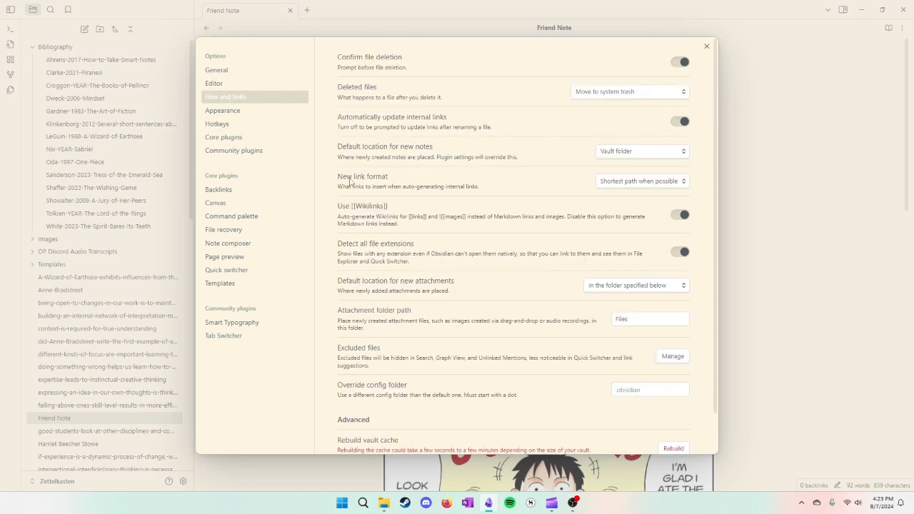
left_click(236, 113)
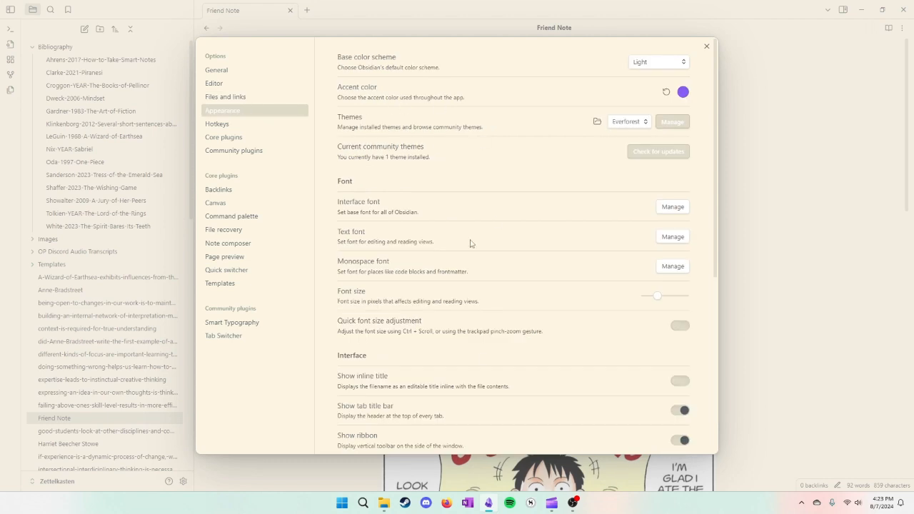
left_click(232, 99)
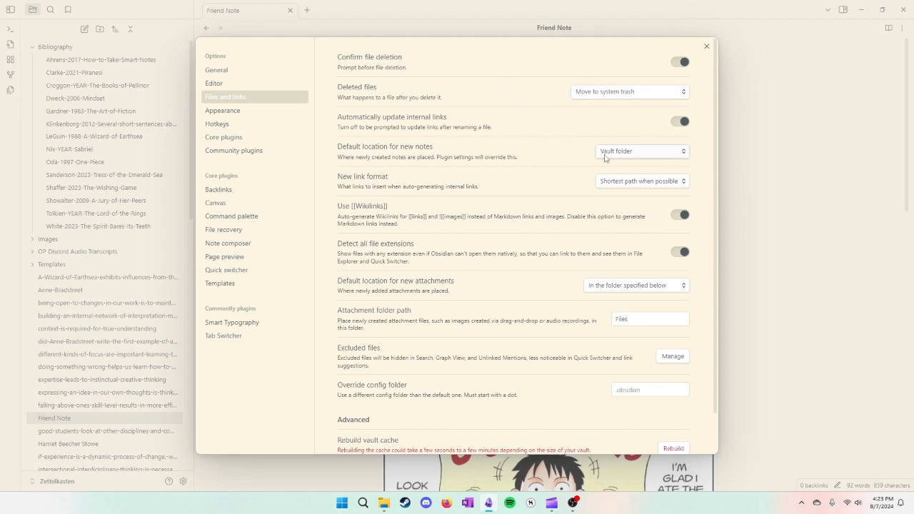
Browse the full list of commands and their assigned shortcuts in the Hotkeys settings.
left_click(226, 125)
scroll(512, 181, "down", 5)
scroll(525, 178, "down", 20)
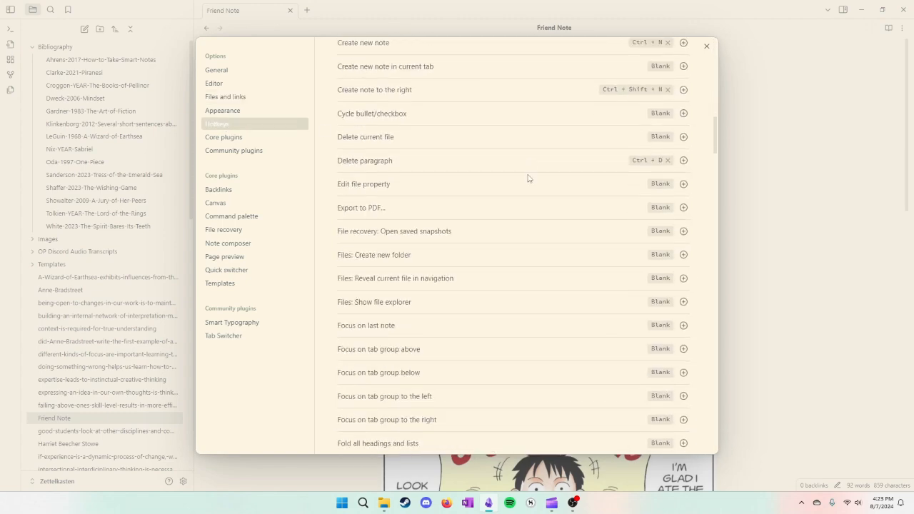
scroll(528, 179, "down", 20)
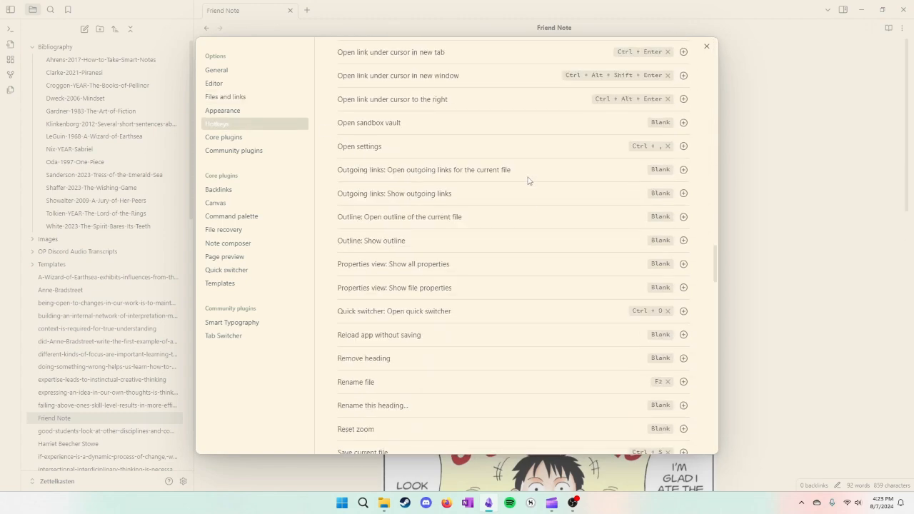
scroll(531, 183, "down", 13)
scroll(530, 178, "up", 5)
scroll(529, 171, "up", 20)
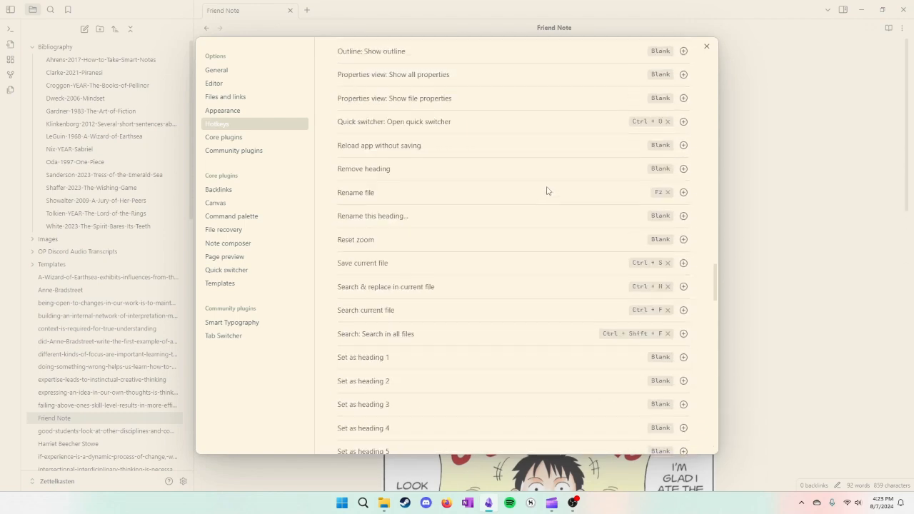
scroll(547, 189, "up", 15)
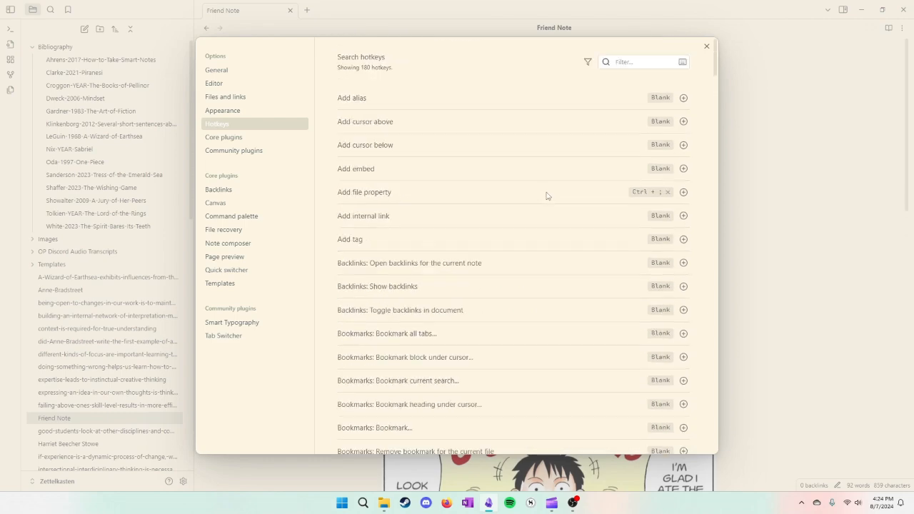
scroll(528, 337, "down", 1)
scroll(540, 324, "up", 1)
scroll(388, 191, "down", 1)
scroll(390, 194, "up", 1)
Open the community theme browser from the Appearance settings and look through the light themes.
left_click(226, 112)
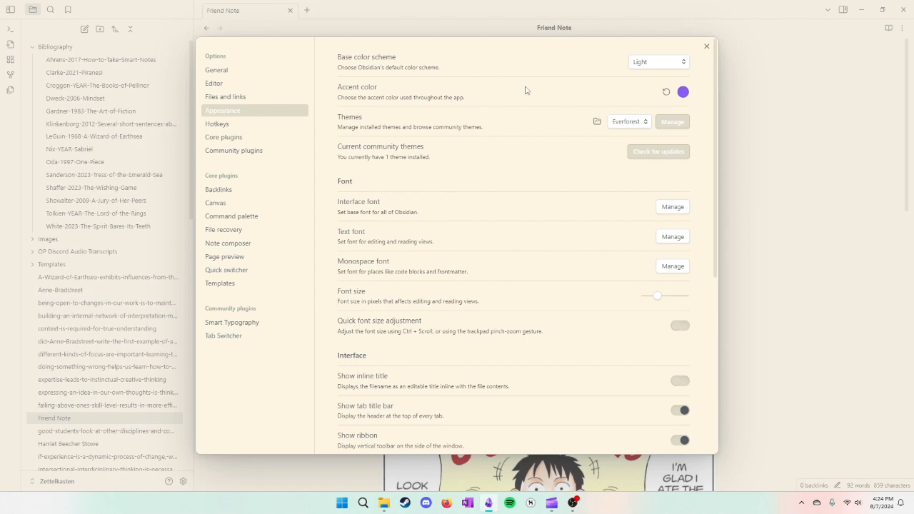
left_click(672, 122)
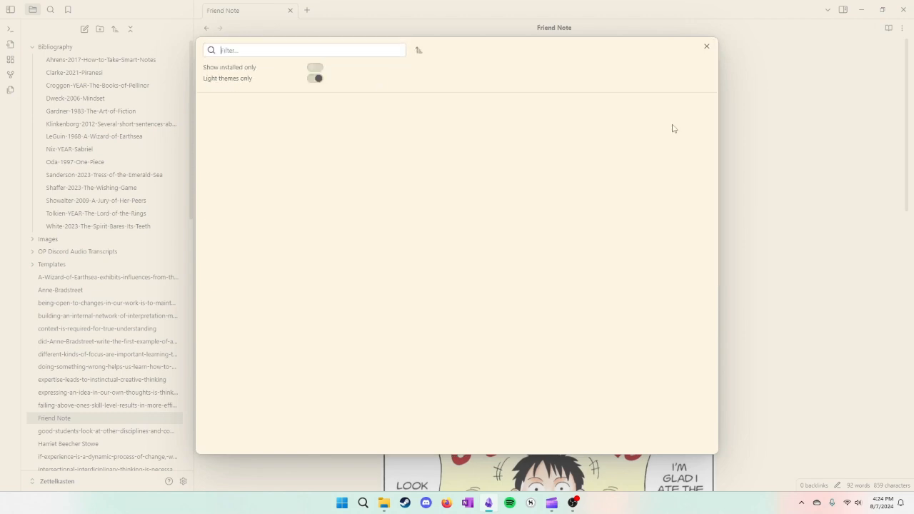
scroll(596, 261, "down", 1)
scroll(597, 261, "down", 20)
scroll(586, 265, "down", 6)
scroll(586, 265, "down", 6)
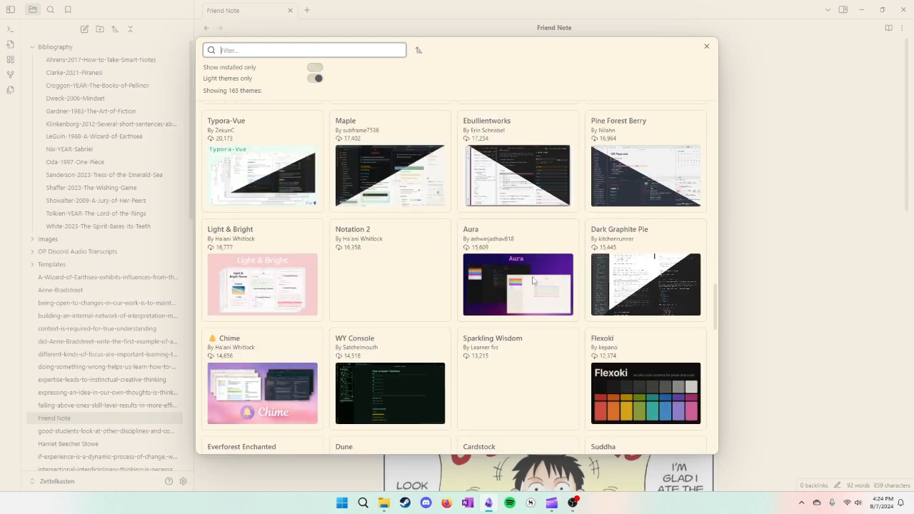
scroll(498, 240, "up", 20)
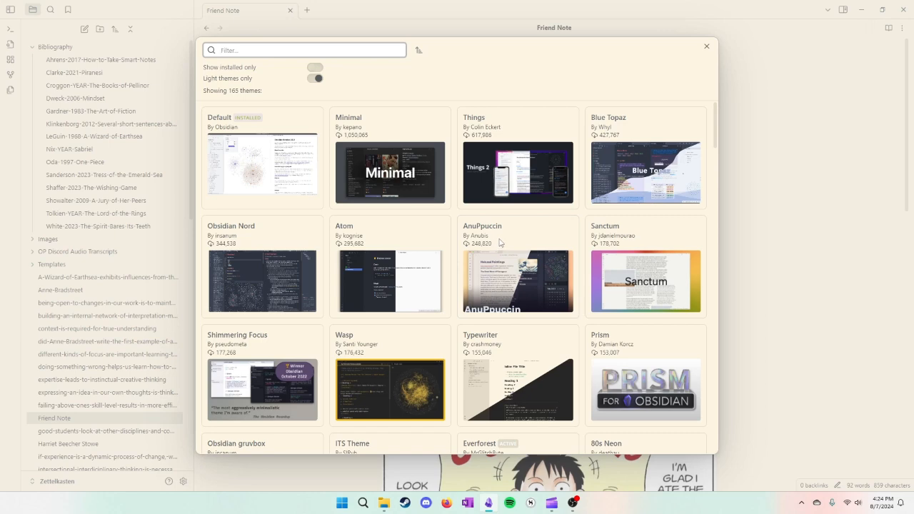
View the Cyber Glow theme's description and preview images, then return to the start of the theme list.
scroll(498, 243, "down", 10)
scroll(498, 242, "down", 6)
left_click(640, 276)
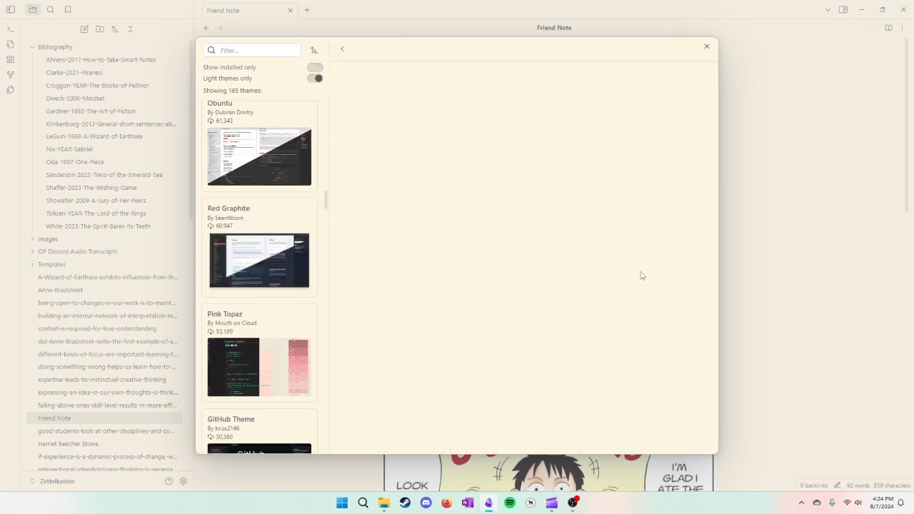
scroll(640, 275, "down", 5)
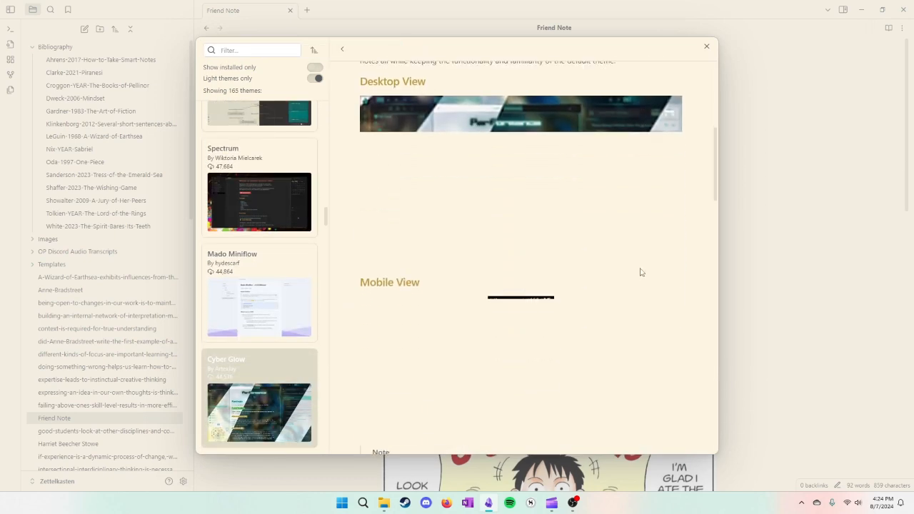
scroll(633, 172, "down", 8)
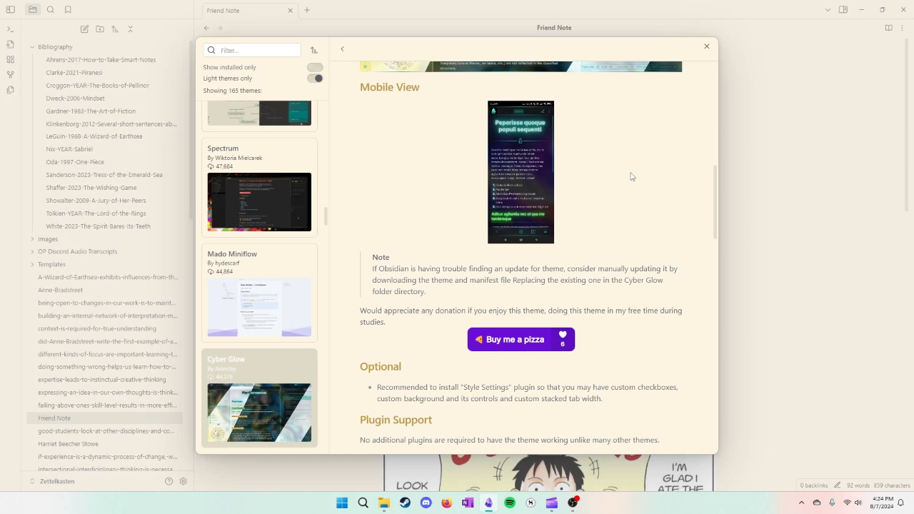
scroll(631, 176, "up", 12)
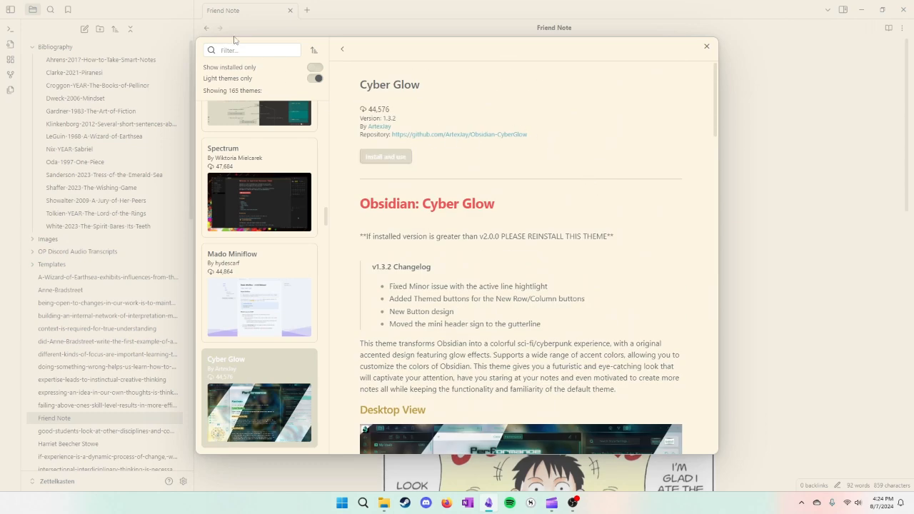
left_click(342, 48)
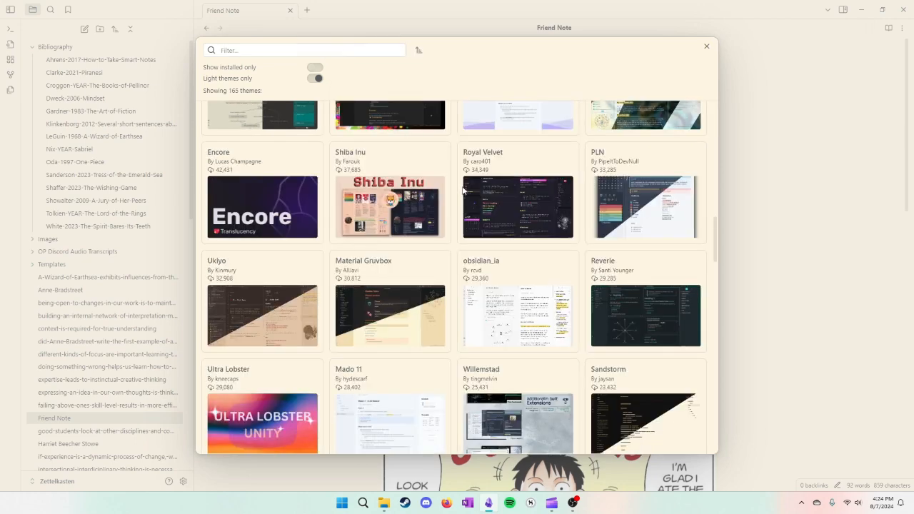
scroll(459, 197, "up", 5)
scroll(458, 198, "up", 5)
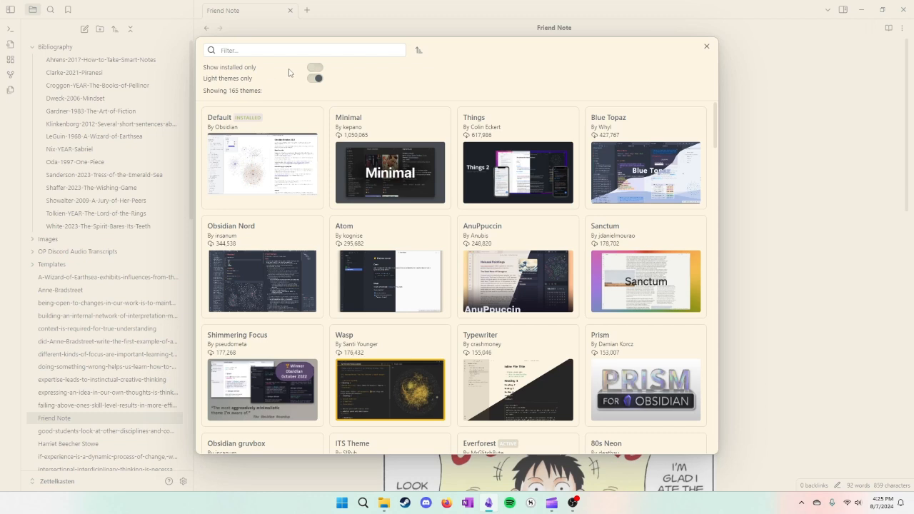
Leave the theme browser, switch the base color scheme to Dark, and look over Friend Note in the dark scheme.
left_click(707, 47)
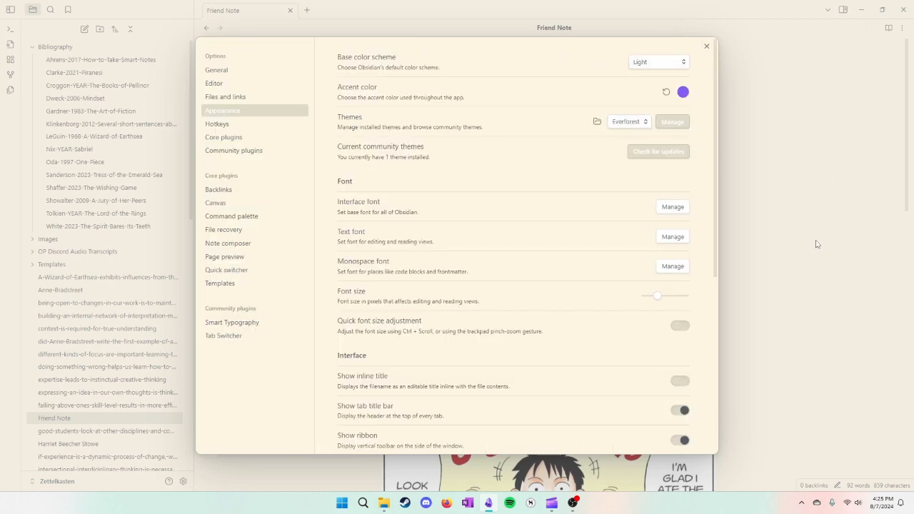
left_click(663, 64)
left_click(657, 75)
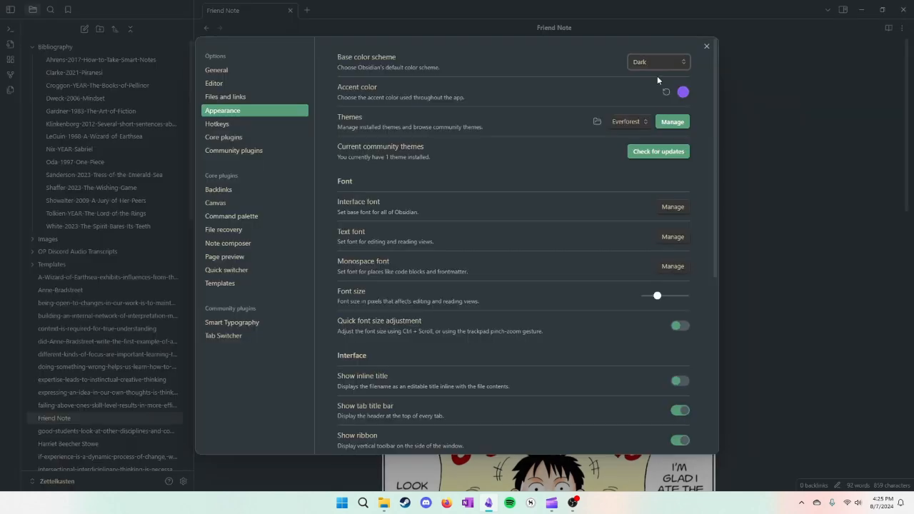
left_click(705, 46)
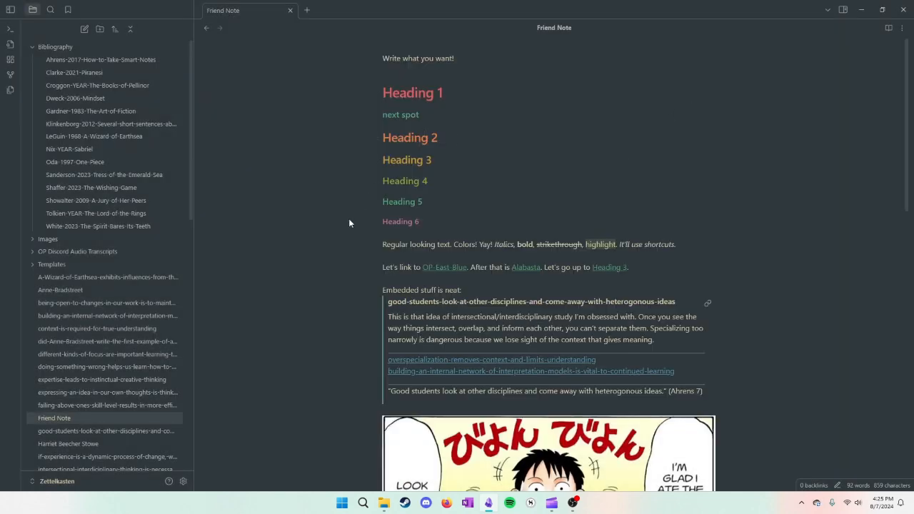
scroll(308, 241, "down", 10)
scroll(308, 241, "up", 5)
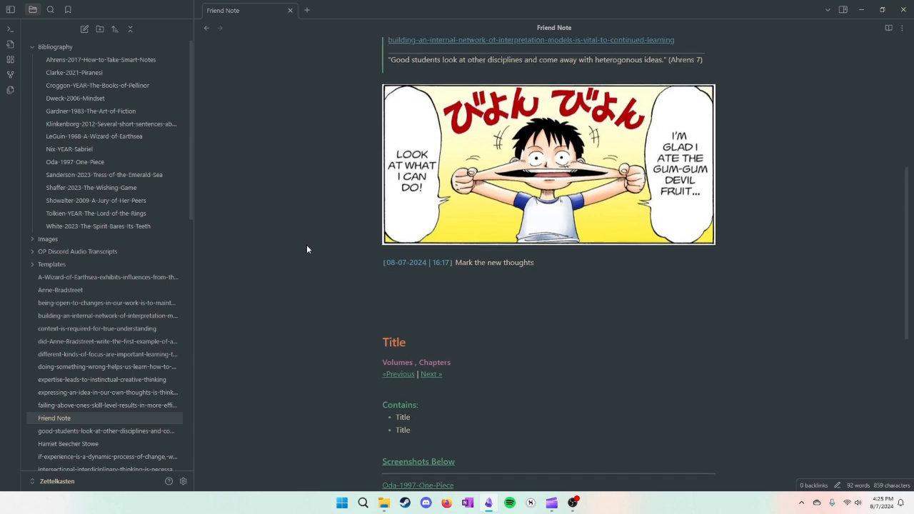
scroll(307, 246, "up", 5)
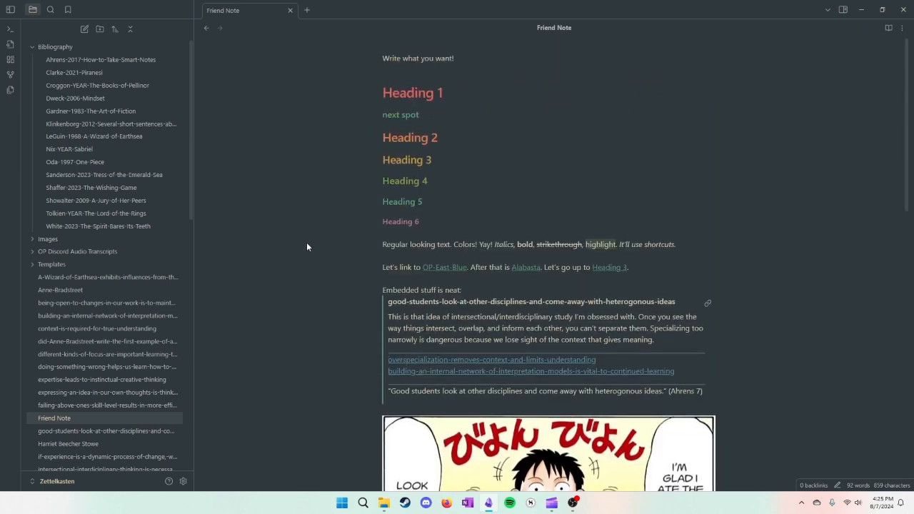
Reopen the settings and set the base color scheme to Light.
left_click(182, 481)
left_click(657, 62)
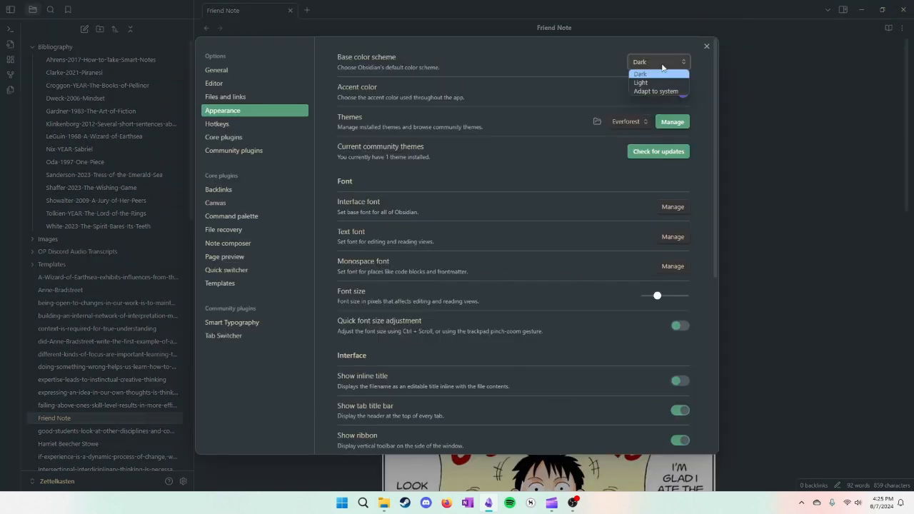
left_click(650, 80)
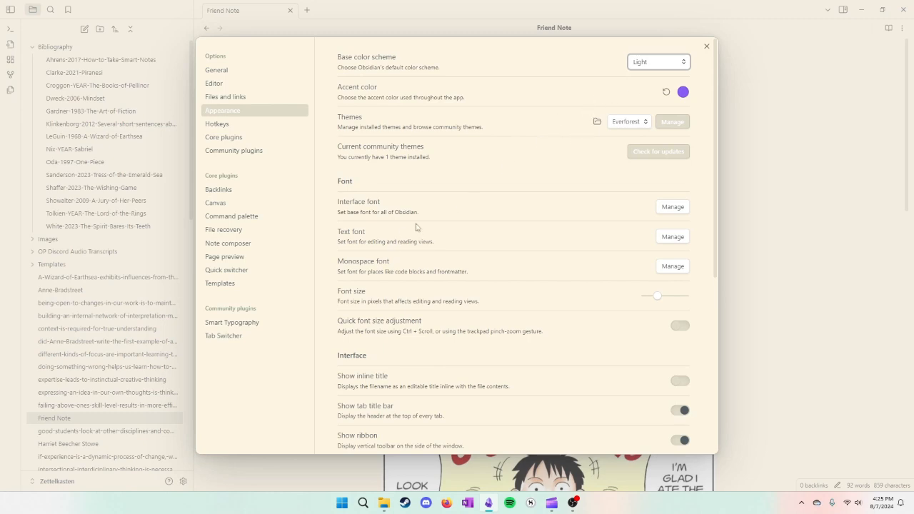
Look over the font, interface, advanced and CSS snippet options in the Appearance settings.
scroll(451, 191, "down", 2)
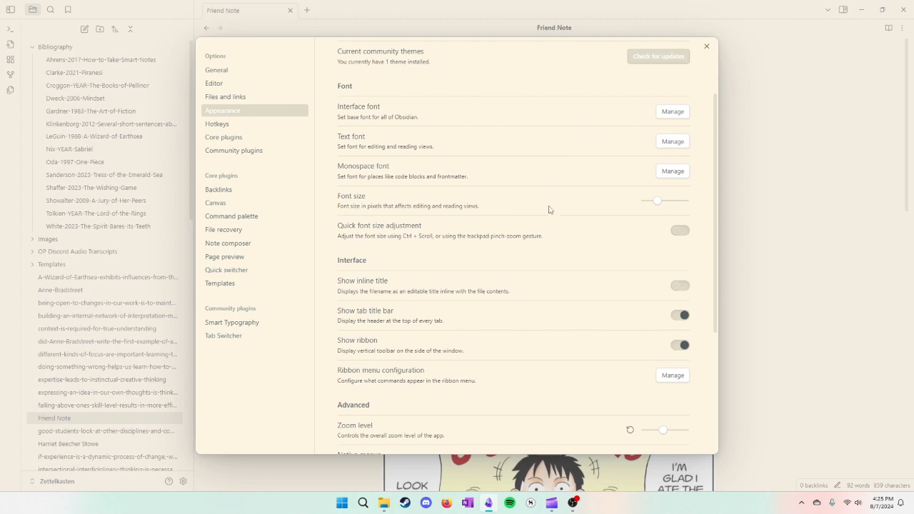
scroll(548, 210, "down", 1)
scroll(548, 210, "down", 1)
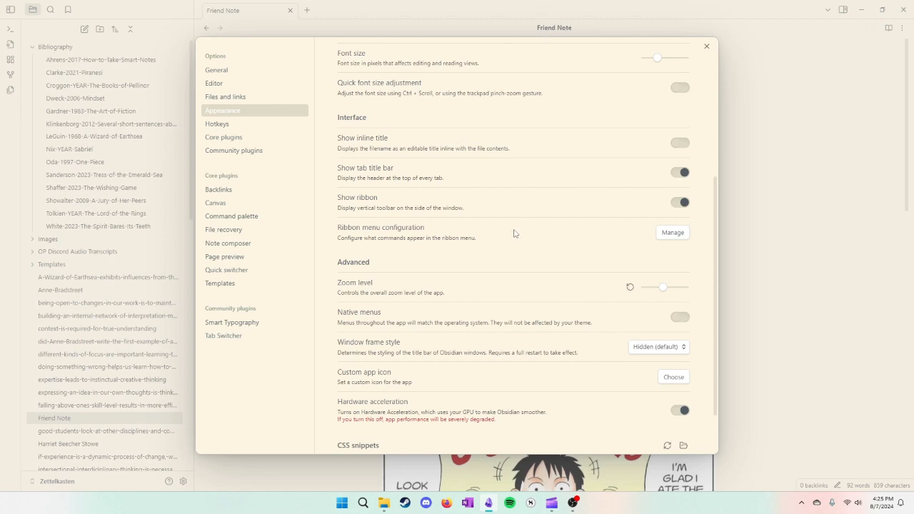
scroll(512, 237, "down", 2)
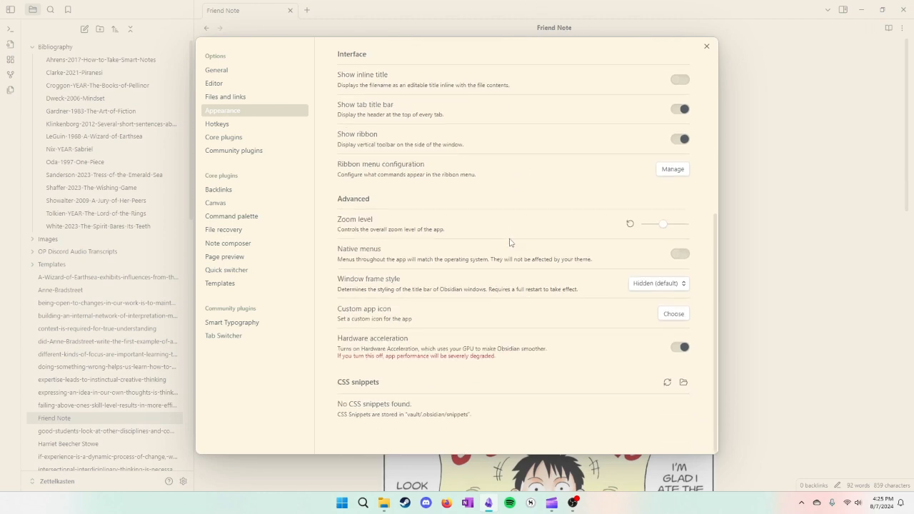
scroll(509, 243, "up", 5)
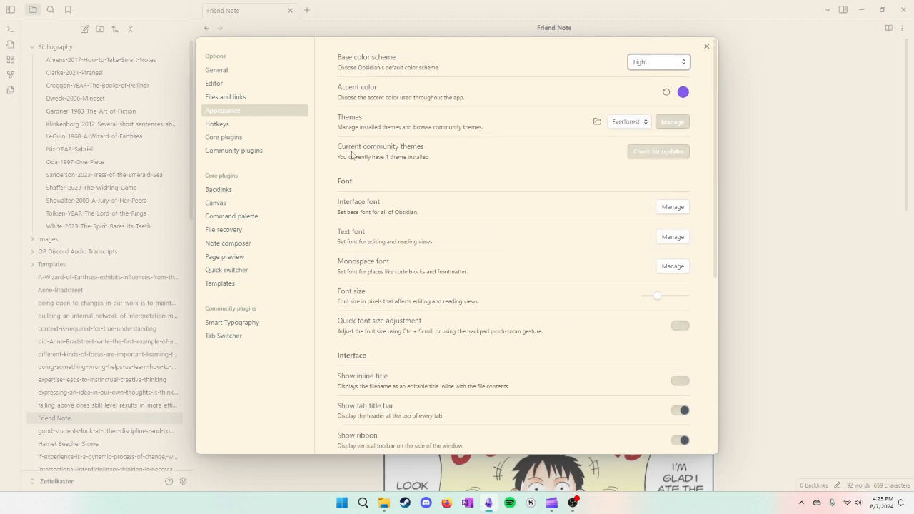
Browse the full list of core plugins, examining their descriptions and which ones are enabled.
left_click(217, 143)
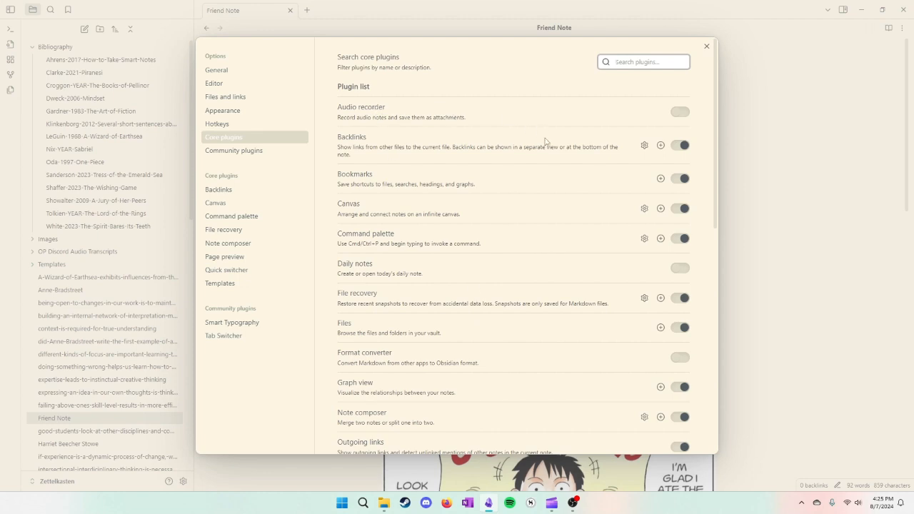
scroll(551, 152, "down", 1)
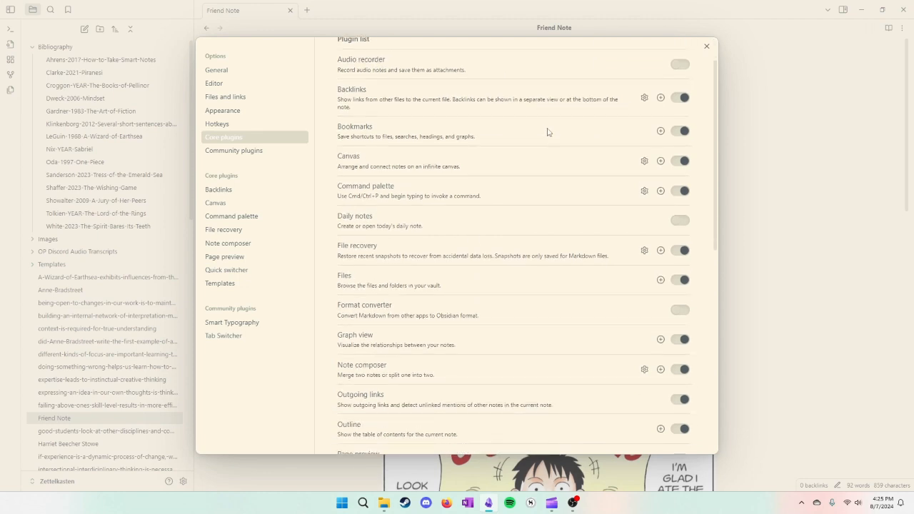
scroll(548, 132, "down", 1)
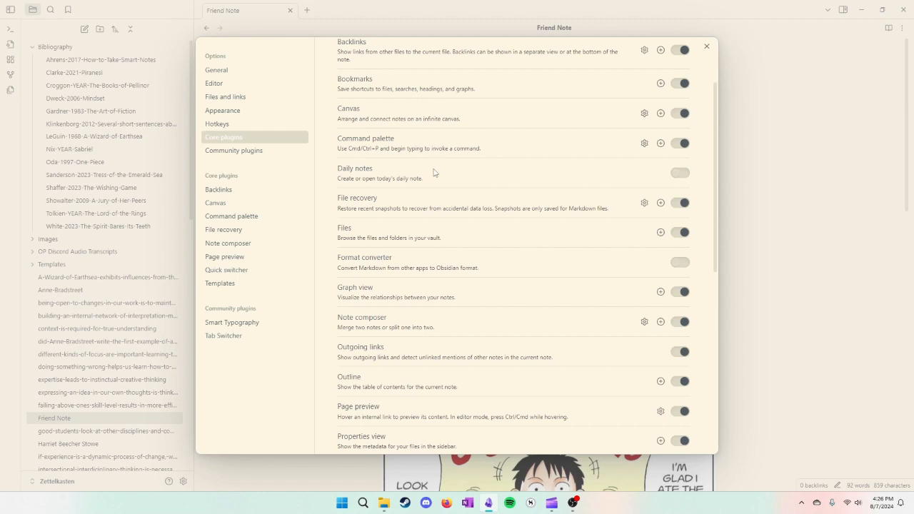
scroll(483, 197, "down", 1)
scroll(483, 197, "down", 2)
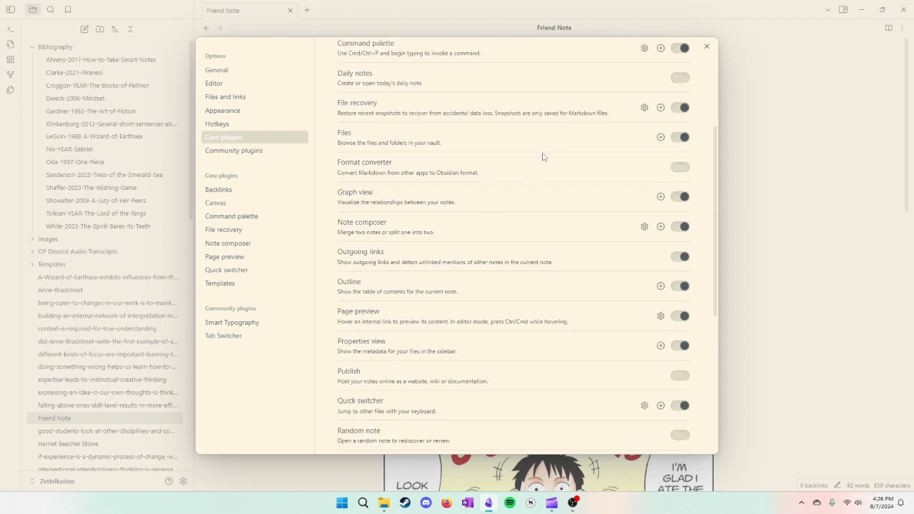
scroll(539, 157, "down", 1)
scroll(535, 150, "down", 2)
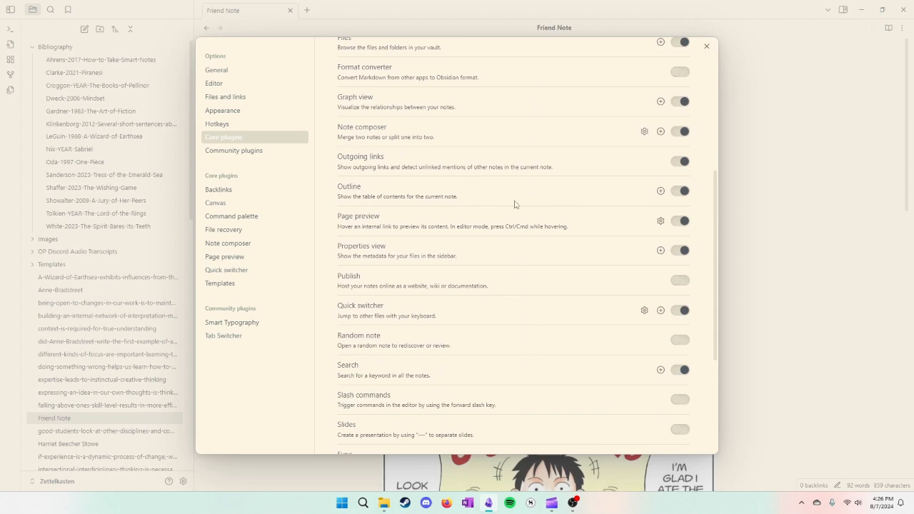
scroll(514, 197, "down", 4)
scroll(514, 198, "down", 2)
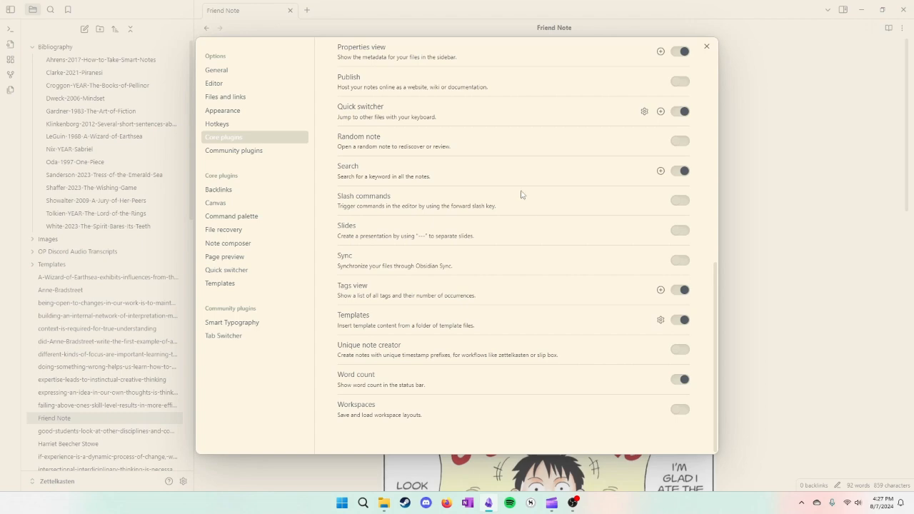
scroll(521, 198, "up", 10)
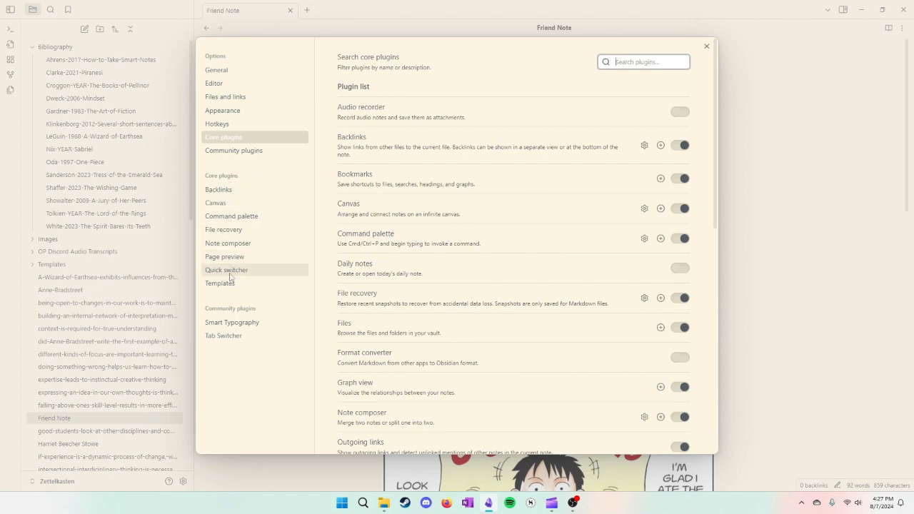
scroll(530, 259, "down", 3)
scroll(531, 258, "up", 3)
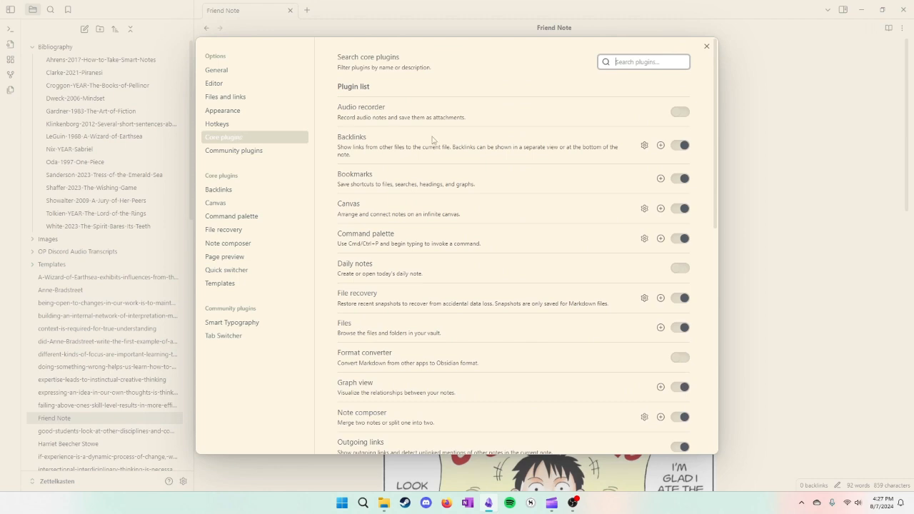
scroll(582, 204, "down", 2)
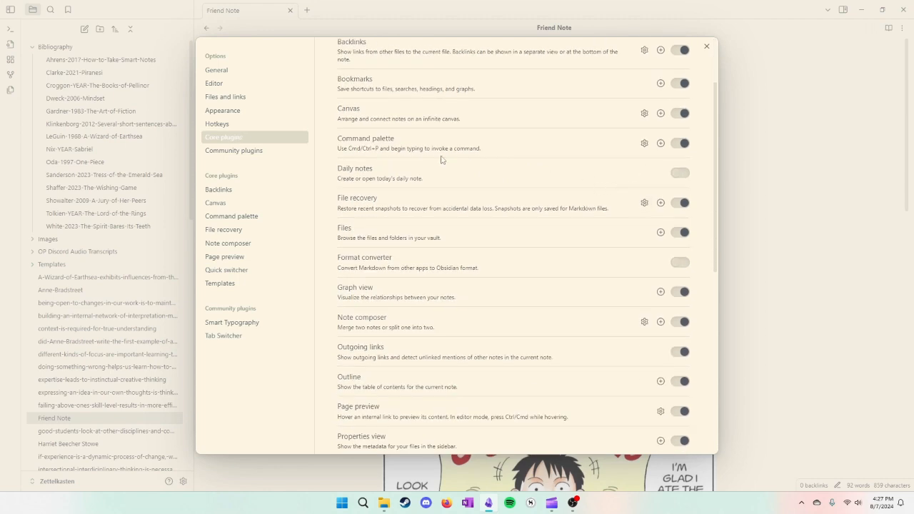
View the individual settings of the Backlinks, File recovery and Page preview core plugins.
left_click(221, 190)
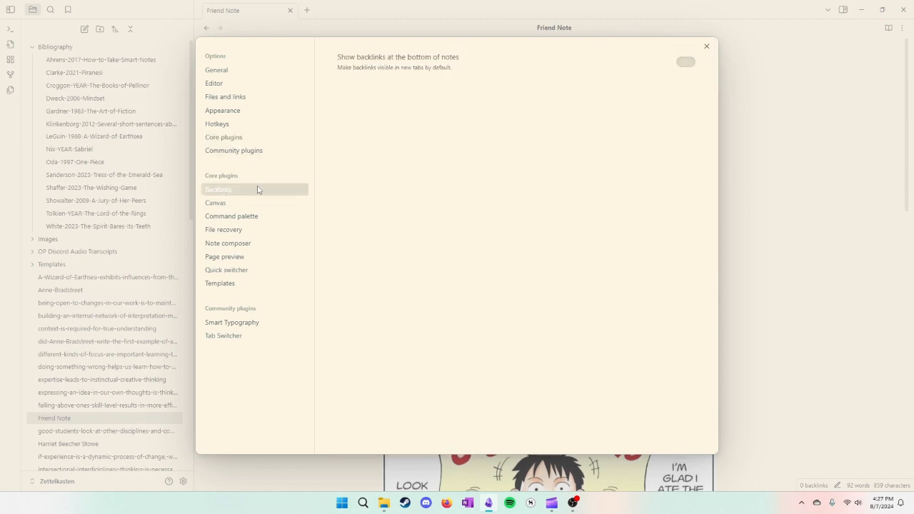
left_click(230, 230)
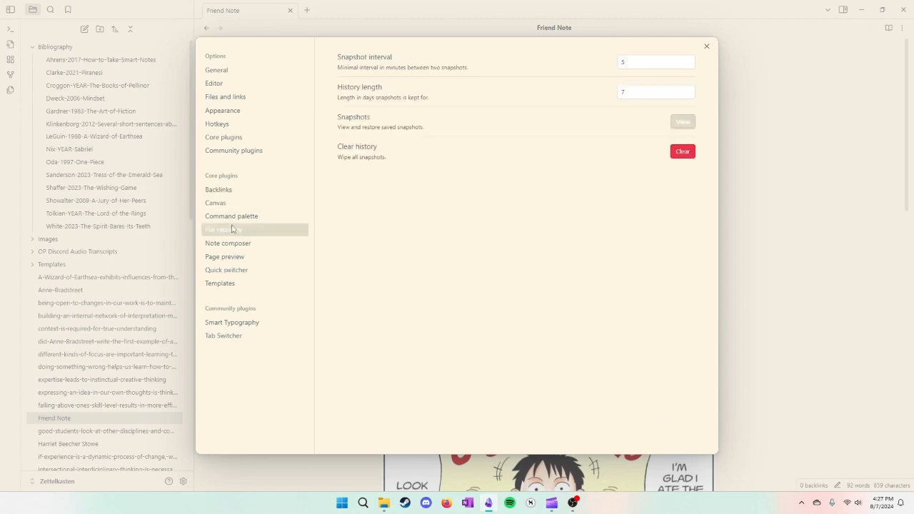
left_click(242, 258)
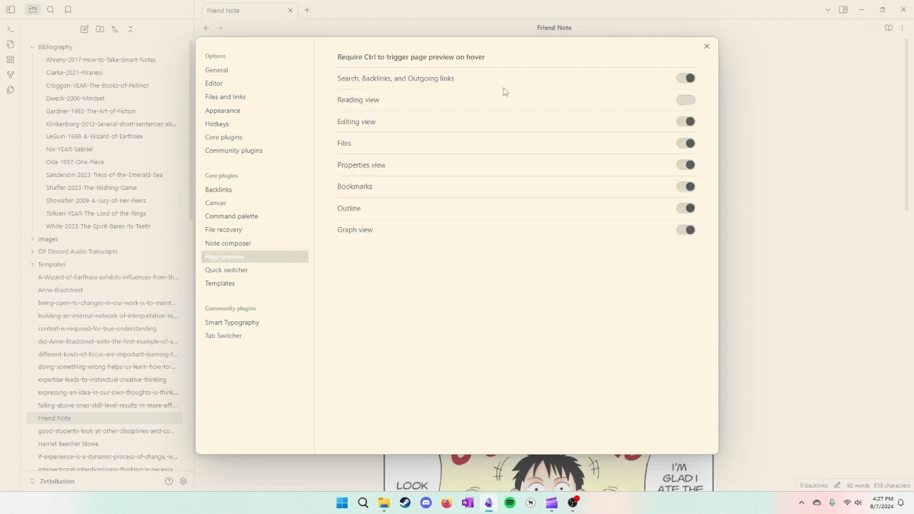
Browse the available community plugins from the Community plugins settings, and return to the installed plugins.
left_click(227, 151)
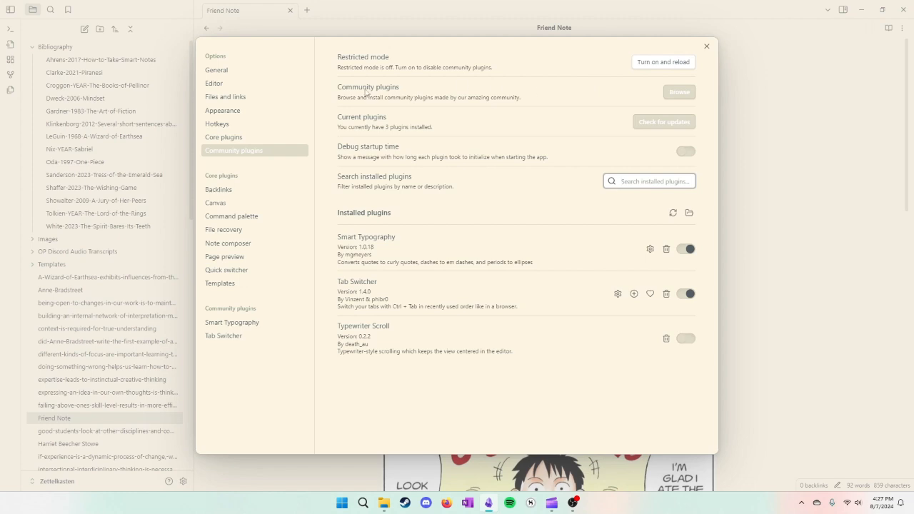
left_click(679, 92)
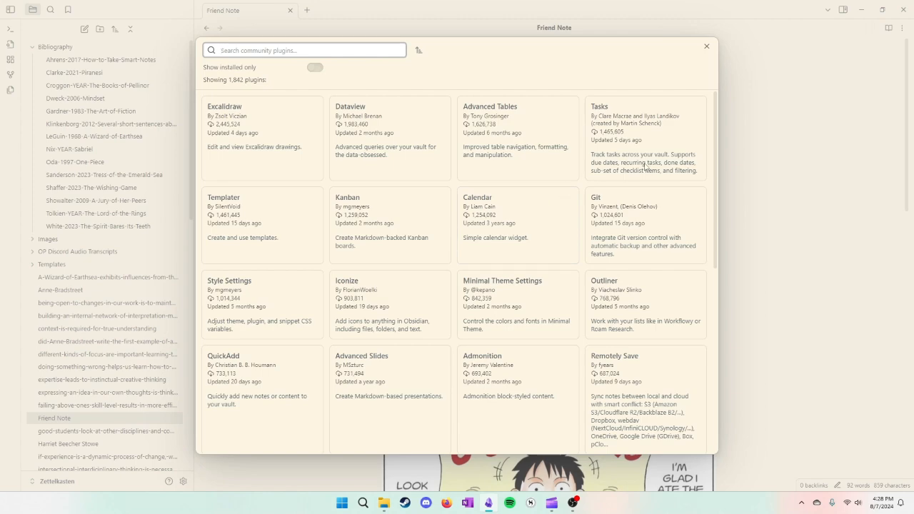
scroll(518, 249, "down", 10)
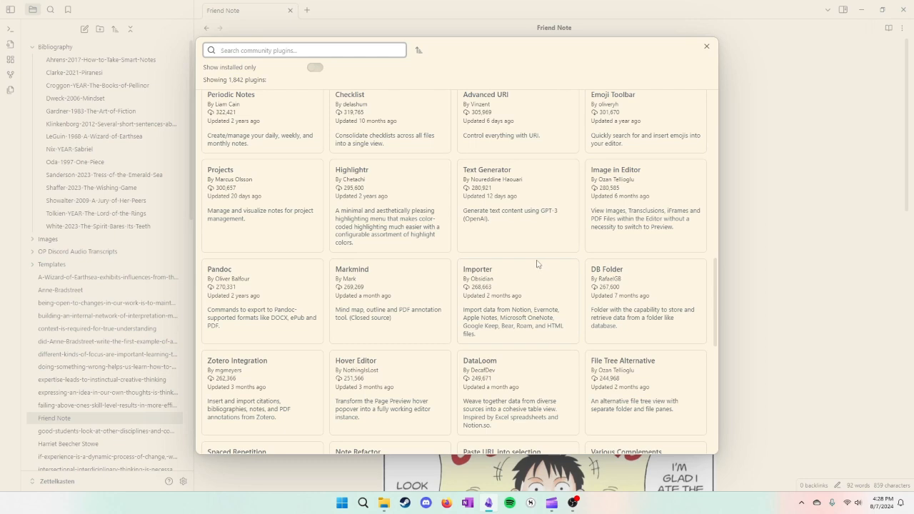
scroll(537, 264, "down", 3)
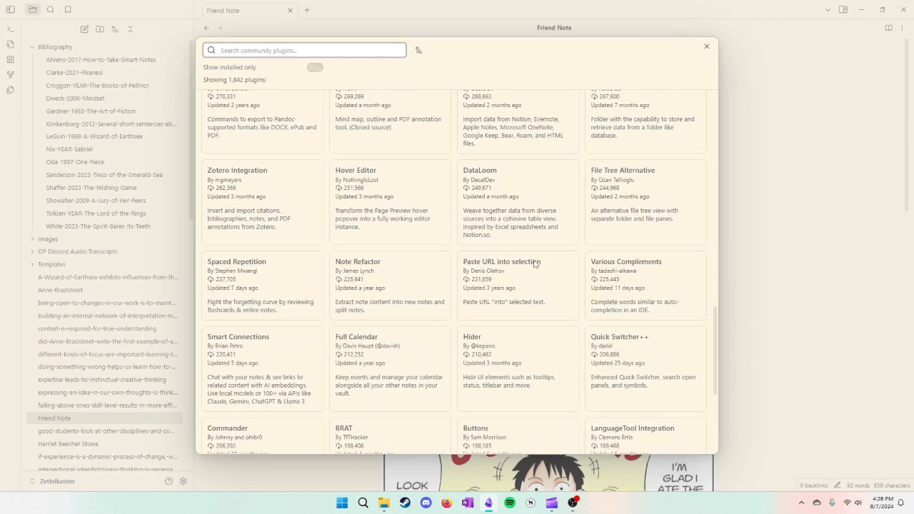
scroll(530, 260, "down", 4)
scroll(530, 260, "up", 20)
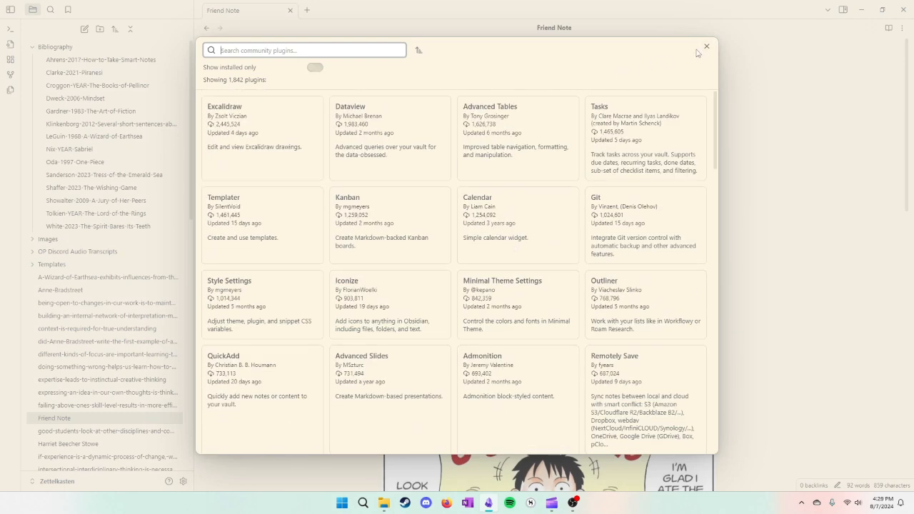
left_click(706, 47)
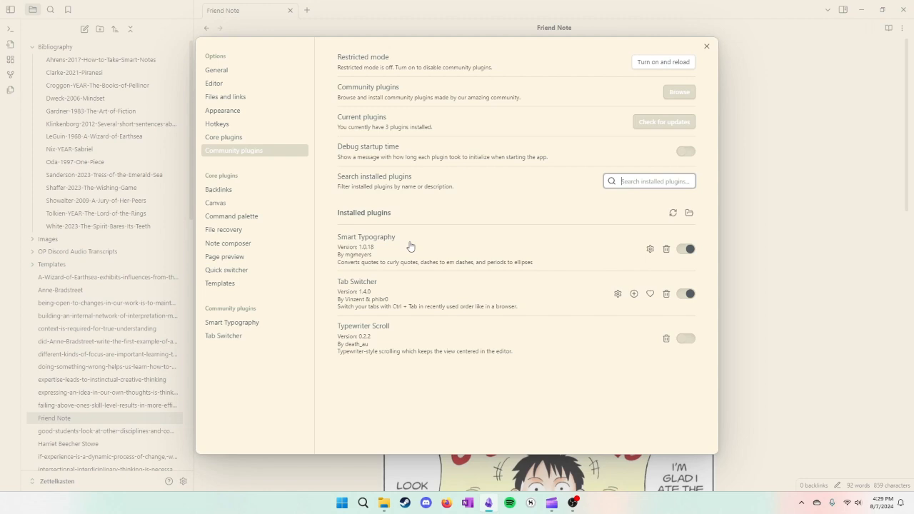
Review the Smart Typography plugin's quote, dash, ellipsis, arrow and fraction options, check Friend Note, and reopen the settings.
left_click(649, 248)
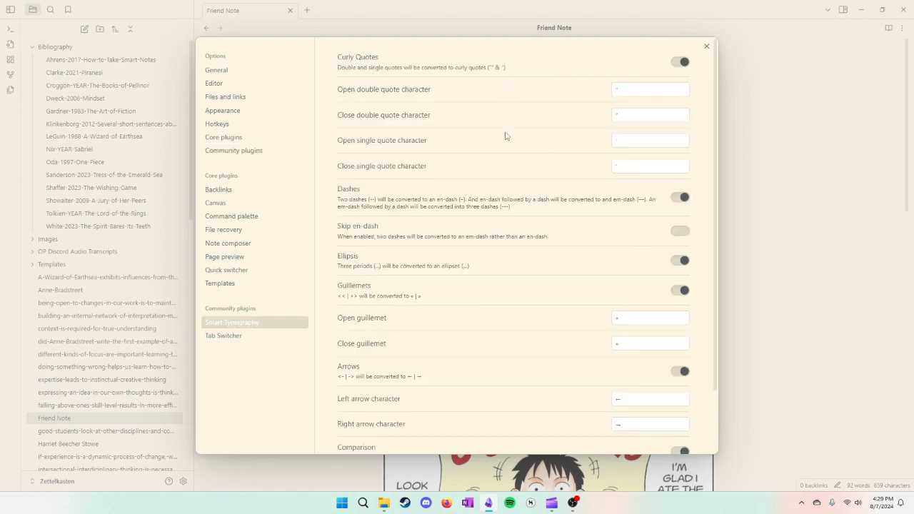
scroll(506, 134, "down", 1)
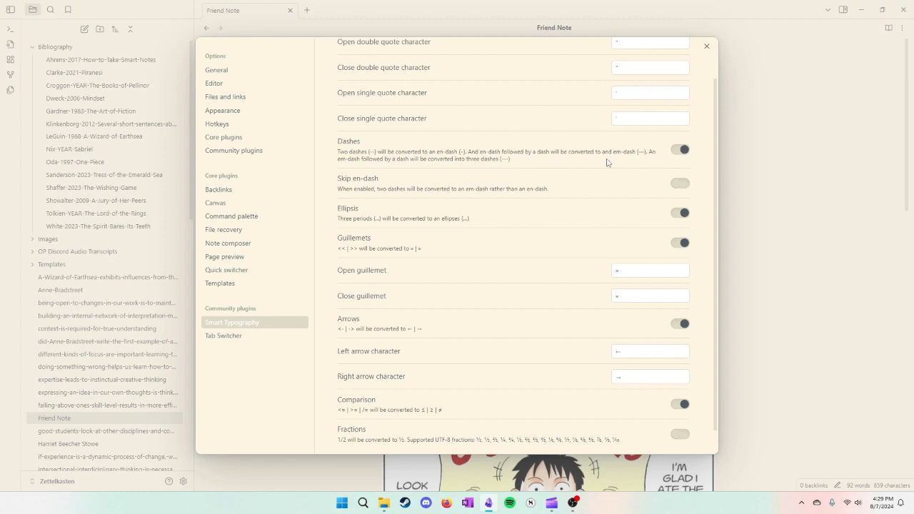
scroll(607, 163, "down", 1)
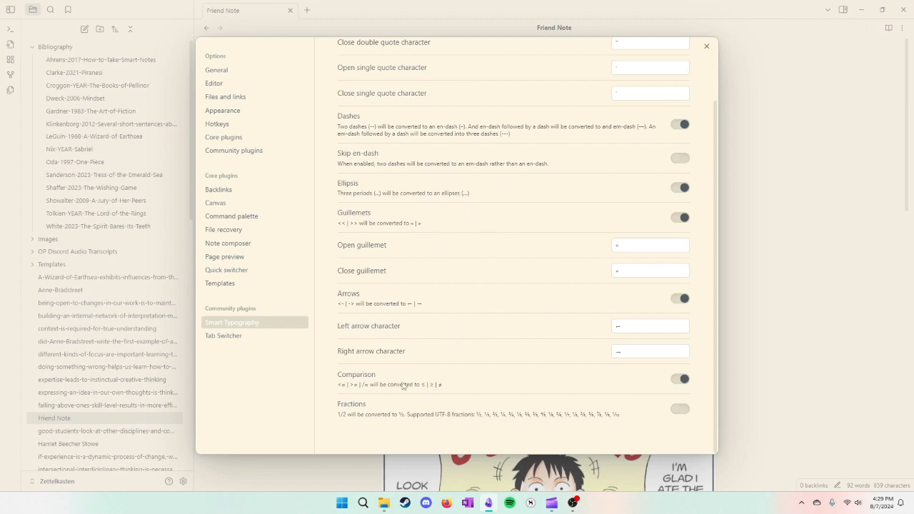
scroll(512, 347, "up", 2)
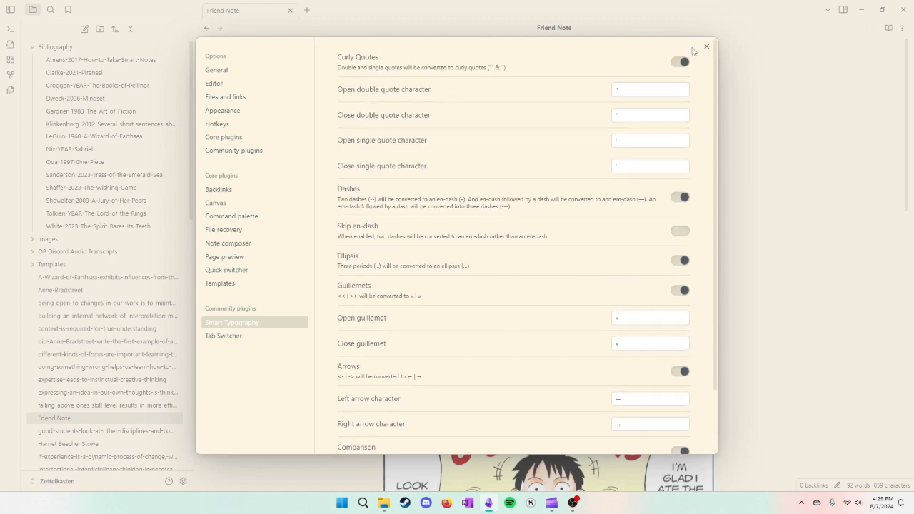
left_click(707, 47)
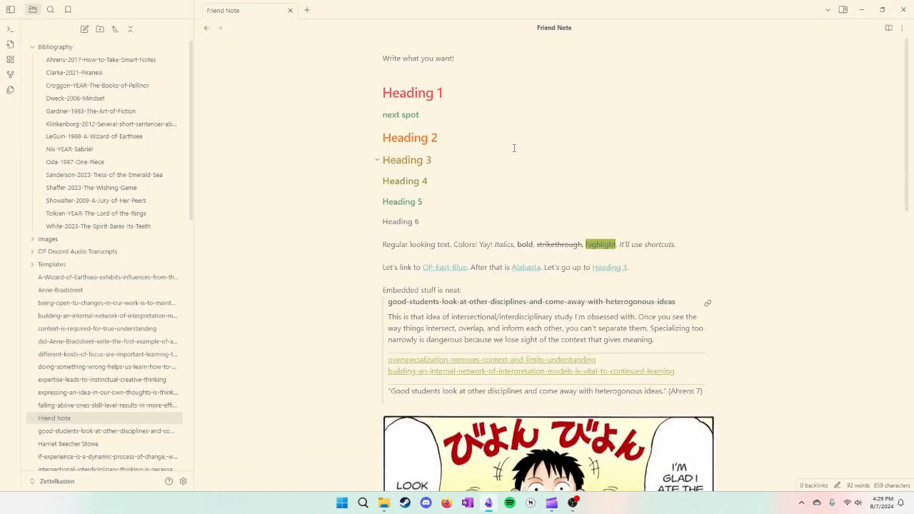
left_click(182, 481)
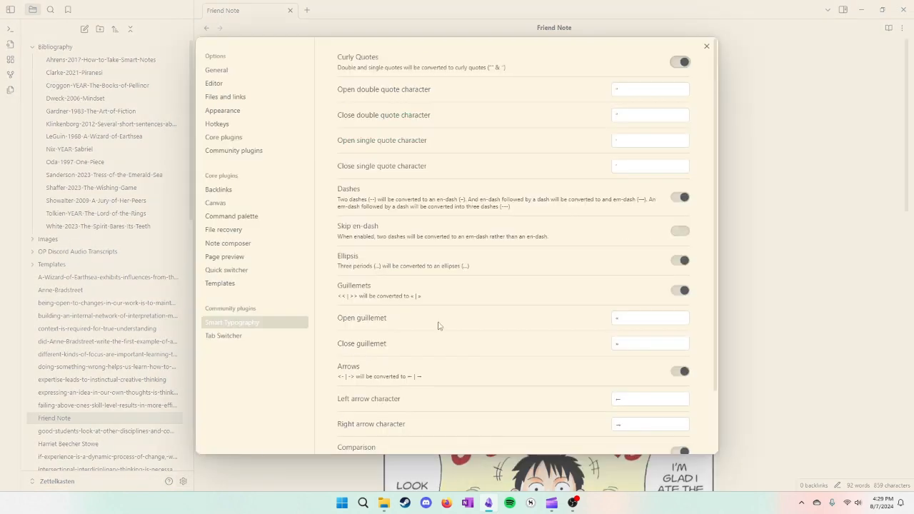
Review the Tab Switcher plugin's tab-cycling options and return to the list of installed community plugins.
left_click(215, 337)
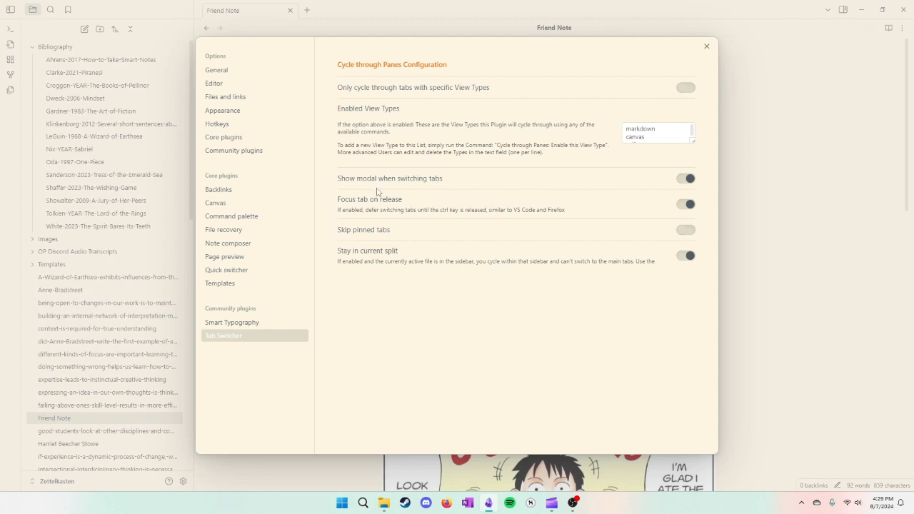
left_click(239, 151)
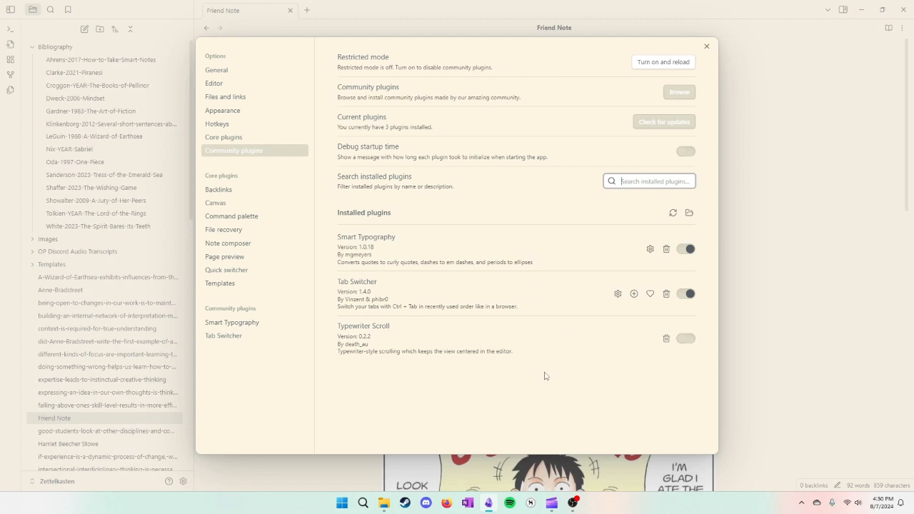
Enable the Typewriter Scroll plugin, view its scrolling and Zen Mode options, and disable the plugin again.
left_click(685, 338)
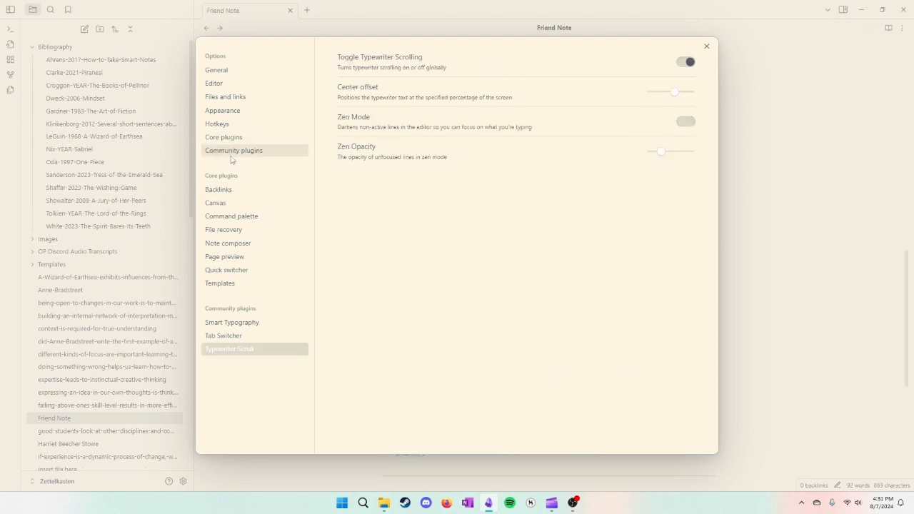
left_click(231, 152)
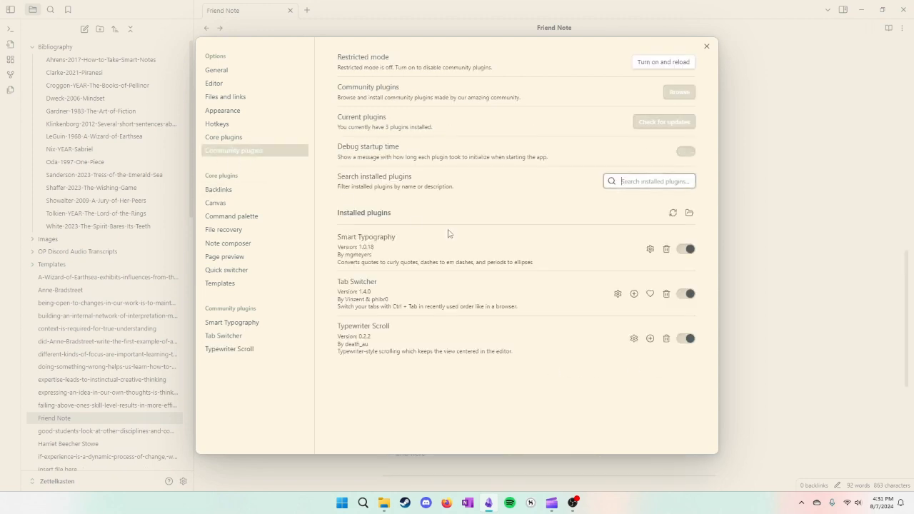
left_click(685, 338)
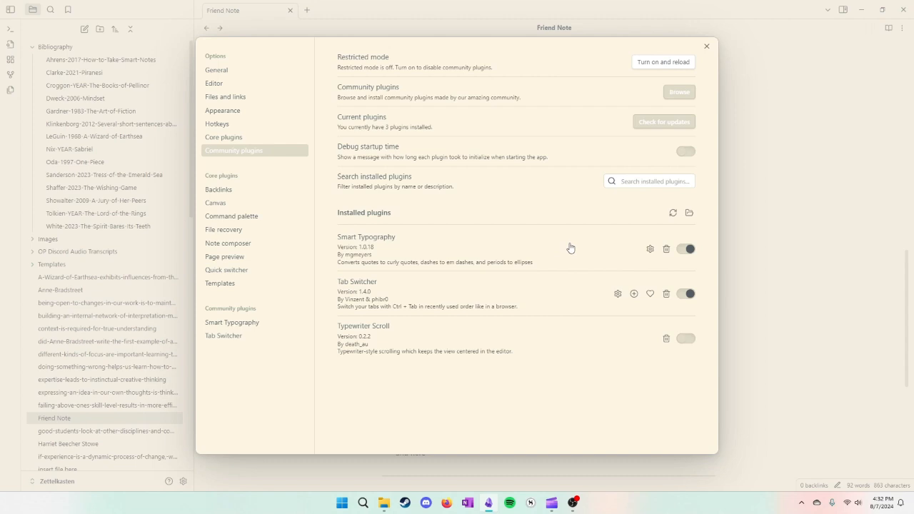
Close the settings and look through Friend Note's headings, formatted text, links, embedded note, image and inserted template.
left_click(705, 46)
scroll(571, 180, "up", 6)
scroll(578, 178, "down", 3)
scroll(578, 179, "down", 1)
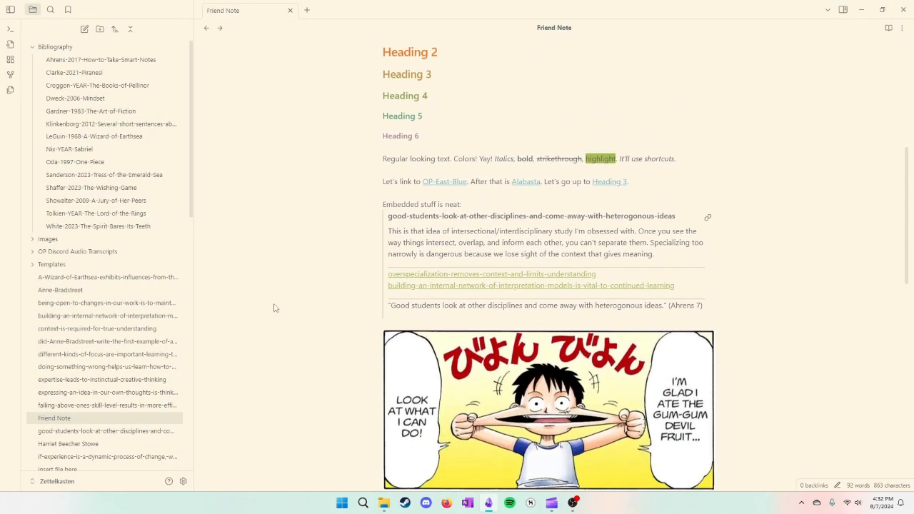
scroll(342, 244, "down", 3)
scroll(343, 245, "down", 6)
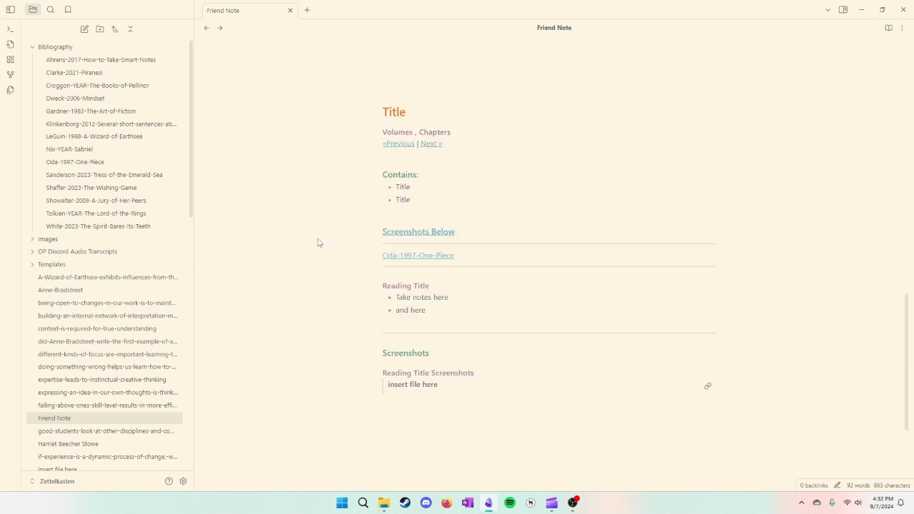
scroll(349, 216, "up", 5)
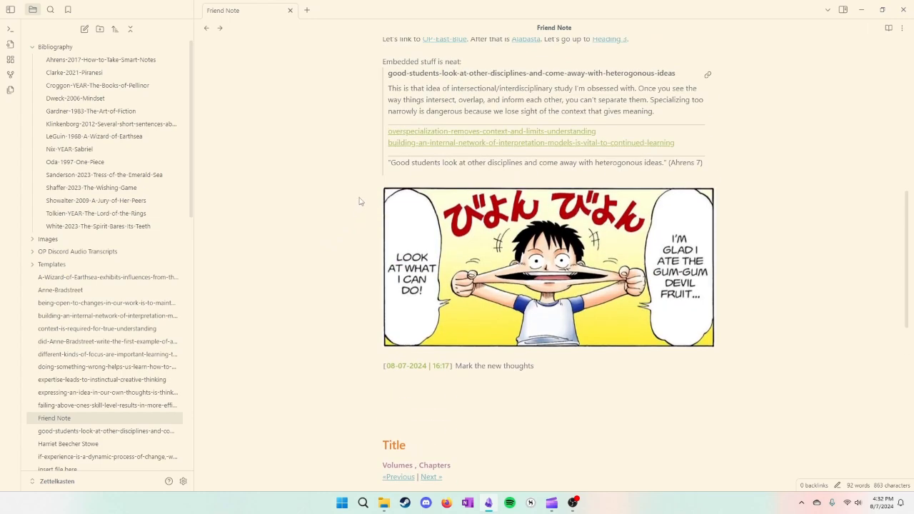
scroll(359, 200, "up", 4)
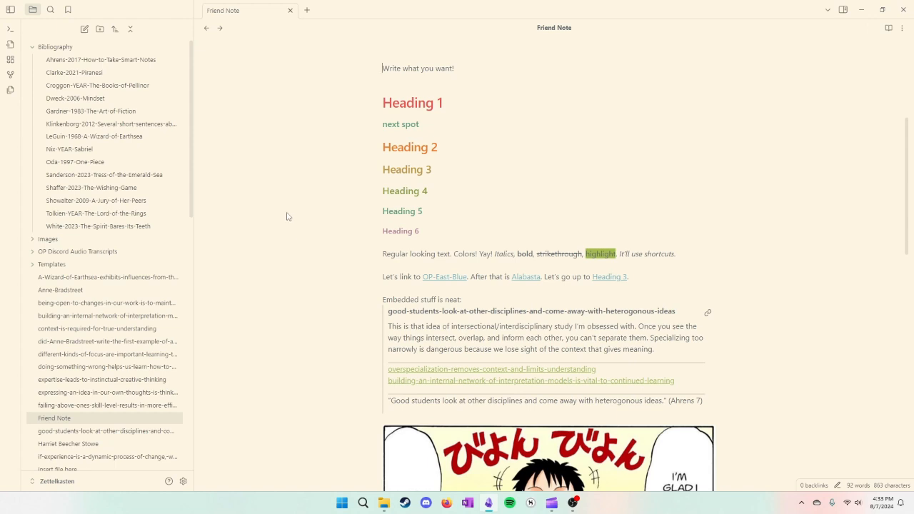
scroll(286, 219, "down", 3)
scroll(289, 217, "down", 1)
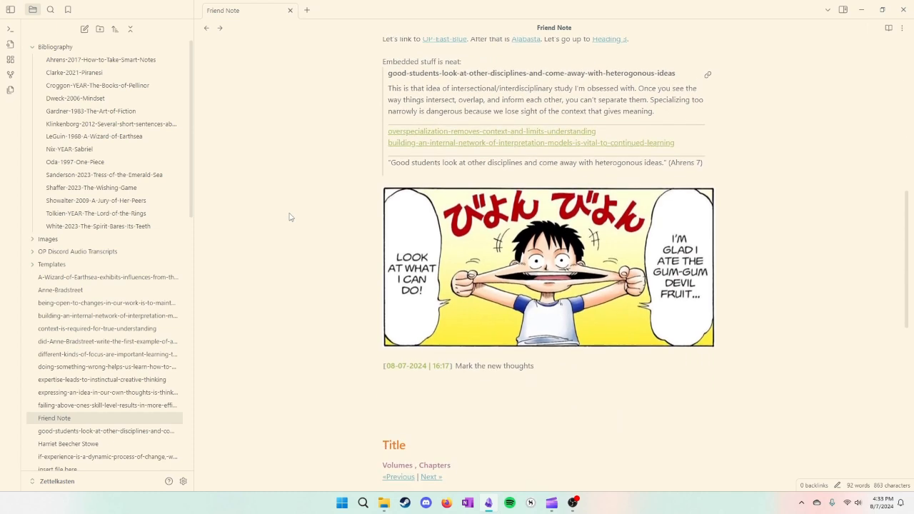
scroll(289, 217, "down", 1)
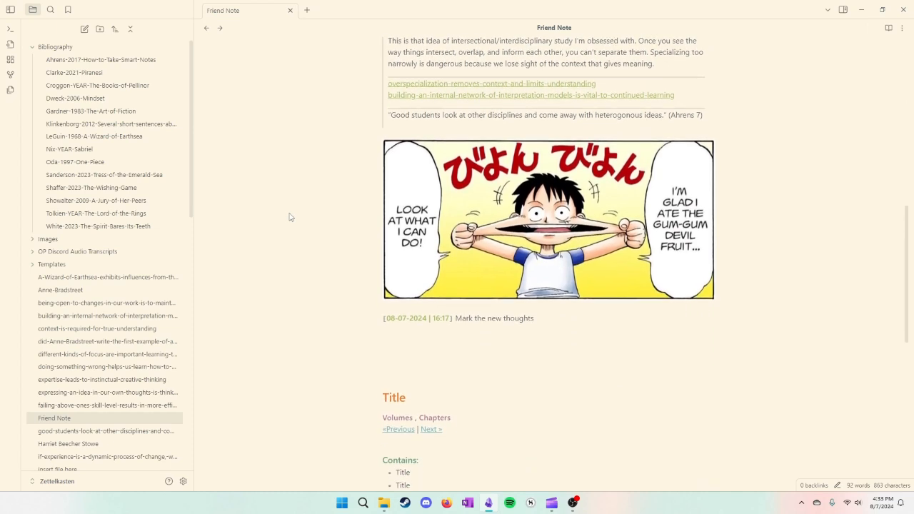